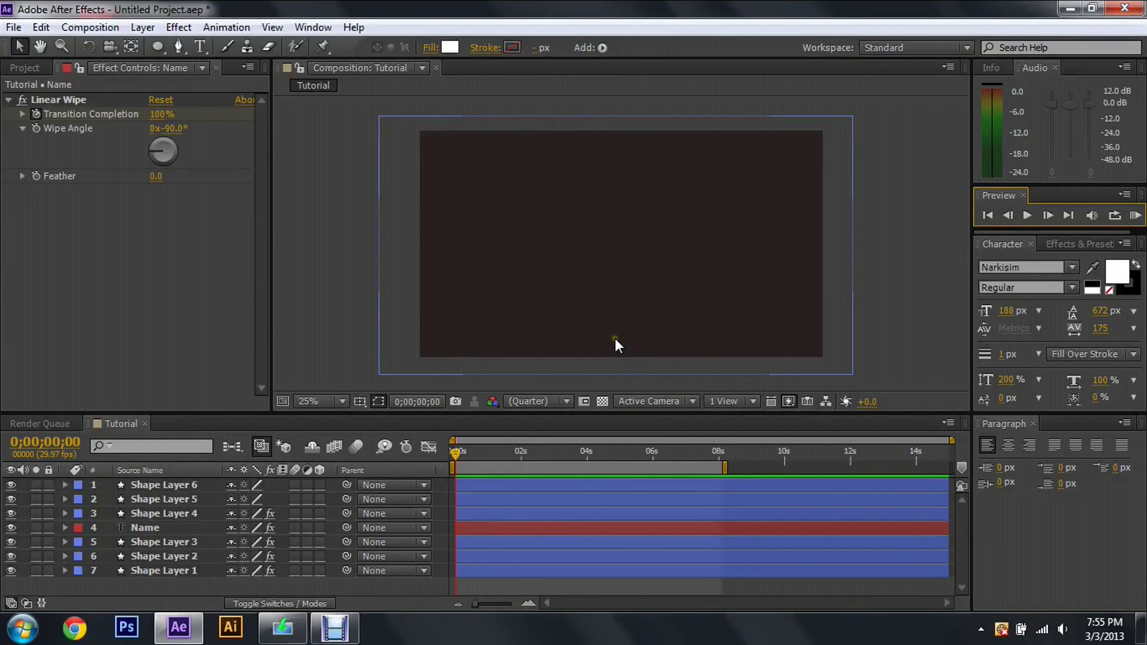
- Preview the finished name animation in the Tutorial composition
{"action": "left_click", "coordinate": [1135, 216]}
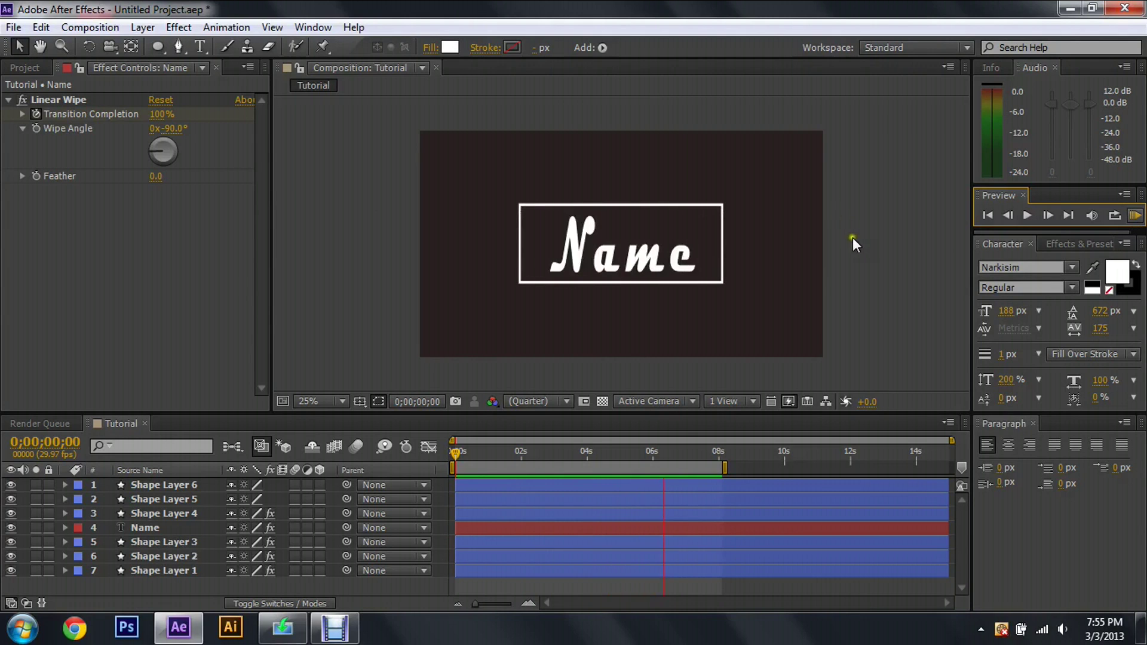
{"action": "left_click", "coordinate": [139, 47]}
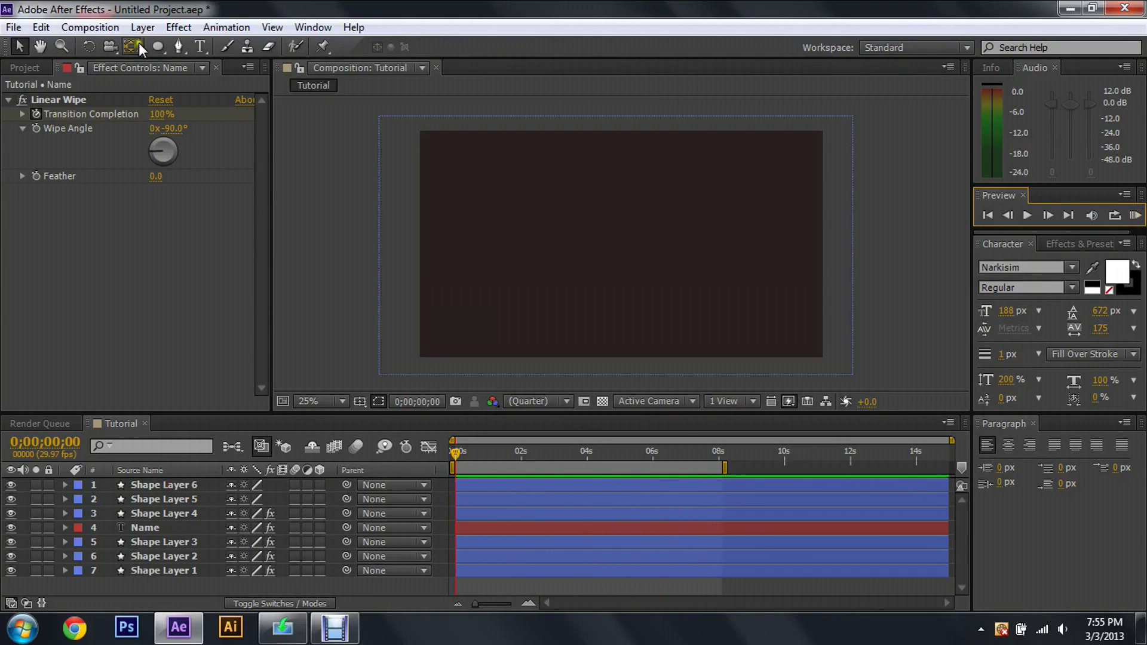
- Create a new HDTV 1080 29.97 composition with a 10-second duration and a dark red background
{"action": "left_click", "coordinate": [106, 28]}
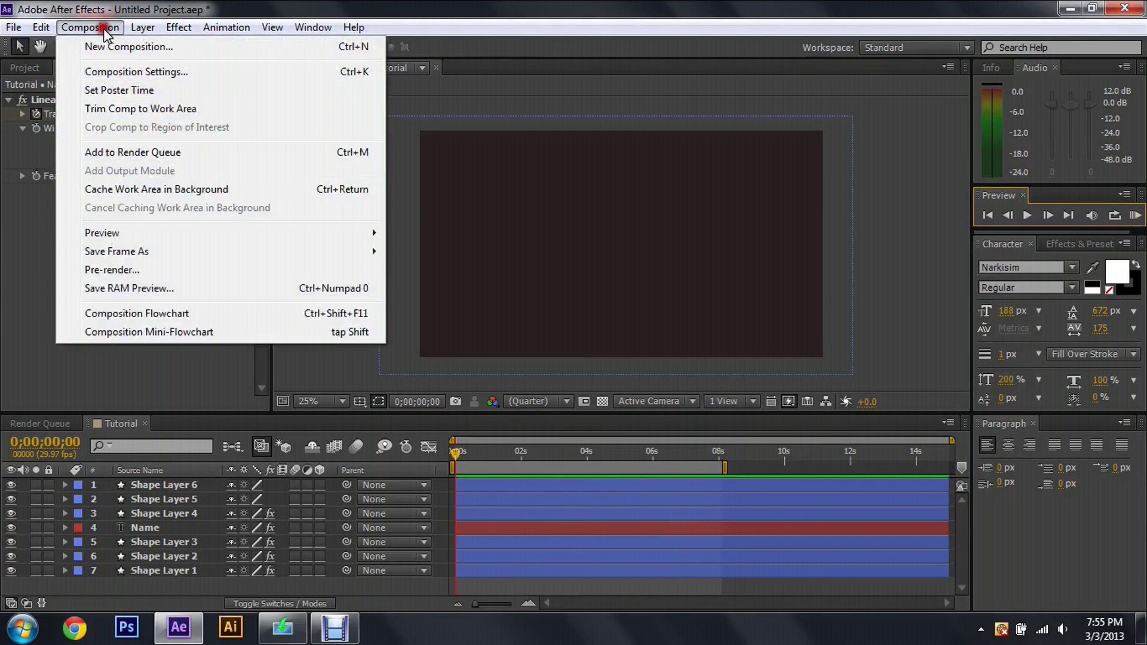
{"action": "left_click", "coordinate": [128, 46]}
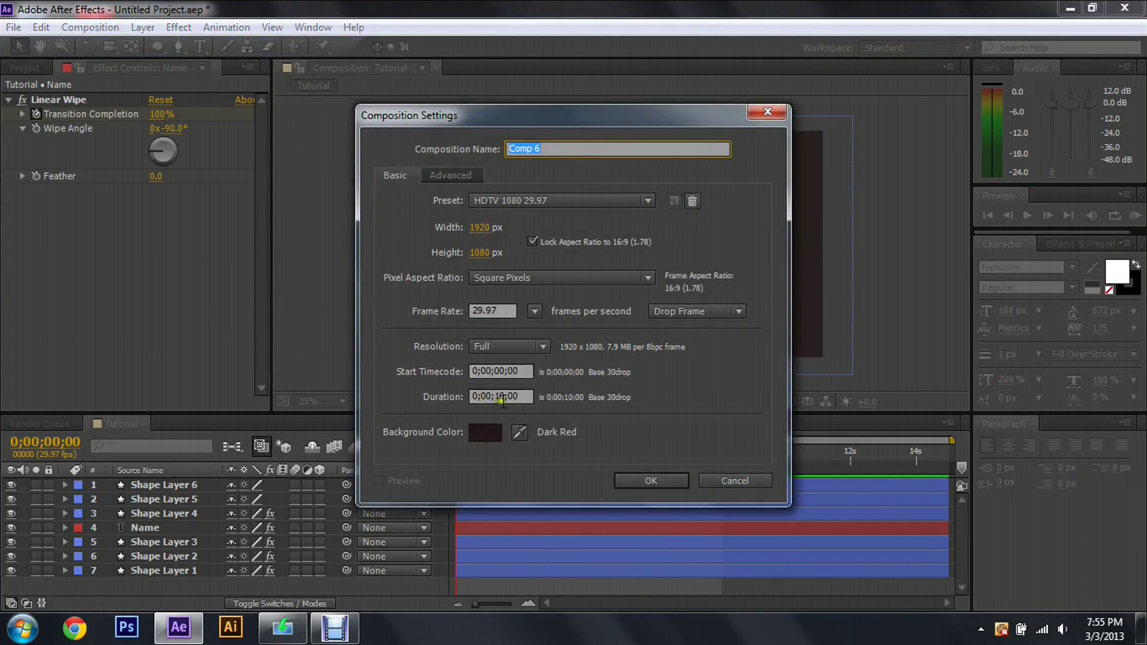
{"action": "double_click", "coordinate": [496, 397]}
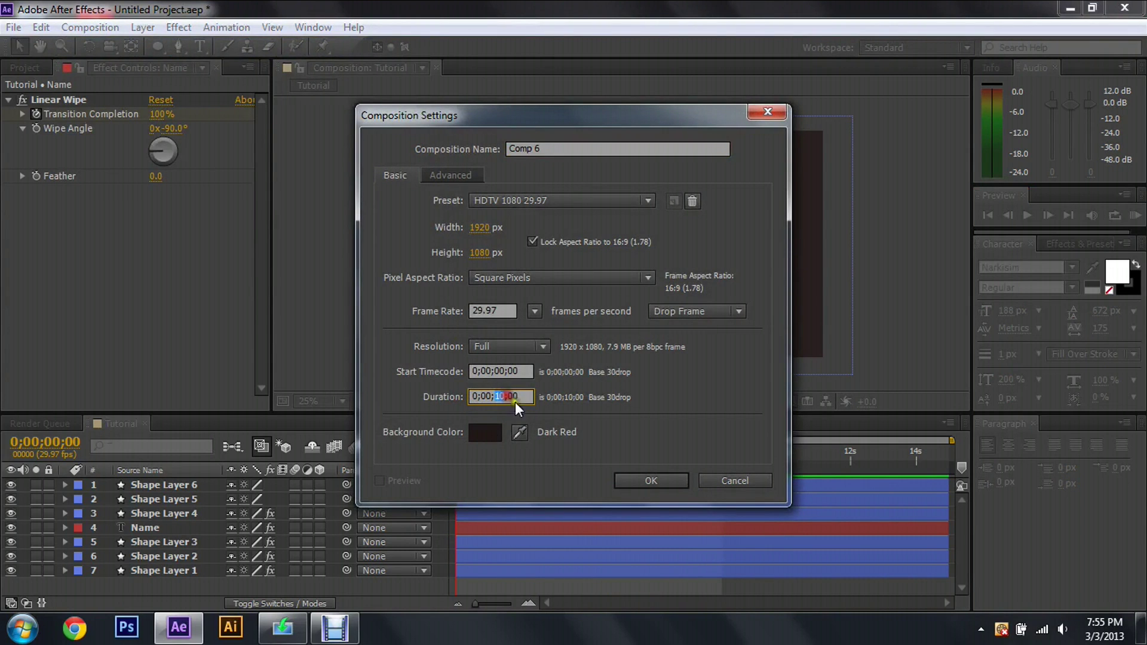
{"action": "left_click", "coordinate": [487, 447]}
{"action": "left_click", "coordinate": [645, 482]}
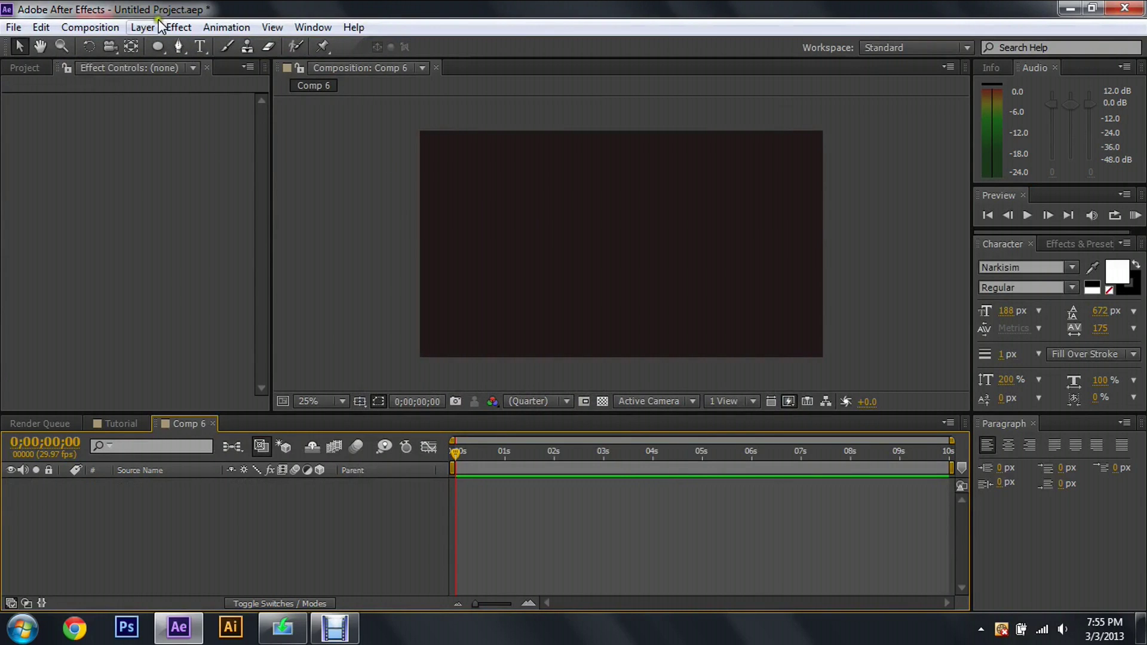
- Show the Title/Action Safe guides in the new composition
{"action": "left_click", "coordinate": [379, 401]}
{"action": "left_click", "coordinate": [359, 401]}
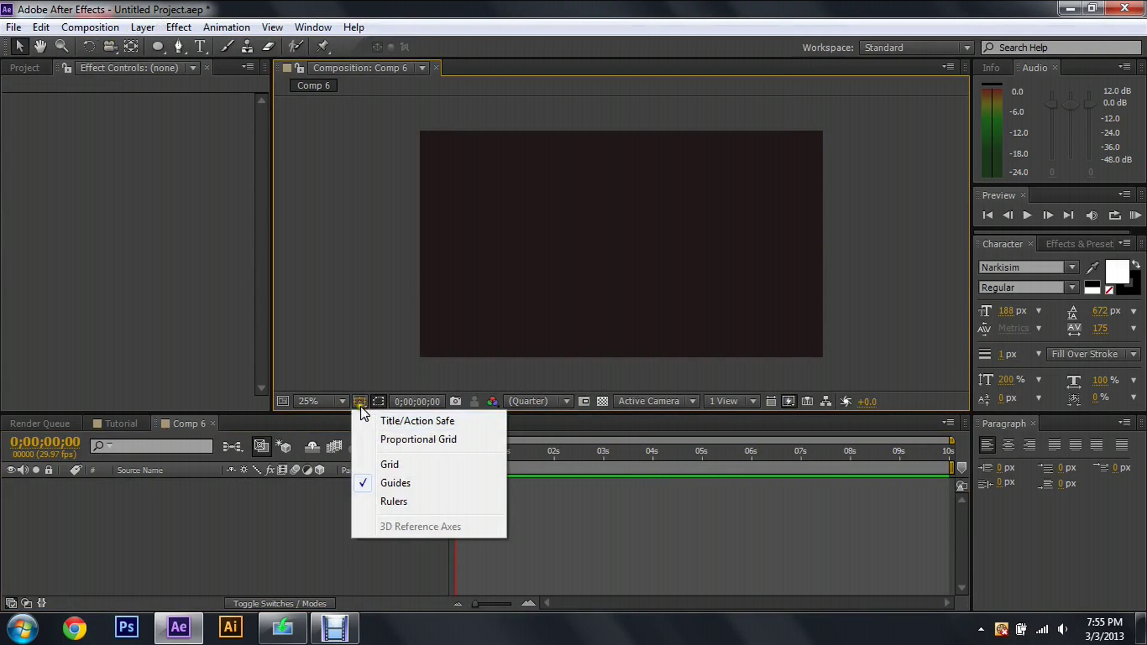
{"action": "left_click", "coordinate": [374, 421]}
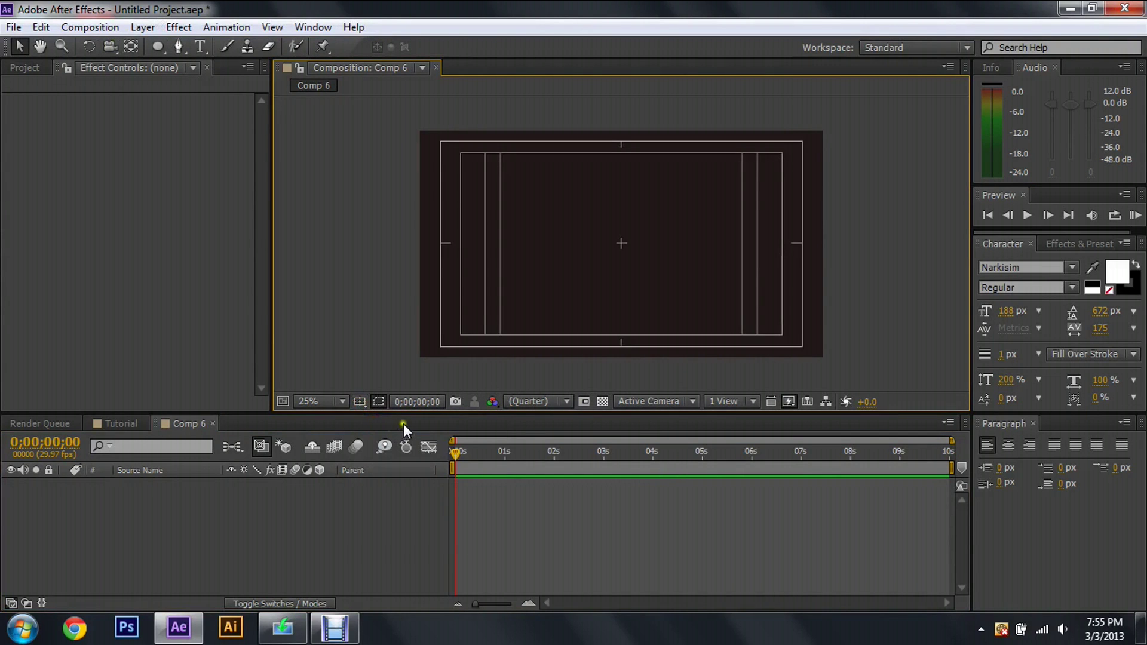
- Choose the Ellipse tool and set the shape fill to None
{"action": "left_click", "coordinate": [159, 46]}
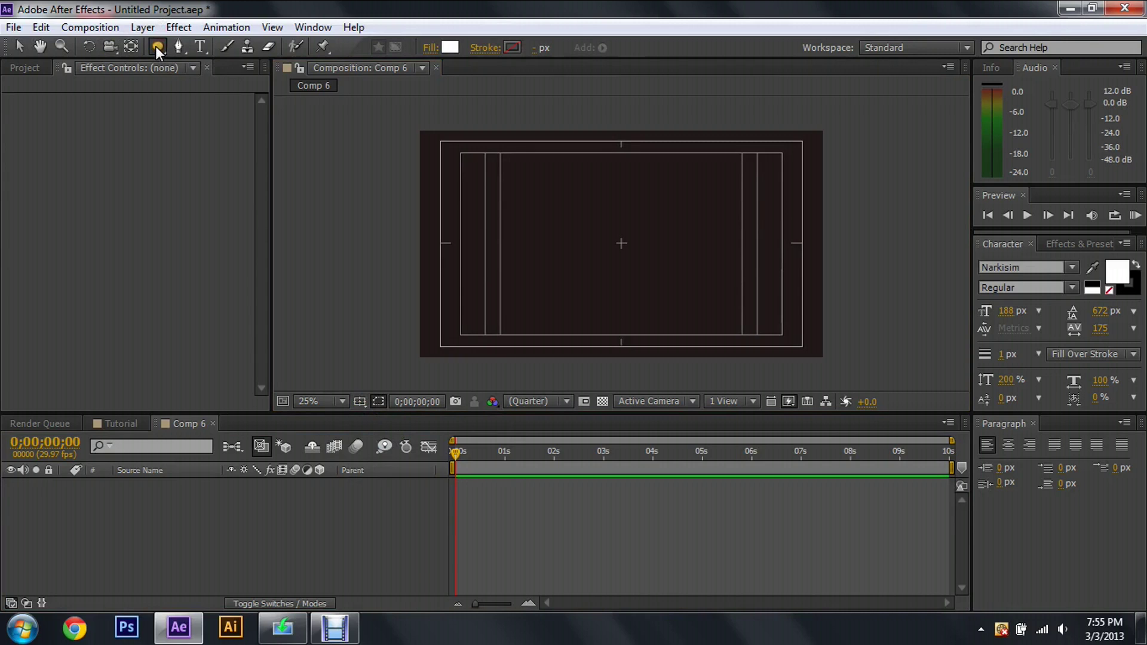
{"action": "left_click", "coordinate": [163, 44]}
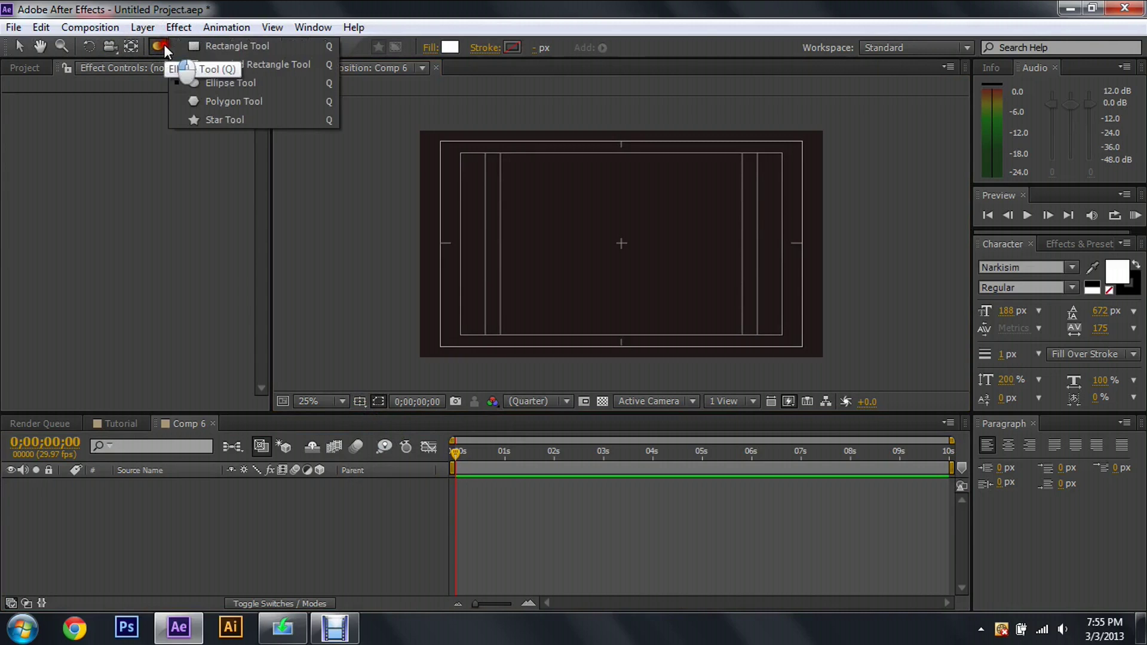
{"action": "left_click", "coordinate": [157, 45]}
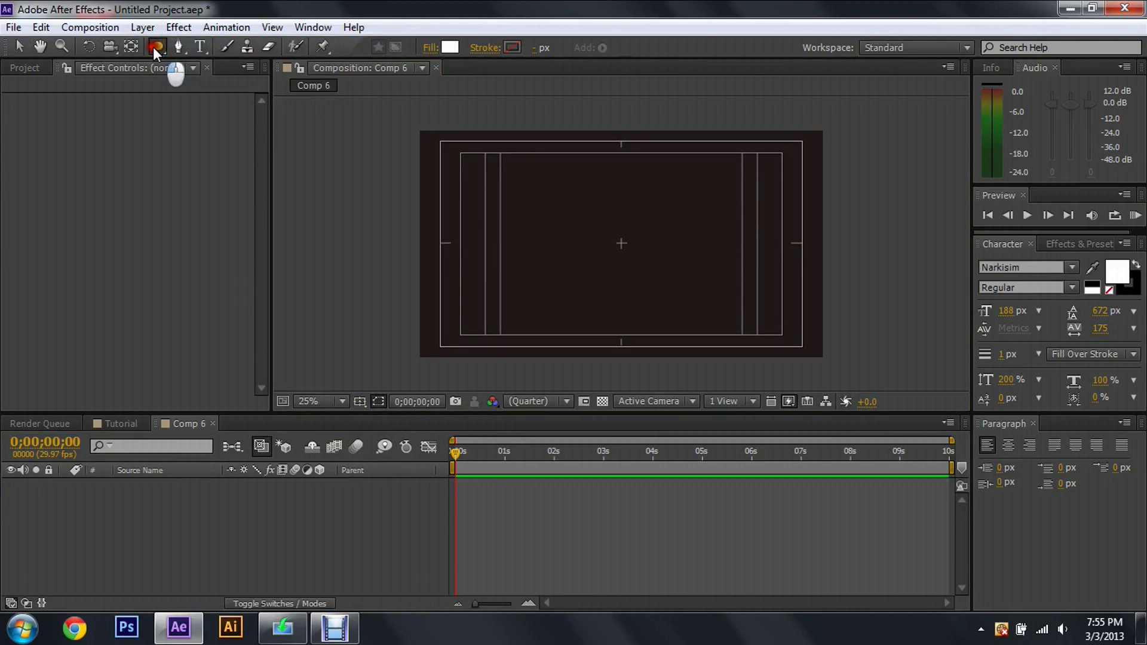
{"action": "left_click", "coordinate": [155, 46]}
{"action": "left_click_drag", "start_coordinate": [154, 48], "coordinate": [253, 80]}
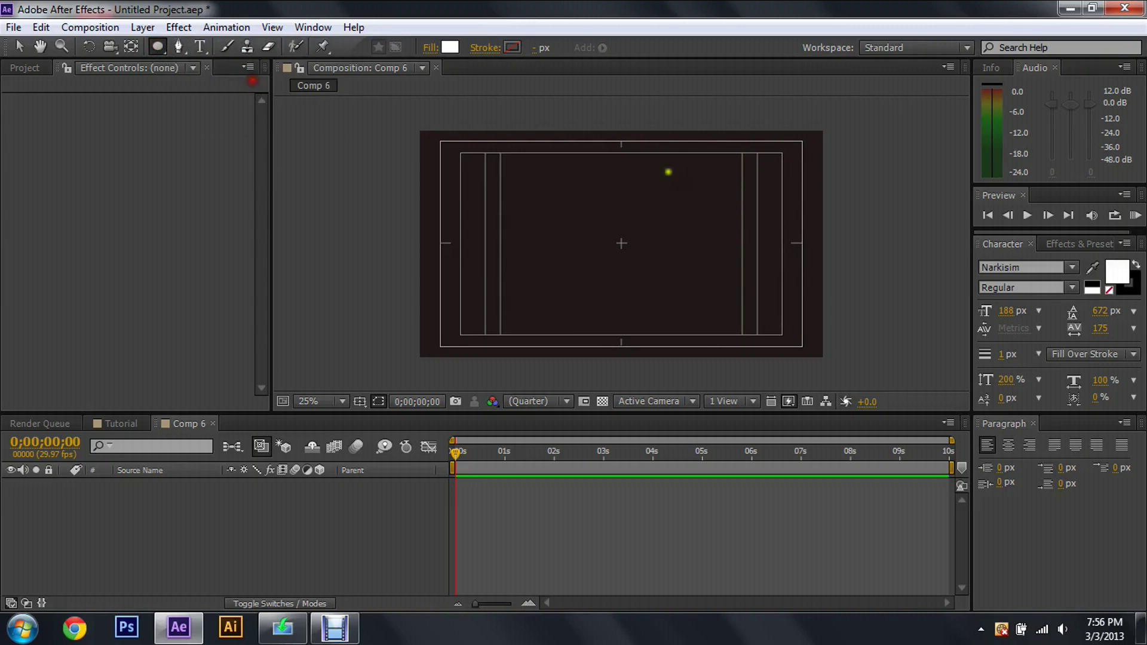
{"action": "left_click", "coordinate": [431, 52]}
{"action": "left_click", "coordinate": [486, 267]}
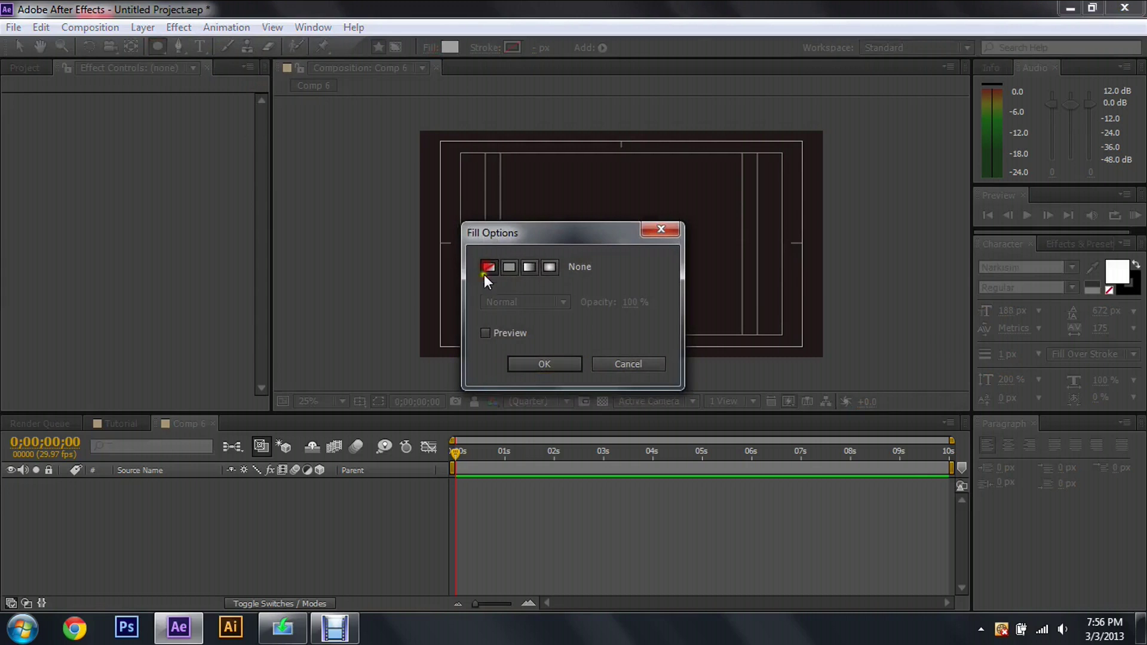
{"action": "left_click", "coordinate": [559, 364]}
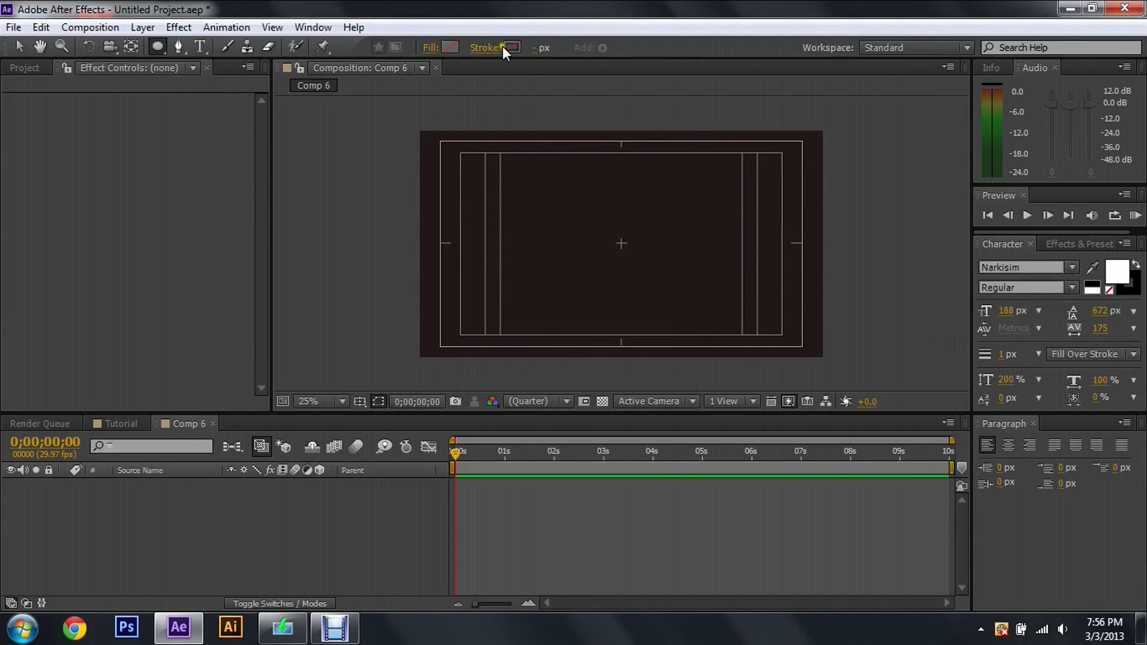
- Set the shape stroke to a solid color in white (FFFFFF)
{"action": "left_click", "coordinate": [486, 47]}
{"action": "left_click", "coordinate": [510, 269]}
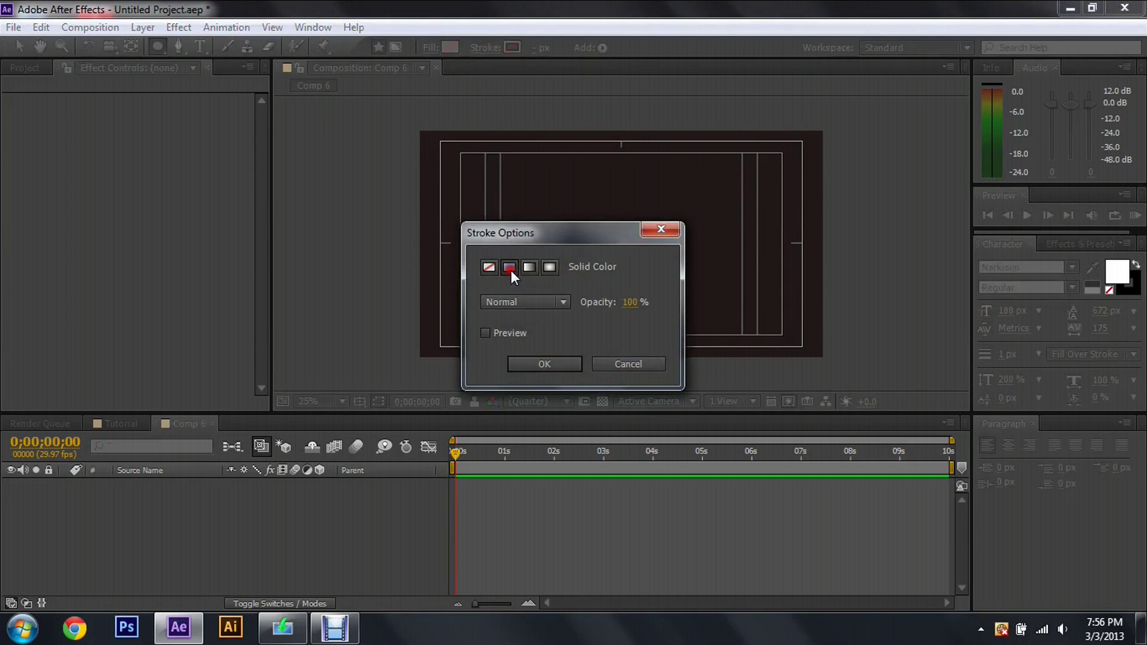
{"action": "left_click", "coordinate": [546, 364]}
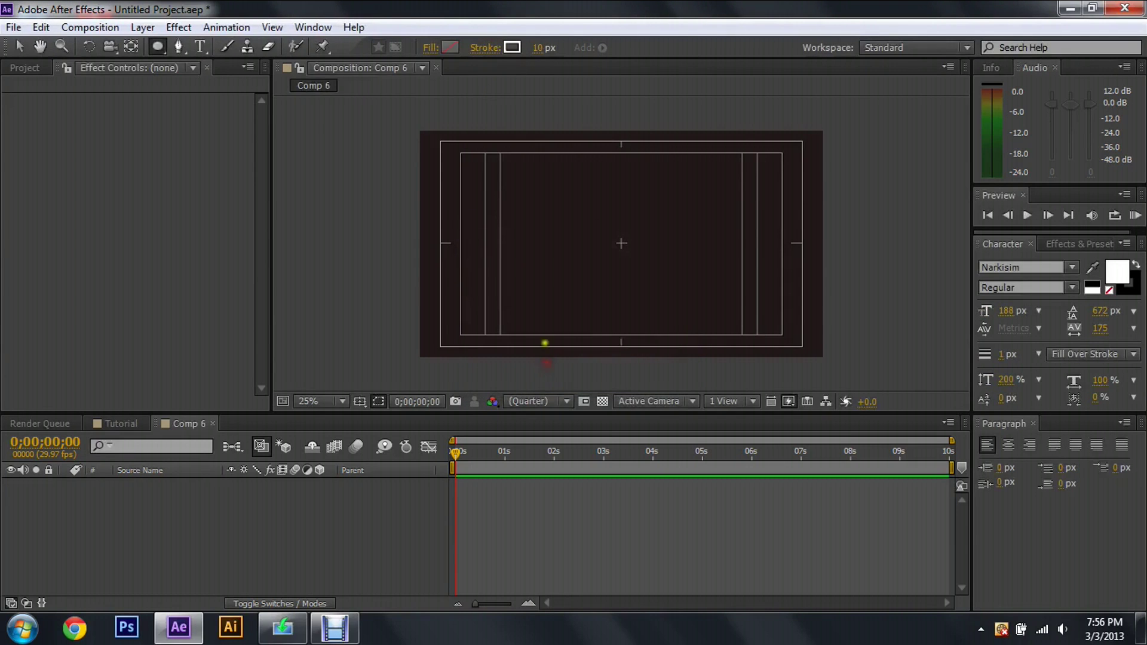
{"action": "left_click", "coordinate": [512, 47]}
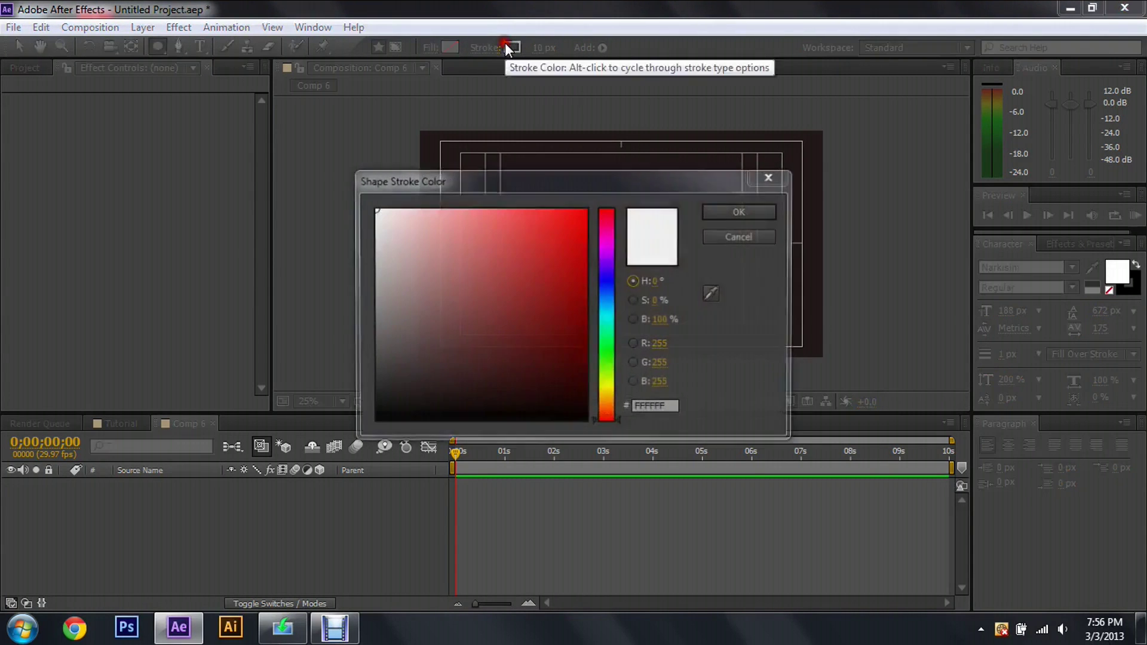
{"action": "left_click", "coordinate": [730, 207]}
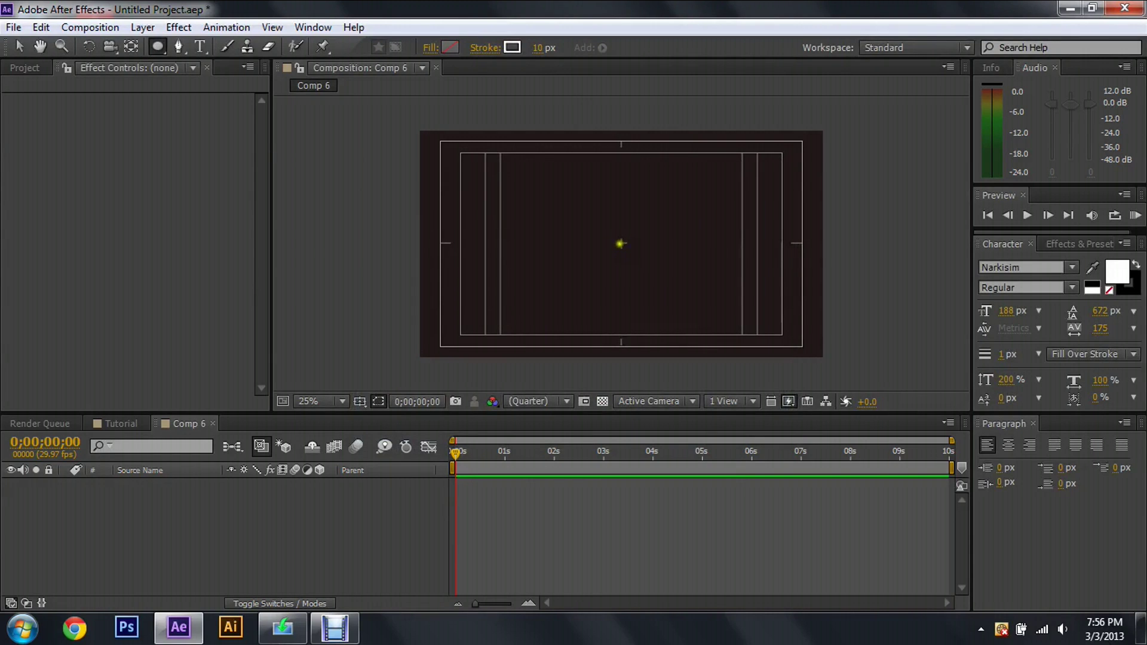
- Draw a circle outward from the exact center of the composition and apply the Radial Wipe effect to it
{"action": "left_click_drag", "start_coordinate": [622, 243], "coordinate": [624, 245]}
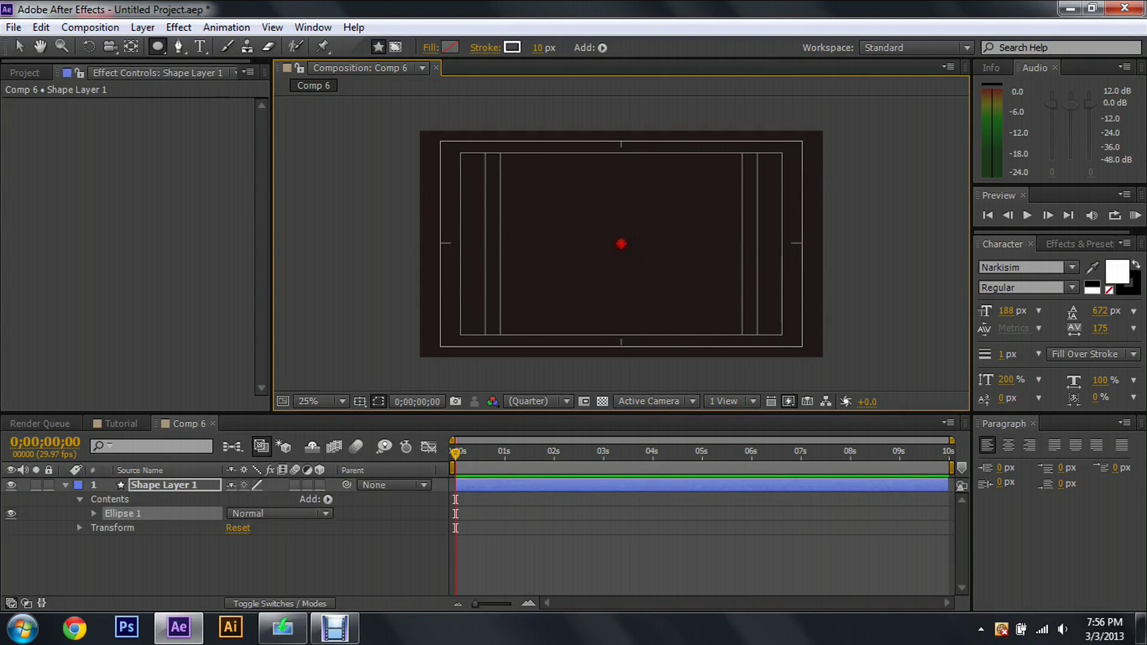
{"action": "mouse_move", "coordinate": [621, 243]}
{"action": "left_mouse_down"}
{"action": "mouse_move", "coordinate": [559, 202]}
{"action": "mouse_move", "coordinate": [566, 223]}
{"action": "left_mouse_up"}
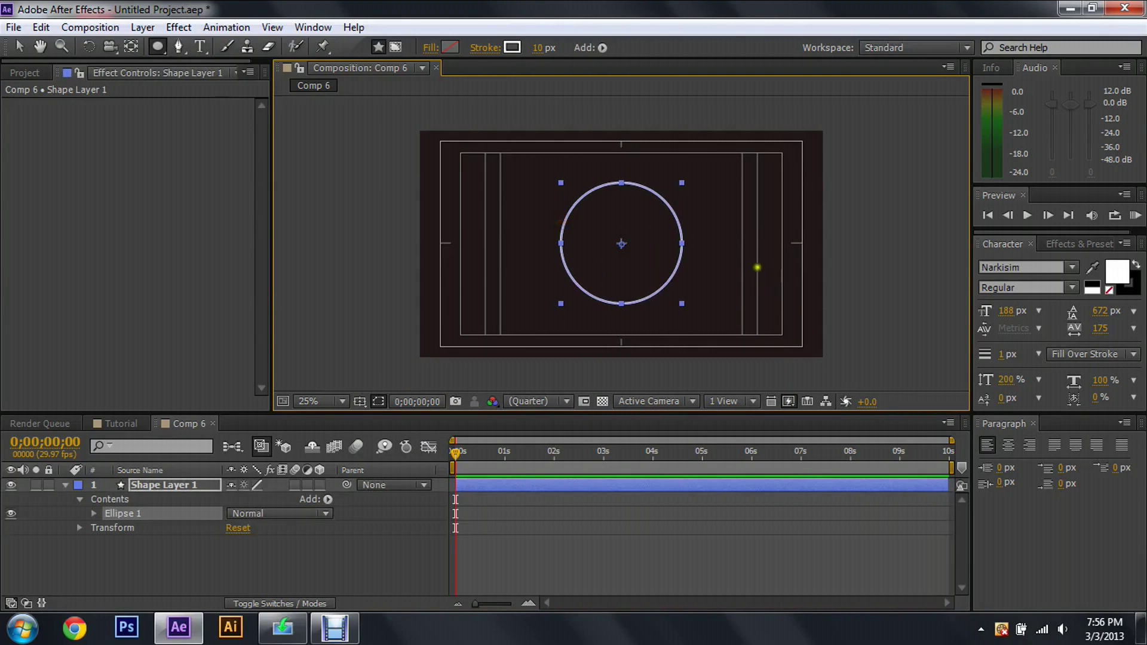
{"action": "left_click", "coordinate": [177, 30]}
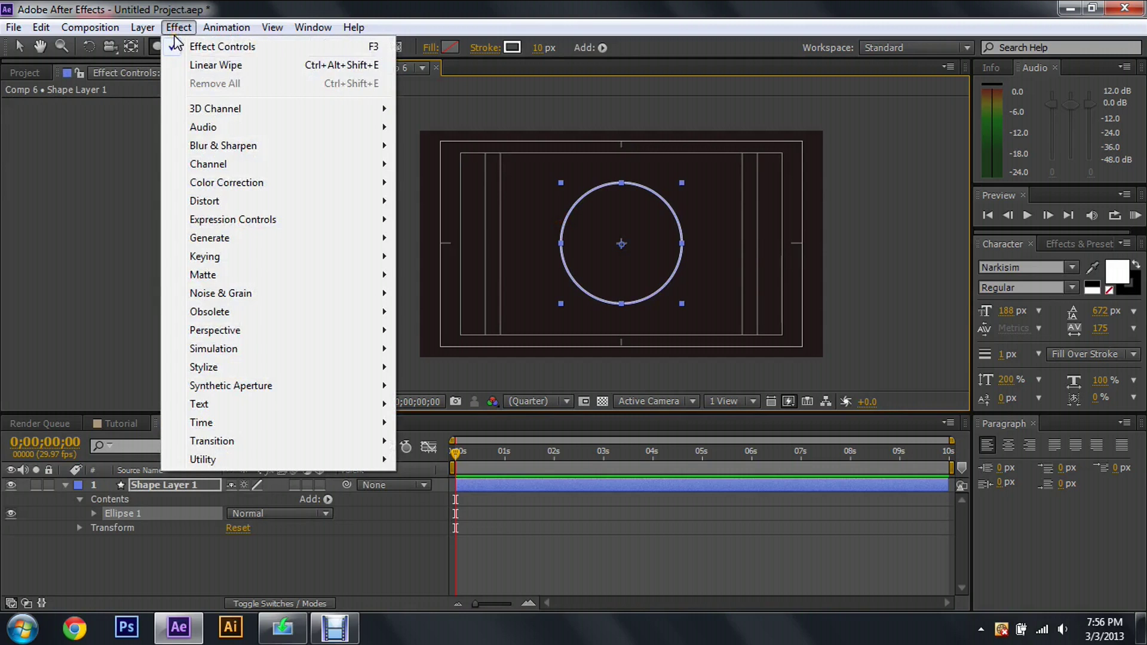
{"action": "mouse_move", "coordinate": [252, 440]}
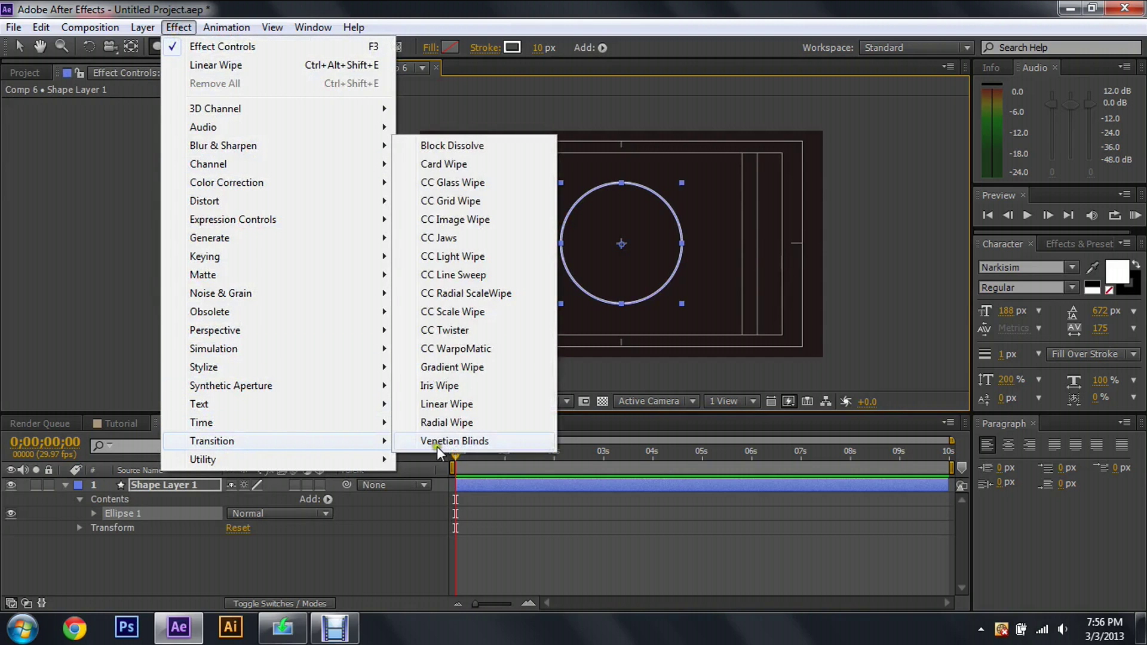
{"action": "left_click", "coordinate": [450, 424]}
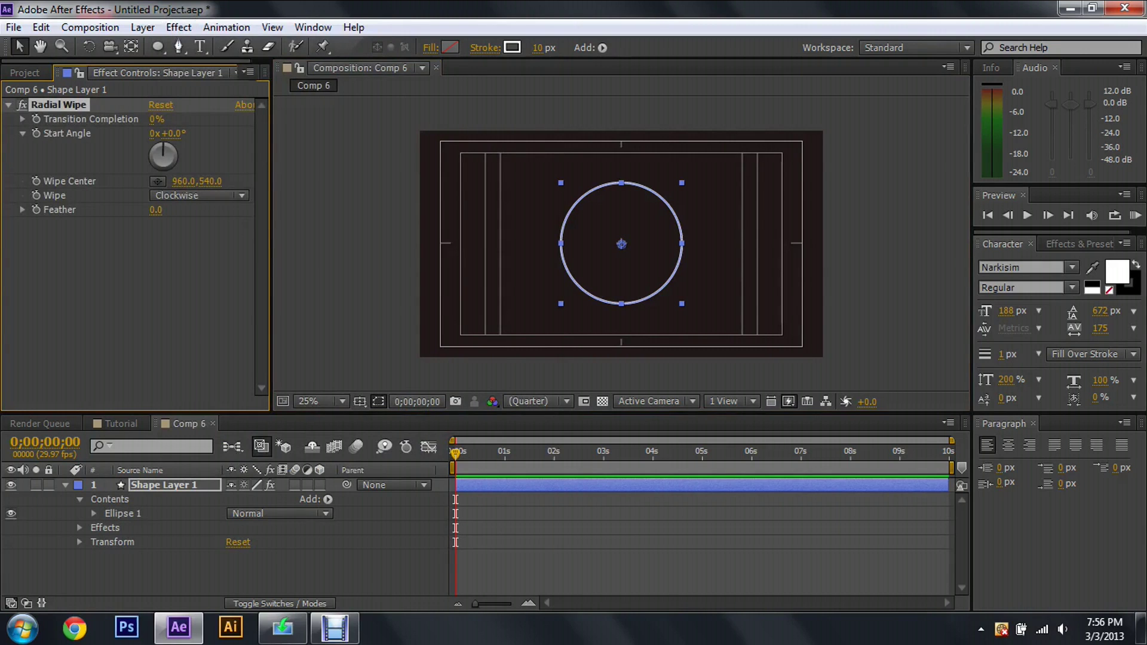
- Set the Radial Wipe's Transition Completion to 100% and add its first keyframe at the start of the timeline
{"action": "left_click", "coordinate": [163, 119]}
{"action": "type", "text": "100"}
{"action": "key", "text": "Return"}
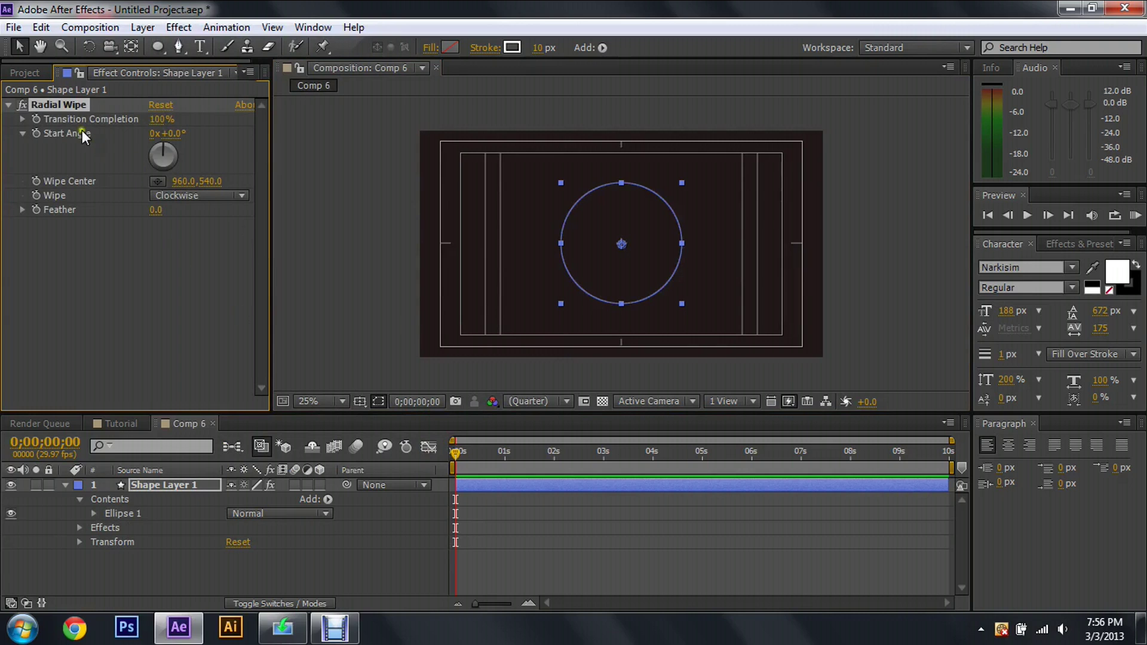
{"action": "left_click", "coordinate": [39, 118]}
- Keyframe the Radial Wipe's Transition Completion at 0% at 0;00;00;19 and preview the circle being drawn on
{"action": "left_click_drag", "start_coordinate": [456, 452], "coordinate": [488, 451]}
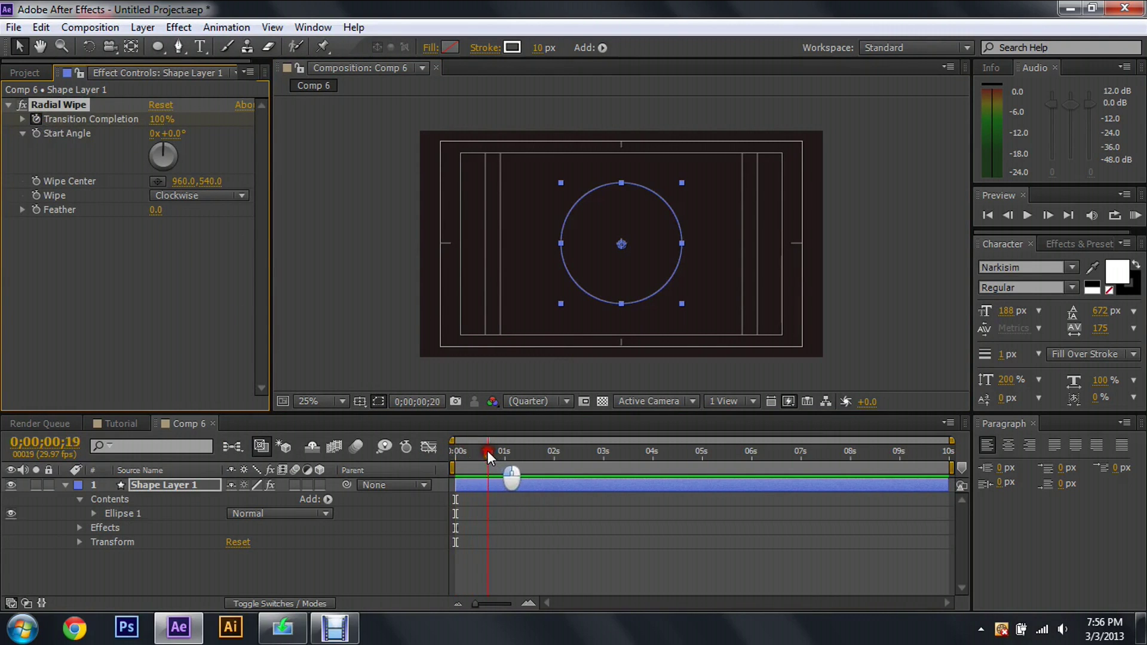
{"action": "left_click", "coordinate": [158, 119]}
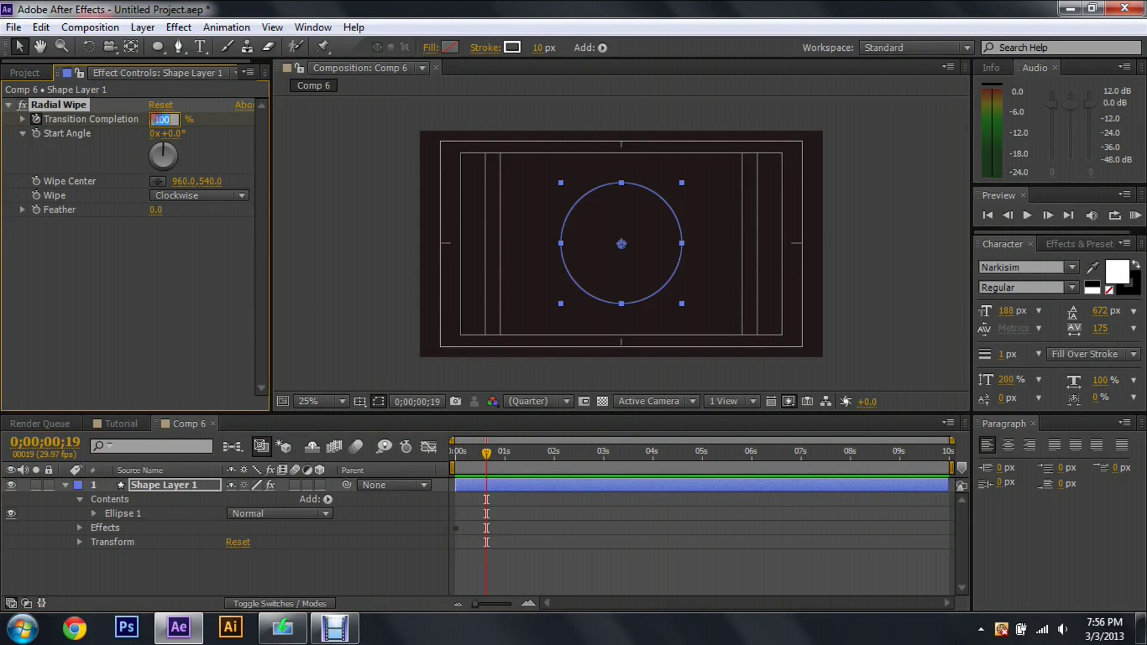
{"action": "type", "text": "0"}
{"action": "key", "text": "Return"}
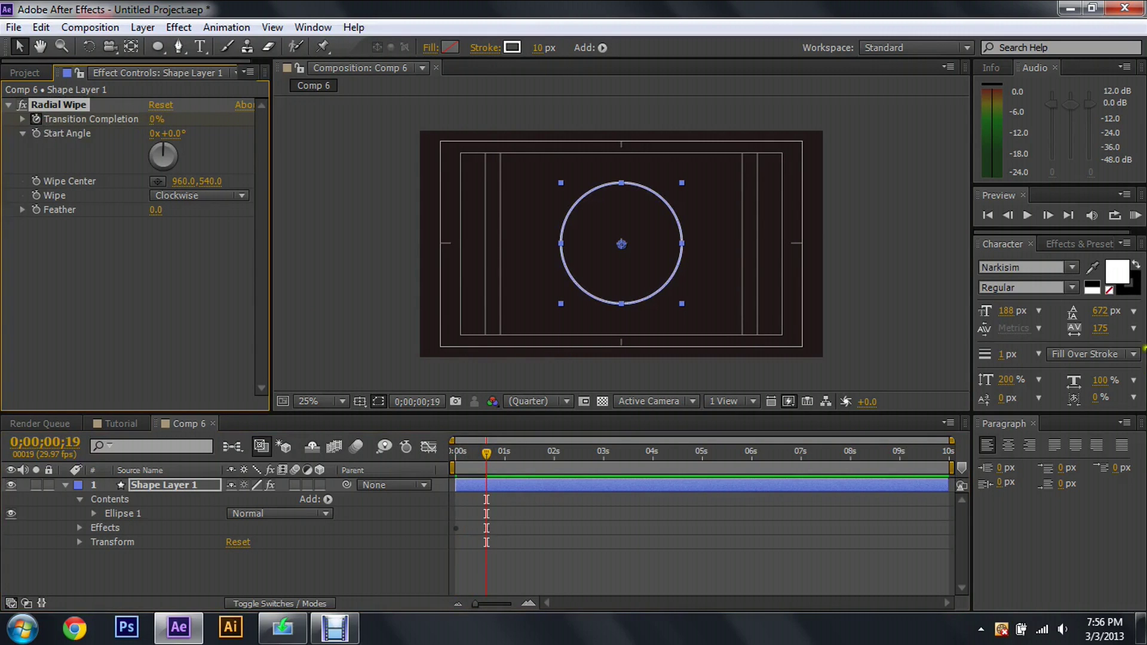
{"action": "left_click", "coordinate": [1135, 217]}
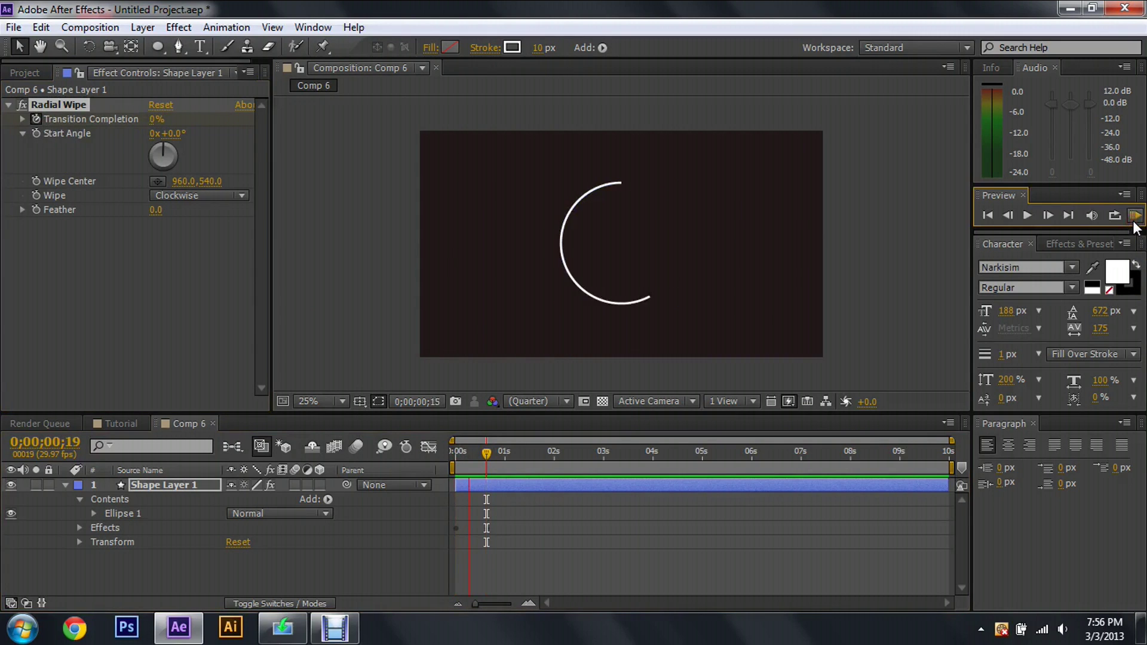
{"action": "left_click", "coordinate": [486, 457]}
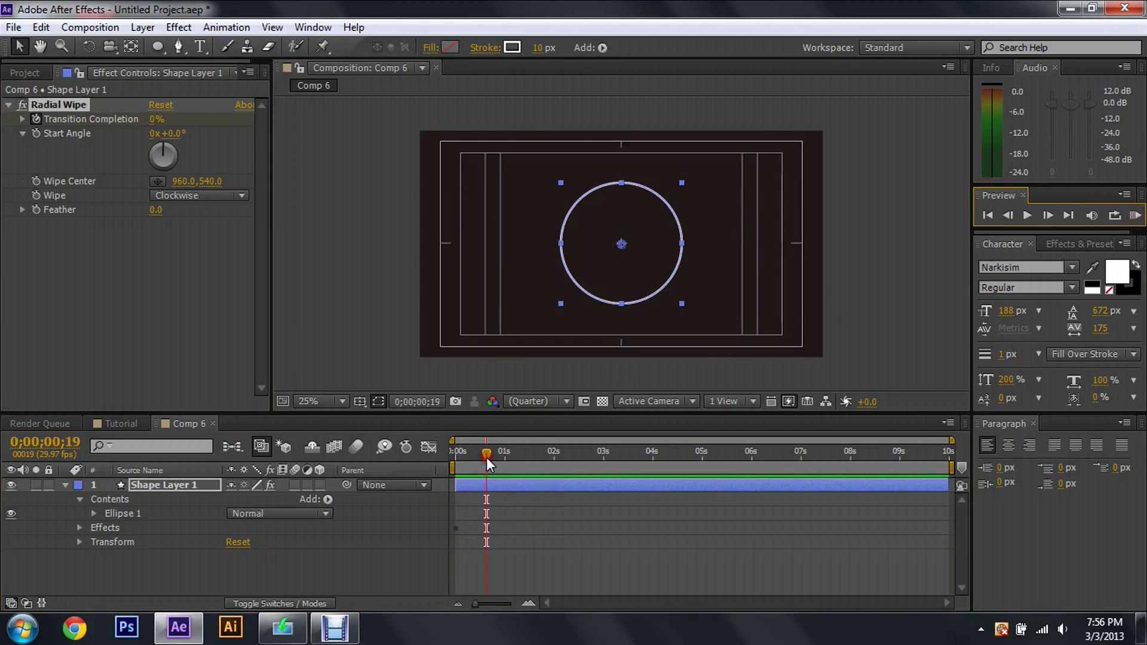
- Duplicate the circle layer Shape Layer 1 and delete the Radial Wipe effect from the copy
{"action": "left_click", "coordinate": [64, 484]}
{"action": "left_click", "coordinate": [190, 485]}
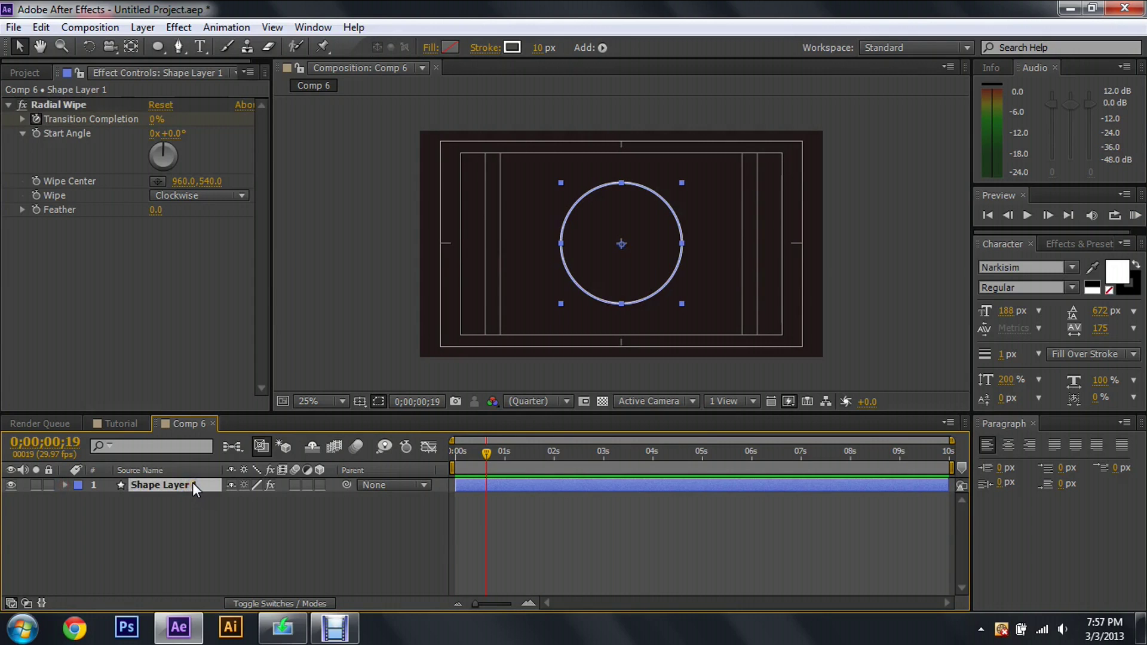
{"action": "key", "text": "ctrl+d"}
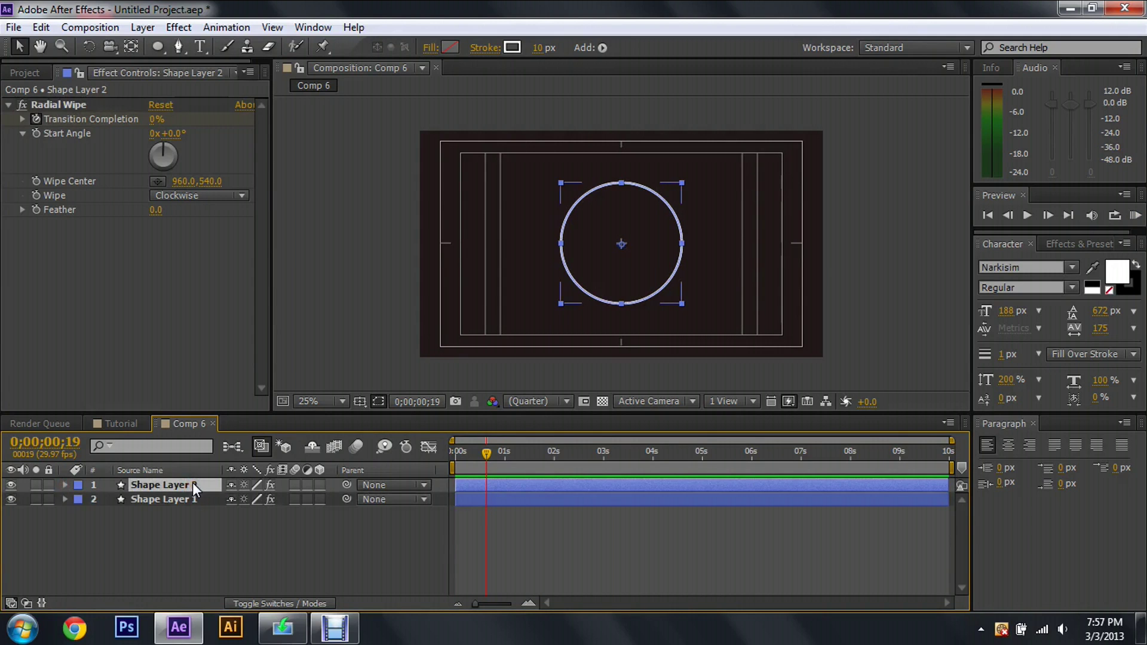
{"action": "left_click", "coordinate": [39, 106]}
{"action": "key", "text": "Delete"}
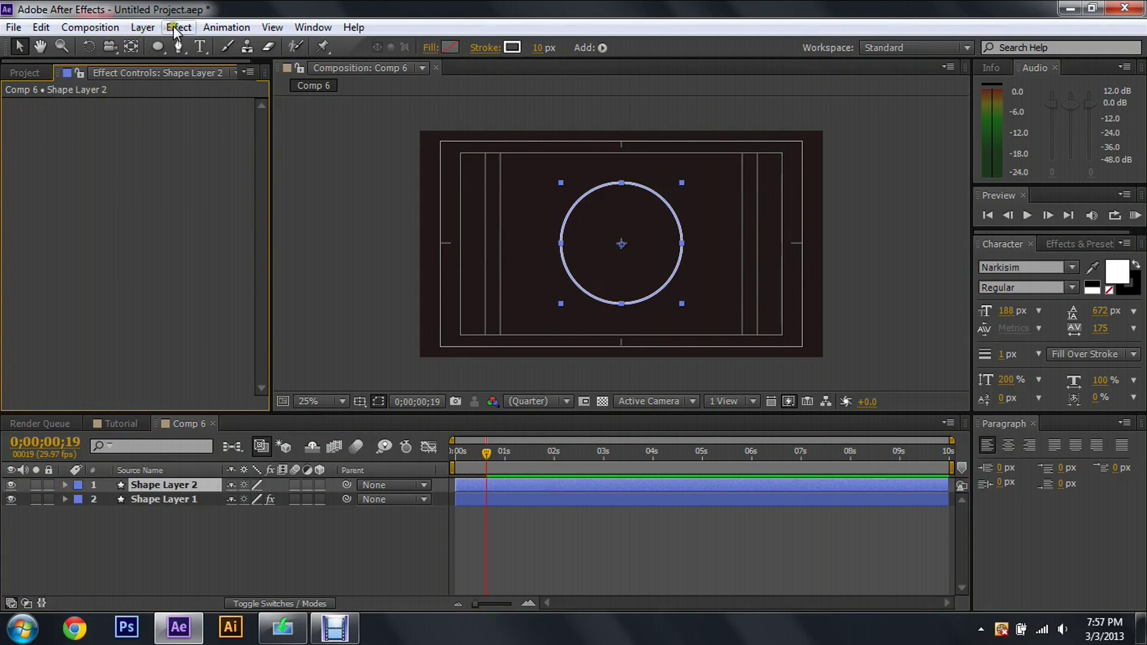
- Give the duplicated circle on Shape Layer 2 a solid white (FFFFFF) fill and remove its stroke
{"action": "left_click", "coordinate": [431, 47]}
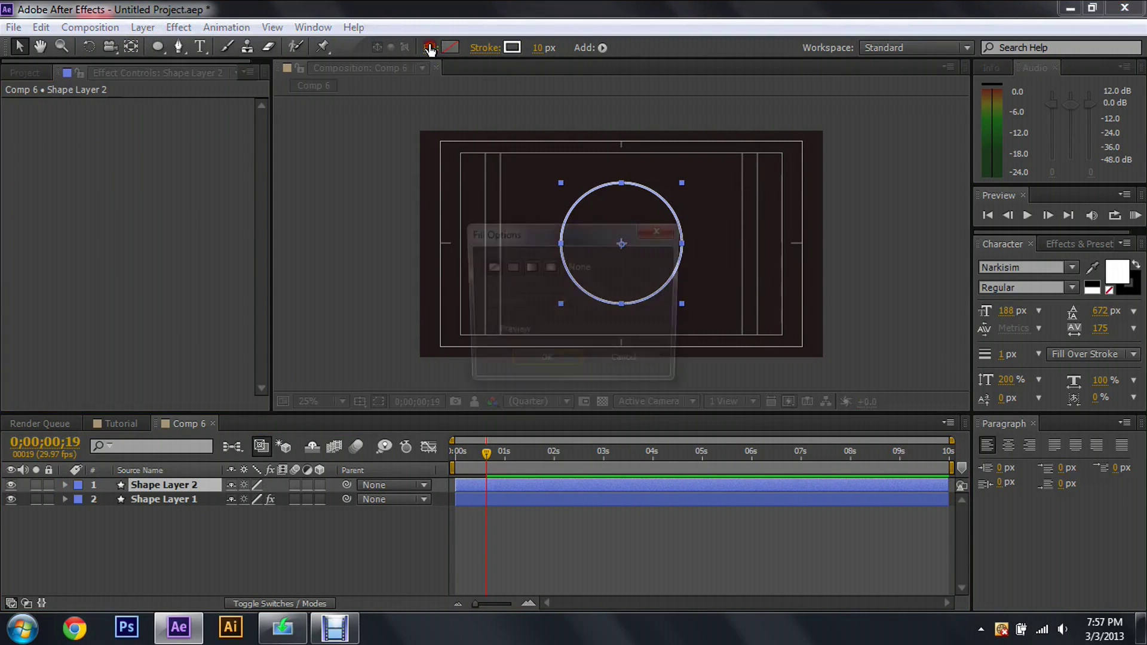
{"action": "left_click", "coordinate": [507, 267]}
{"action": "left_click", "coordinate": [545, 365]}
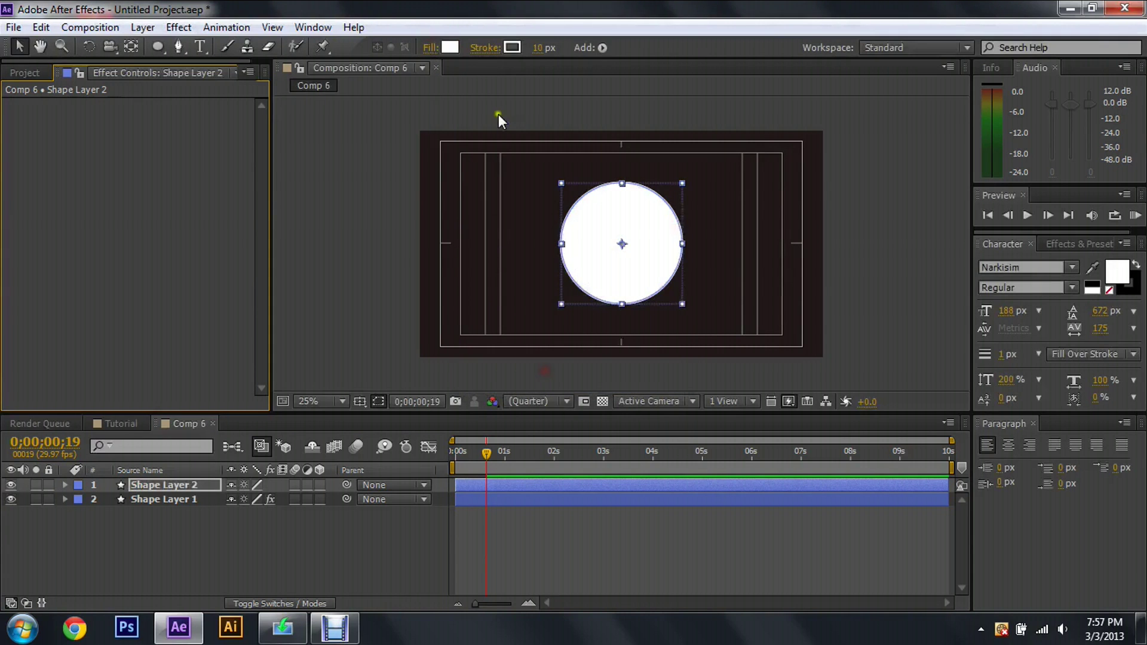
{"action": "left_click", "coordinate": [450, 46]}
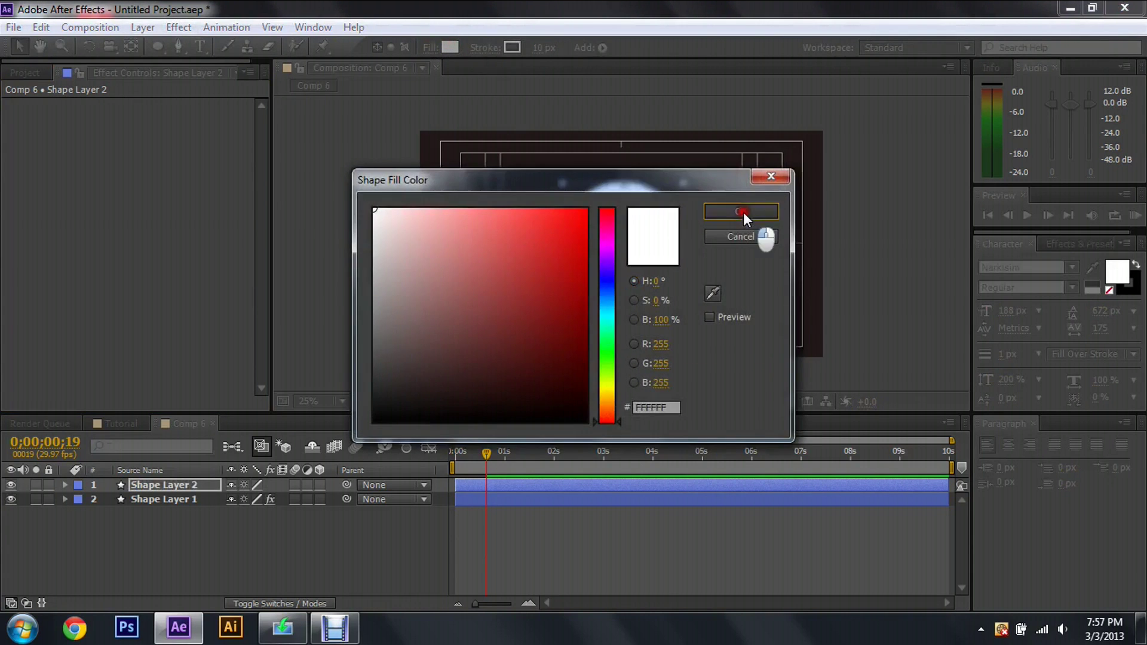
{"action": "left_click", "coordinate": [744, 212]}
{"action": "left_click", "coordinate": [485, 50]}
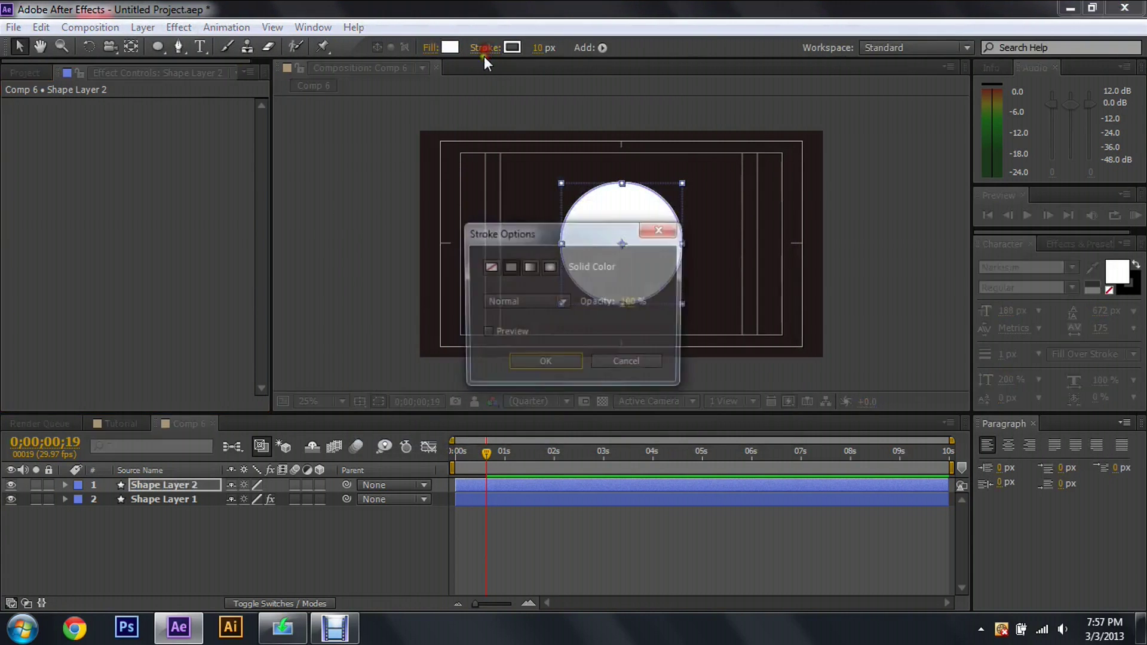
{"action": "left_click", "coordinate": [492, 267]}
{"action": "left_click", "coordinate": [543, 364]}
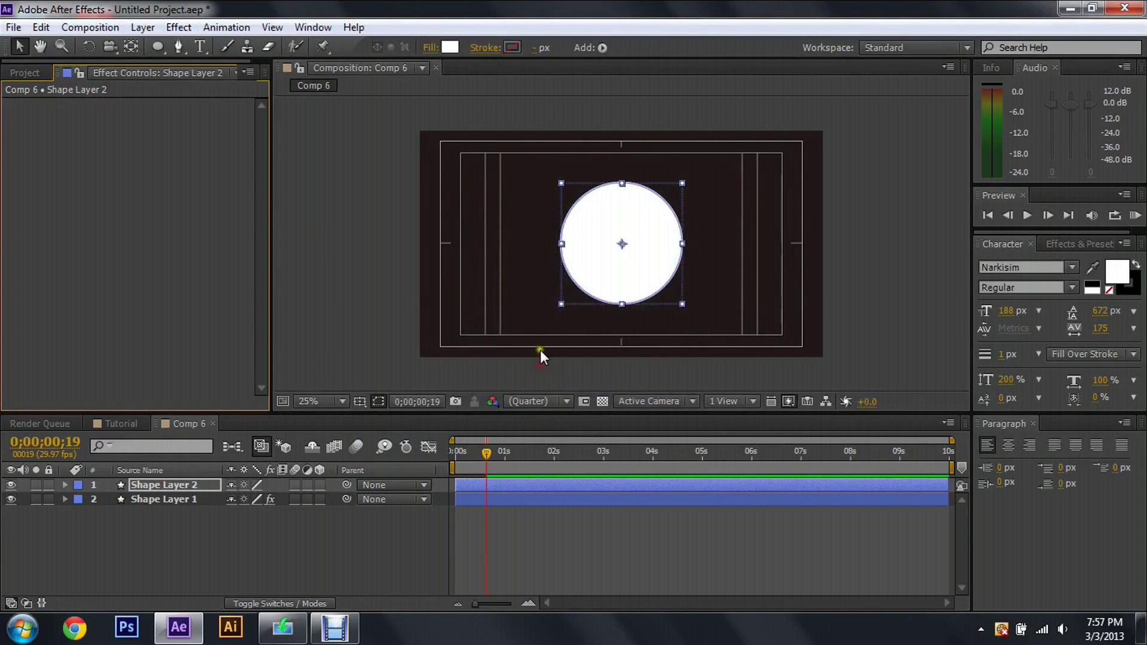
- Apply the Linear Wipe effect to Shape Layer 2 and keyframe its Transition Completion at 100% at 0;00;00;19
{"action": "left_click", "coordinate": [166, 482]}
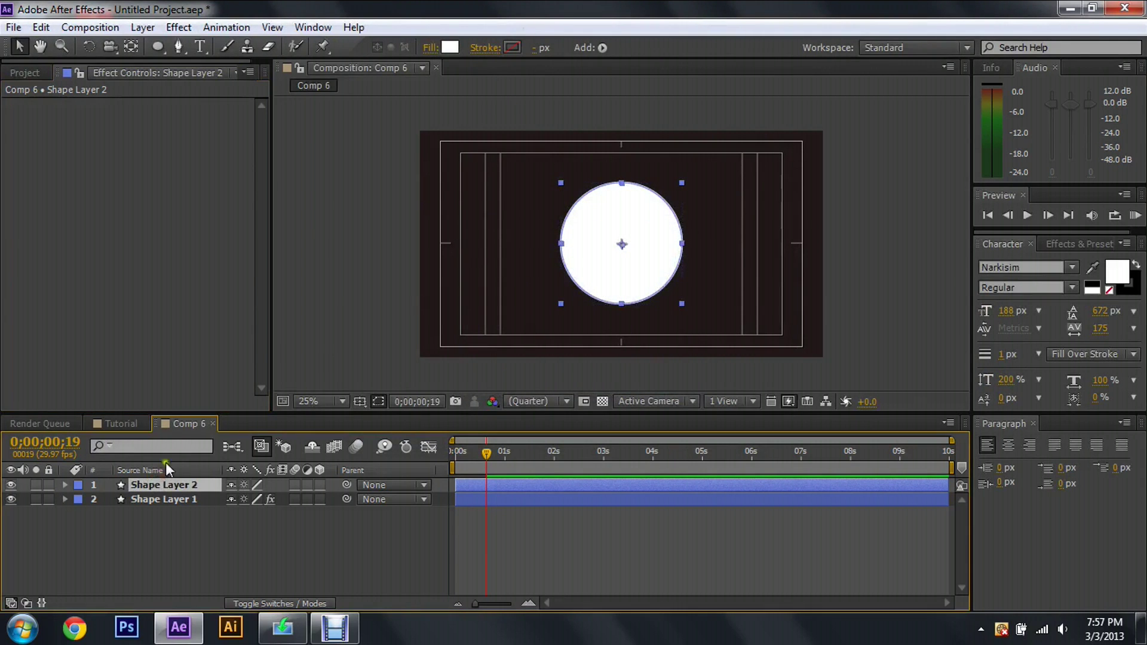
{"action": "left_click", "coordinate": [179, 27]}
{"action": "mouse_move", "coordinate": [206, 441]}
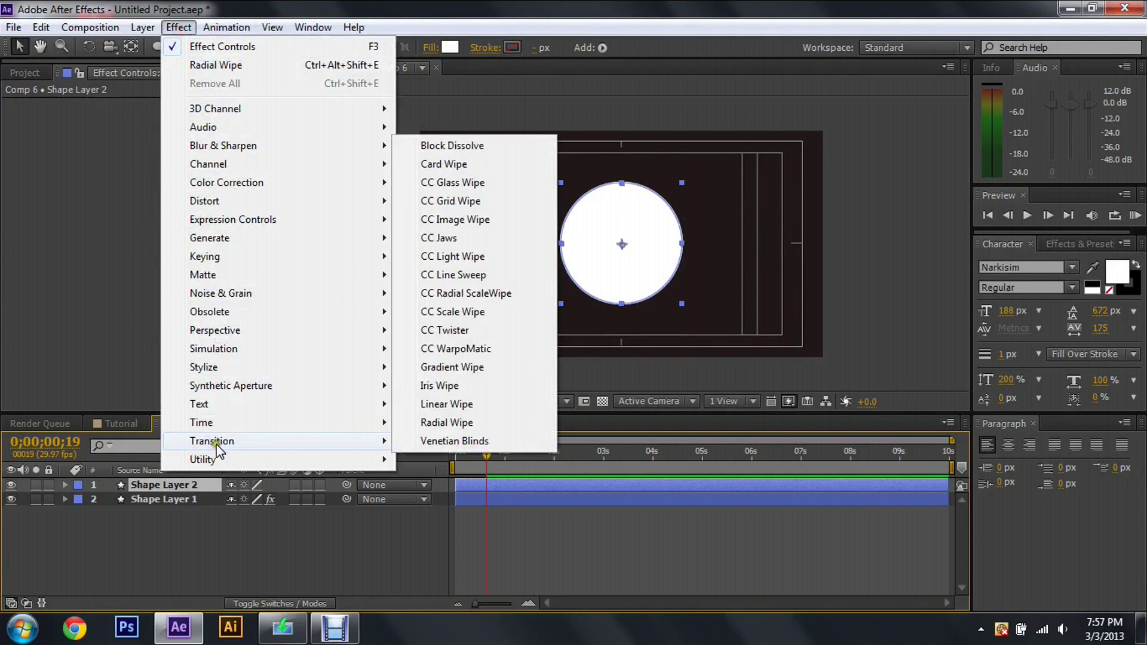
{"action": "left_click", "coordinate": [505, 404]}
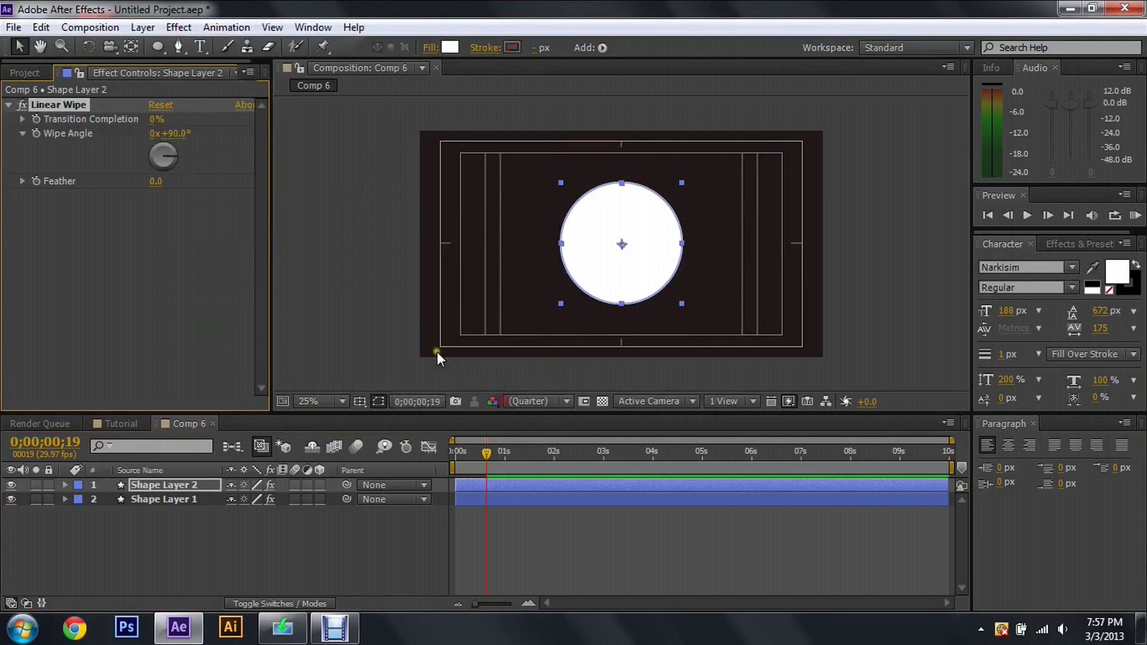
{"action": "left_click", "coordinate": [152, 119]}
{"action": "type", "text": "100"}
{"action": "key", "text": "Return"}
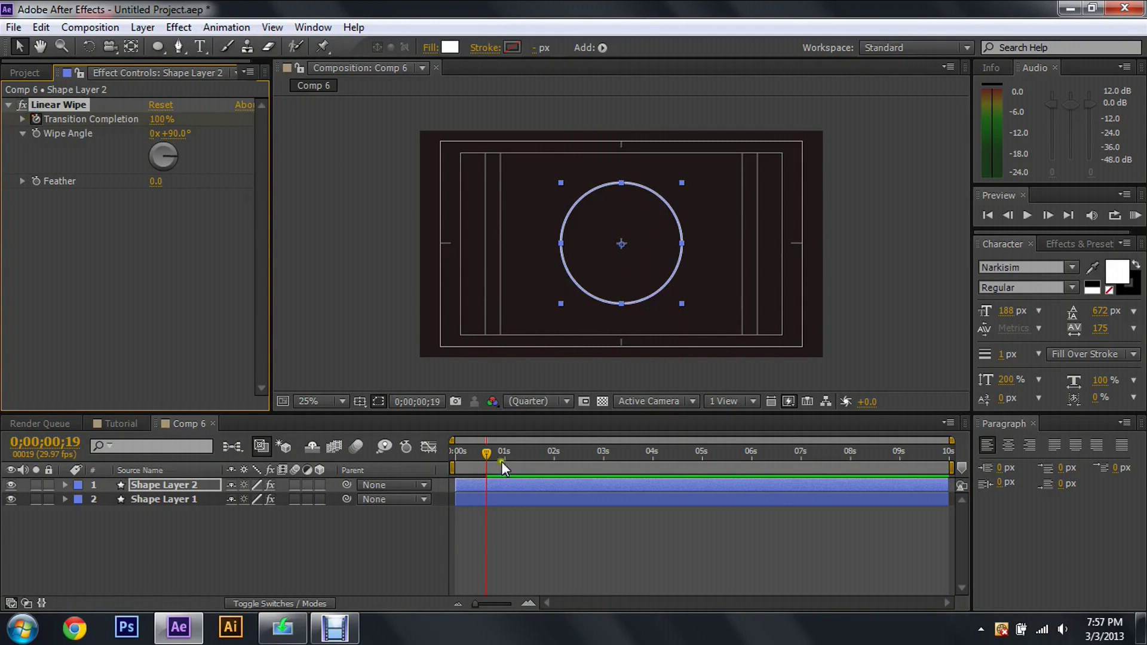
- Keyframe the Linear Wipe's Transition Completion at 0% at 0;00;01;06 and preview the circle being filled
{"action": "left_click_drag", "start_coordinate": [486, 450], "coordinate": [515, 453]}
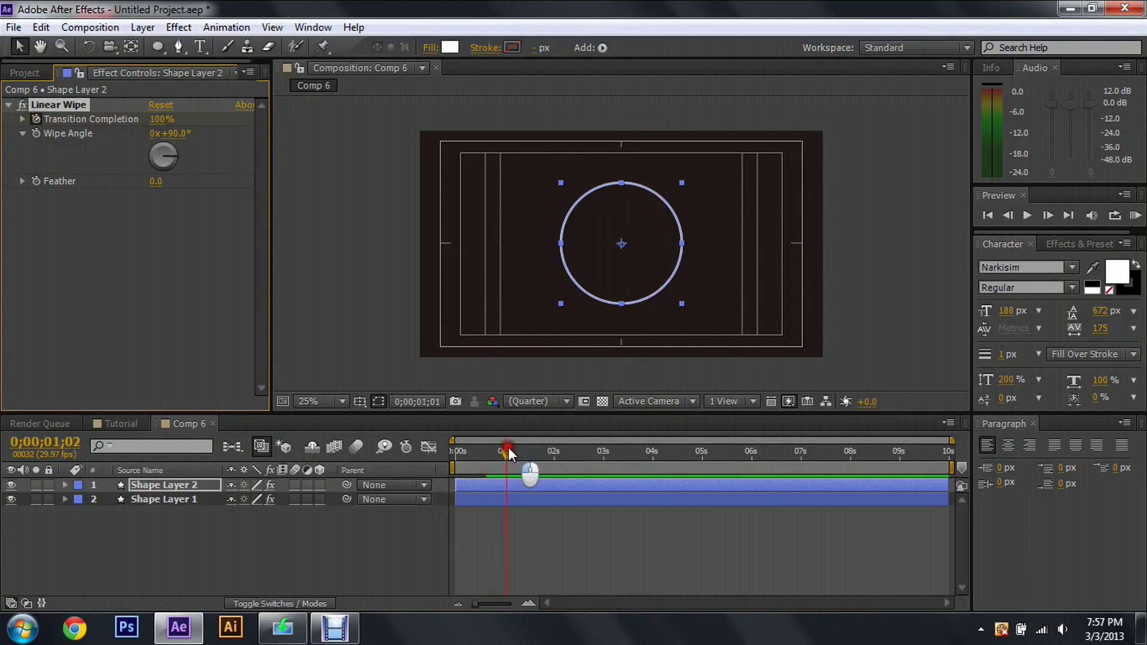
{"action": "left_click", "coordinate": [162, 120]}
{"action": "type", "text": "0"}
{"action": "key", "text": "Return"}
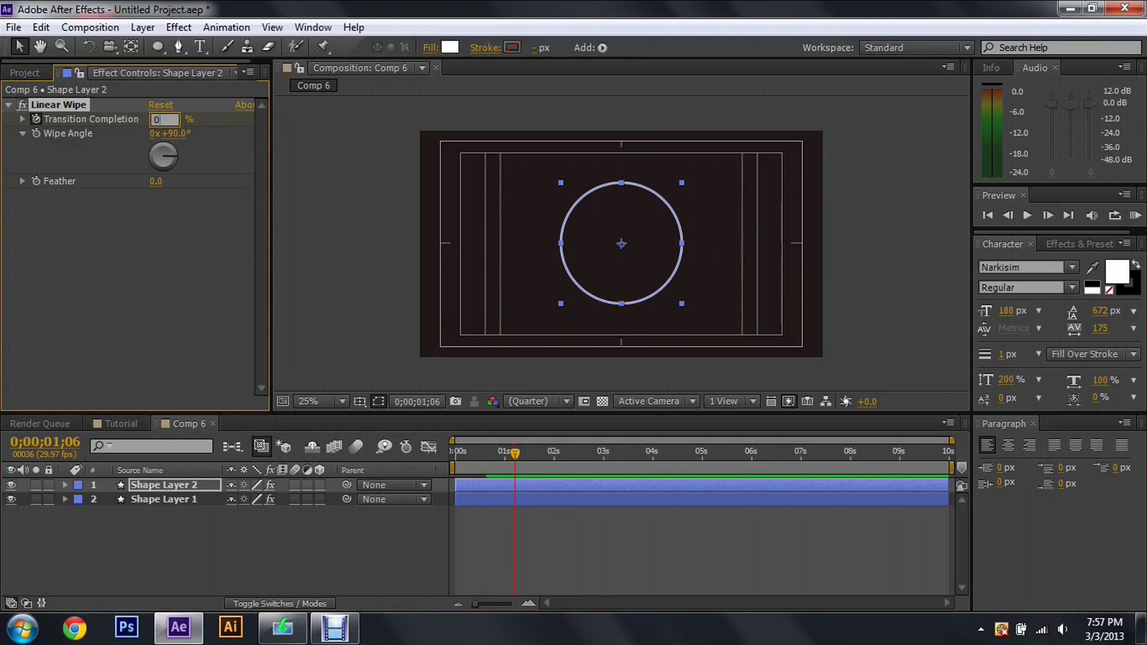
{"action": "left_click", "coordinate": [1134, 216]}
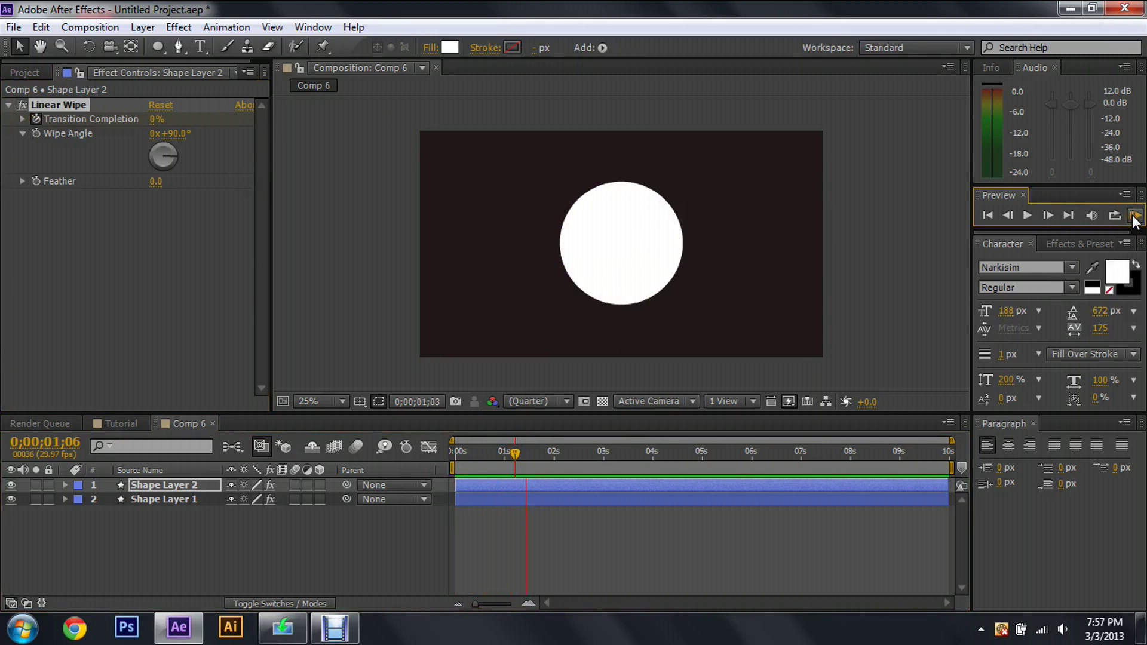
- With no layer selected at 0;00;01;07, set up the Rectangle tool with no fill and a solid white stroke
{"action": "left_click", "coordinate": [518, 456]}
{"action": "left_click", "coordinate": [519, 455]}
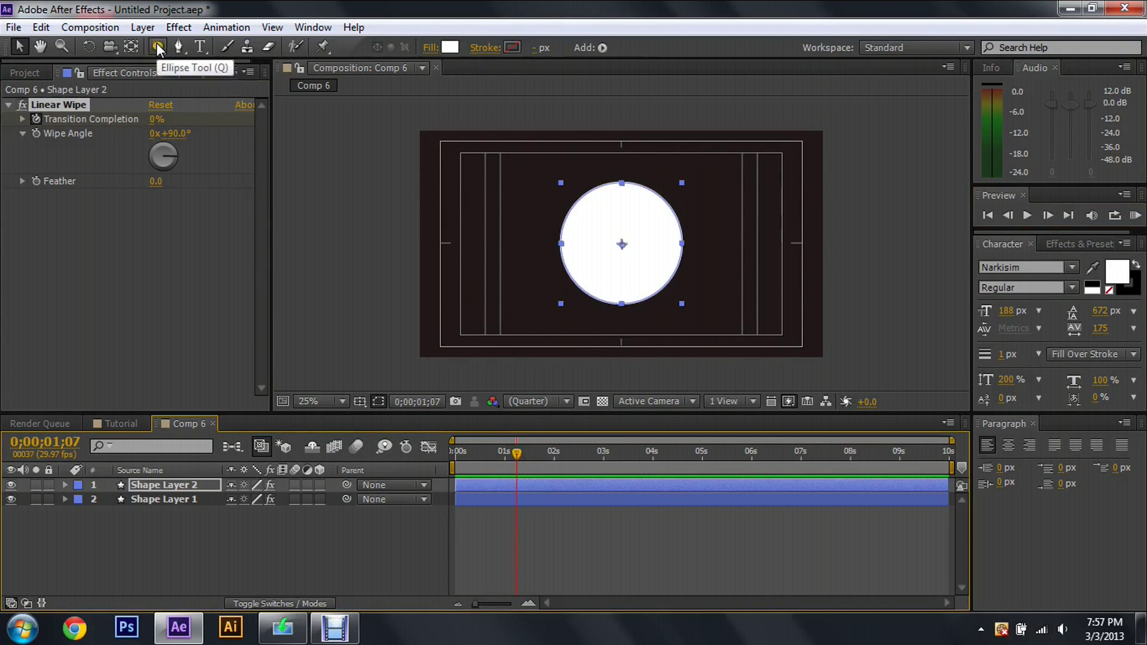
{"action": "left_click", "coordinate": [177, 494]}
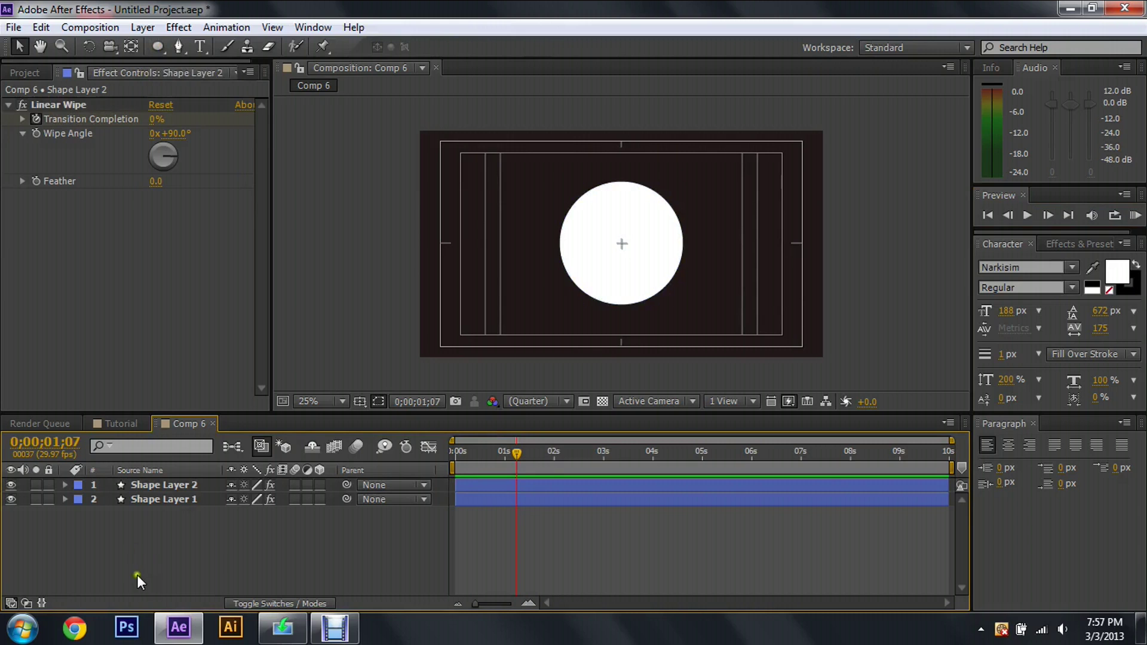
{"action": "left_click_drag", "start_coordinate": [159, 45], "coordinate": [211, 45]}
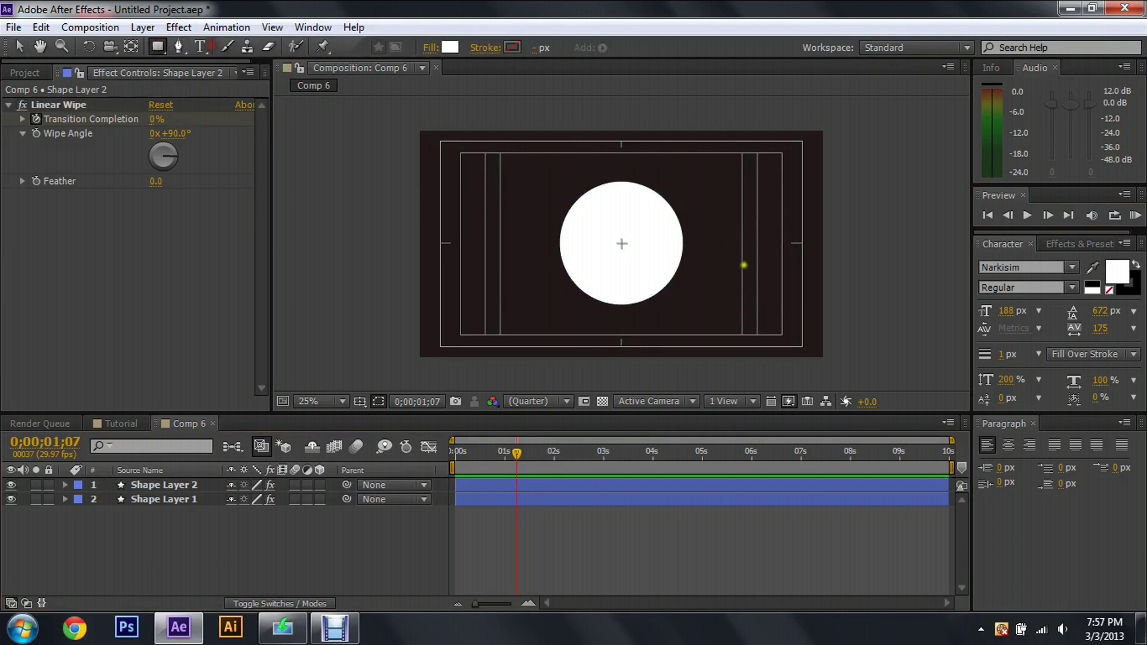
{"action": "left_click", "coordinate": [430, 48]}
{"action": "left_click", "coordinate": [489, 267]}
{"action": "left_click", "coordinate": [543, 364]}
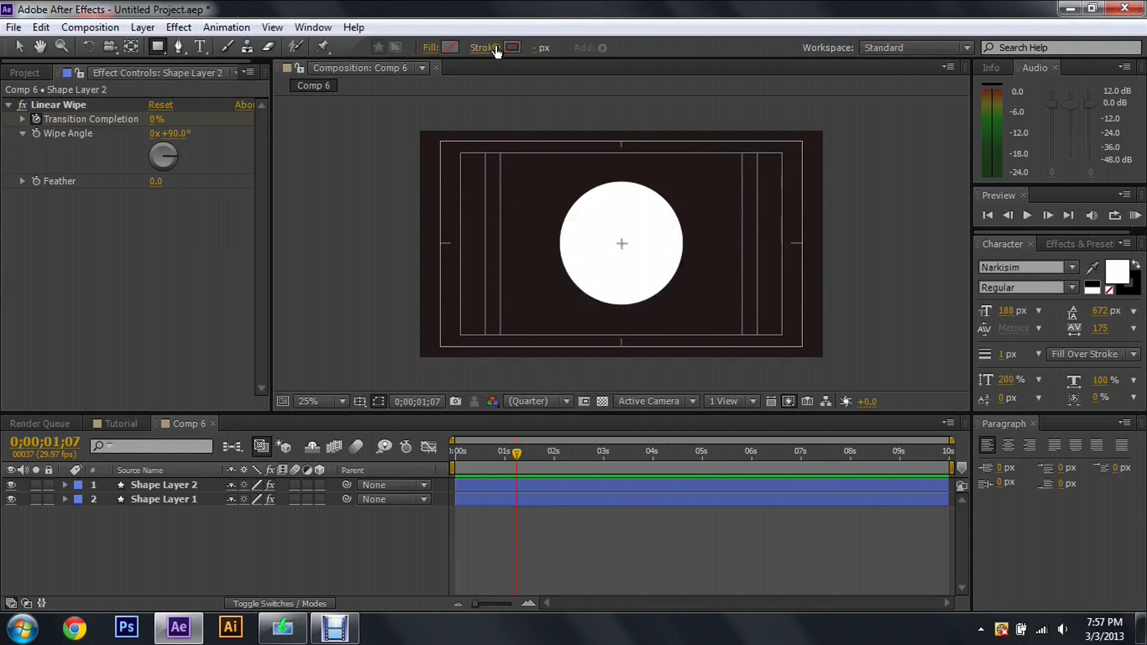
{"action": "left_click", "coordinate": [491, 48]}
{"action": "left_click", "coordinate": [509, 267]}
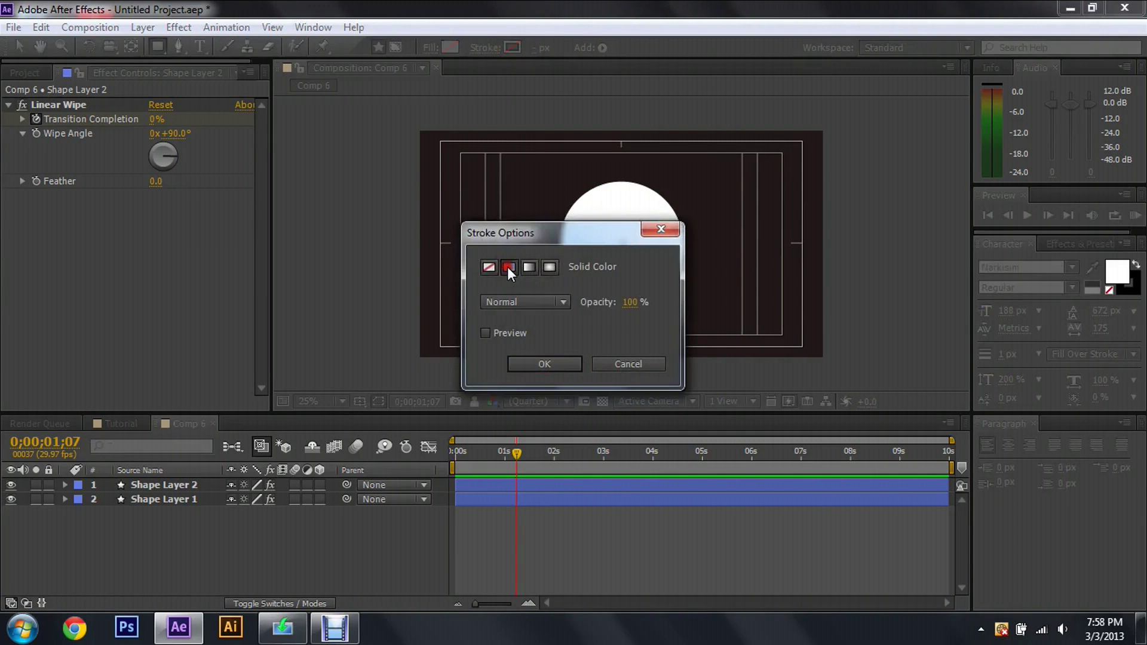
{"action": "left_click", "coordinate": [550, 362]}
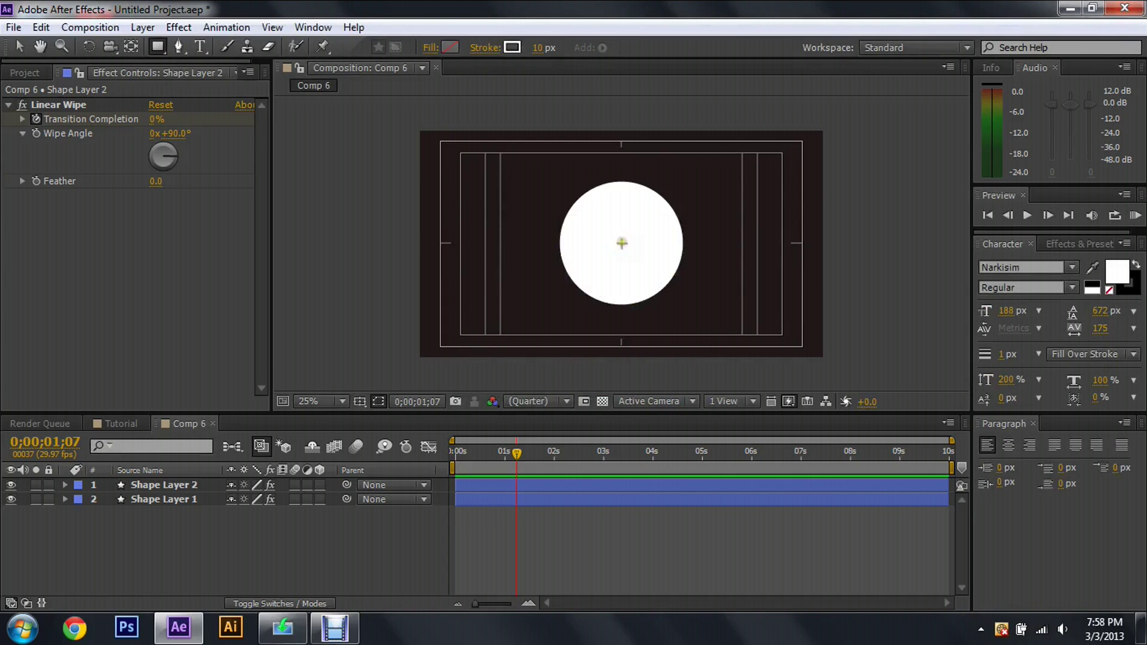
- Draw a square outward from the composition's exact center to enclose the circle and apply the Radial Wipe effect to it
{"action": "left_click_drag", "start_coordinate": [622, 244], "coordinate": [559, 210]}
{"action": "left_click", "coordinate": [19, 48]}
{"action": "left_click", "coordinate": [209, 484]}
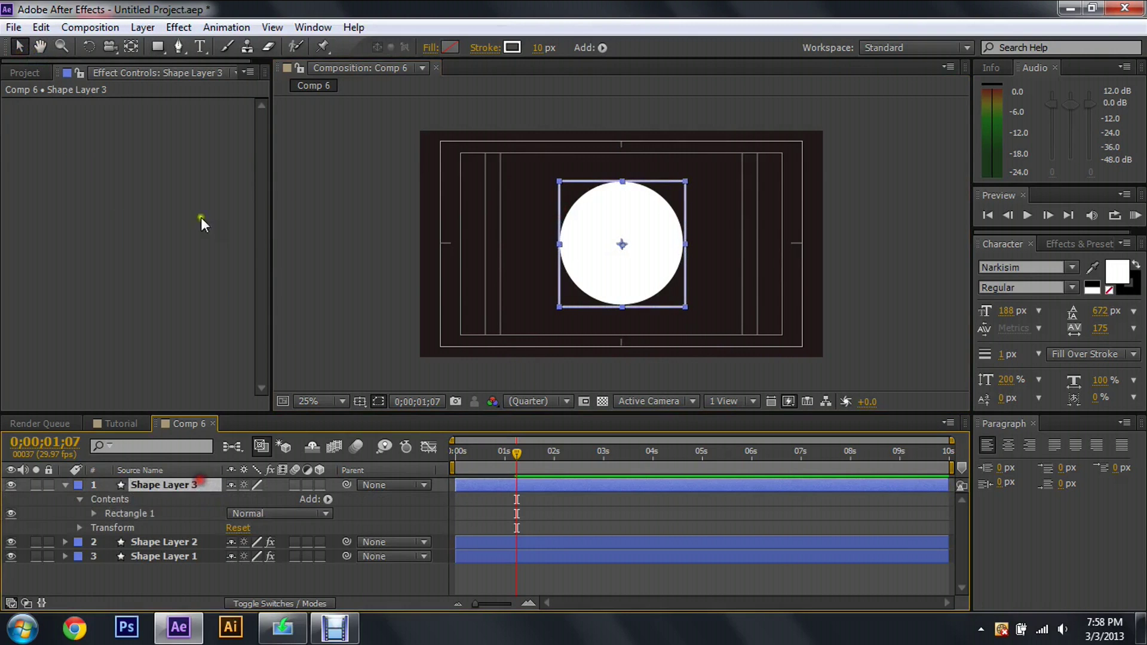
{"action": "left_click", "coordinate": [176, 28]}
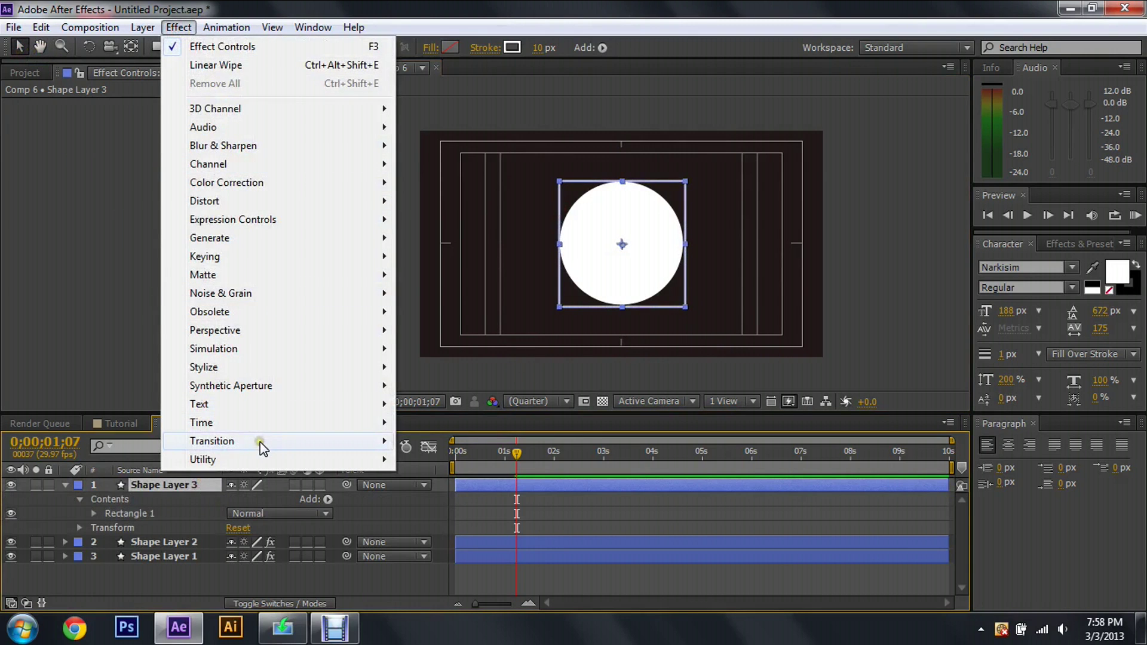
{"action": "mouse_move", "coordinate": [302, 441]}
{"action": "left_click", "coordinate": [471, 422]}
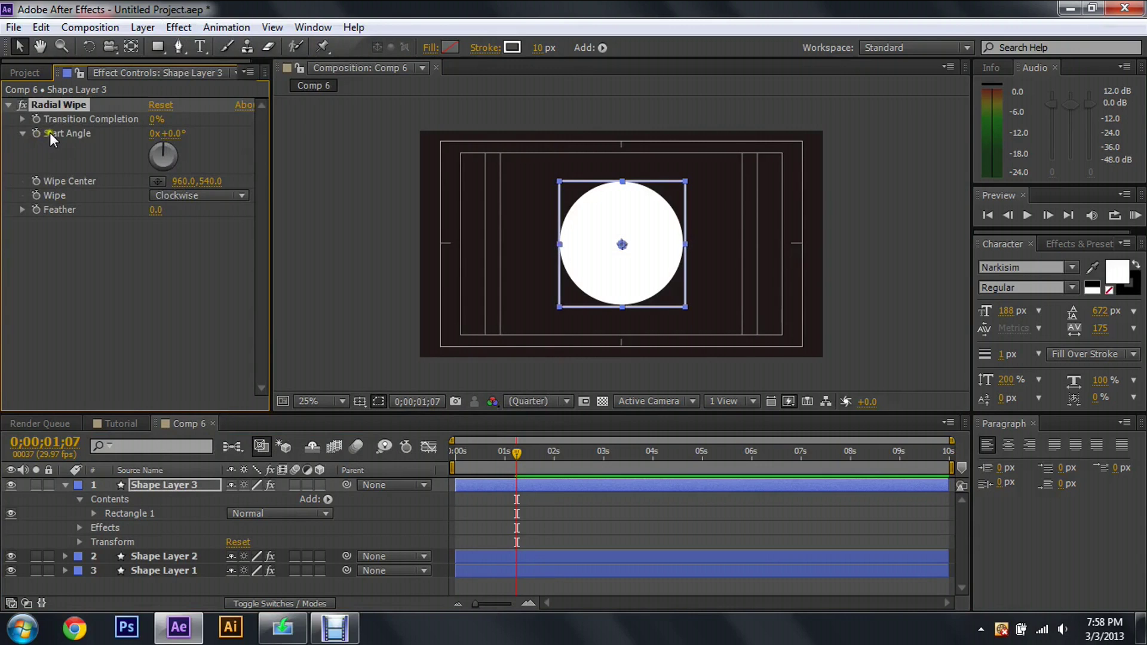
- Set the square's Radial Wipe Start Angle to 180° and keyframe its Transition Completion at 100% at 0;00;01;07
{"action": "left_click", "coordinate": [170, 133]}
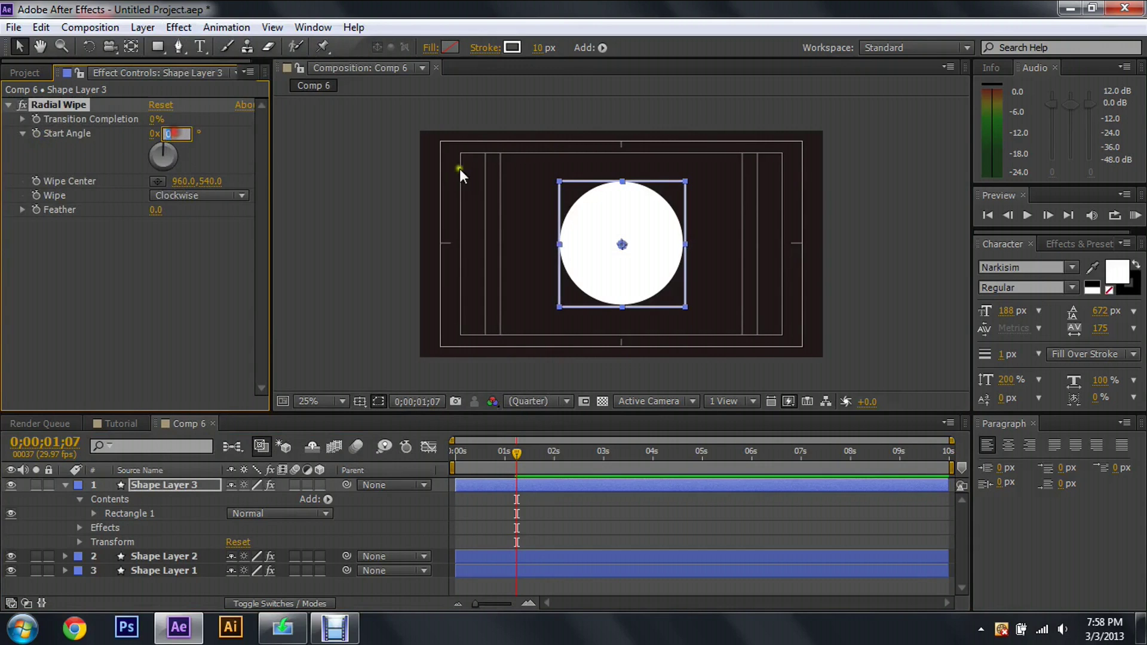
{"action": "type", "text": "18"}
{"action": "key", "text": "Return"}
{"action": "left_click_drag", "start_coordinate": [155, 119], "coordinate": [484, 143]}
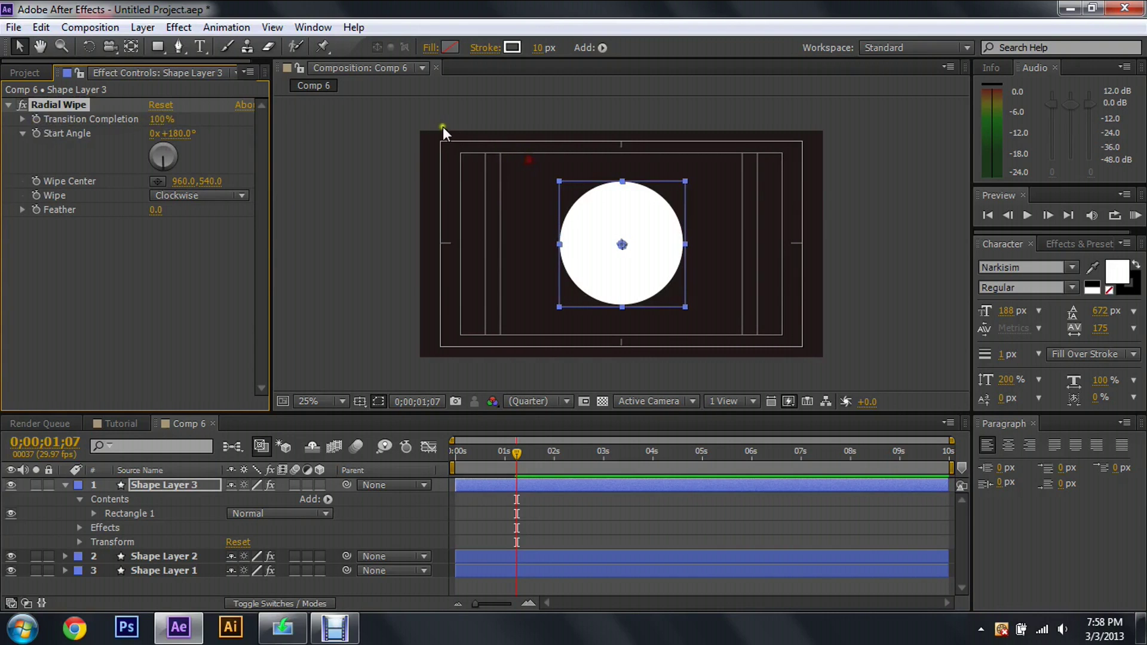
{"action": "left_click", "coordinate": [36, 119]}
- Keyframe the square's Radial Wipe Transition Completion at 0% at 0;00;01;22 and preview the animation
{"action": "left_click_drag", "start_coordinate": [517, 453], "coordinate": [542, 454]}
{"action": "left_click", "coordinate": [160, 119]}
{"action": "type", "text": "0"}
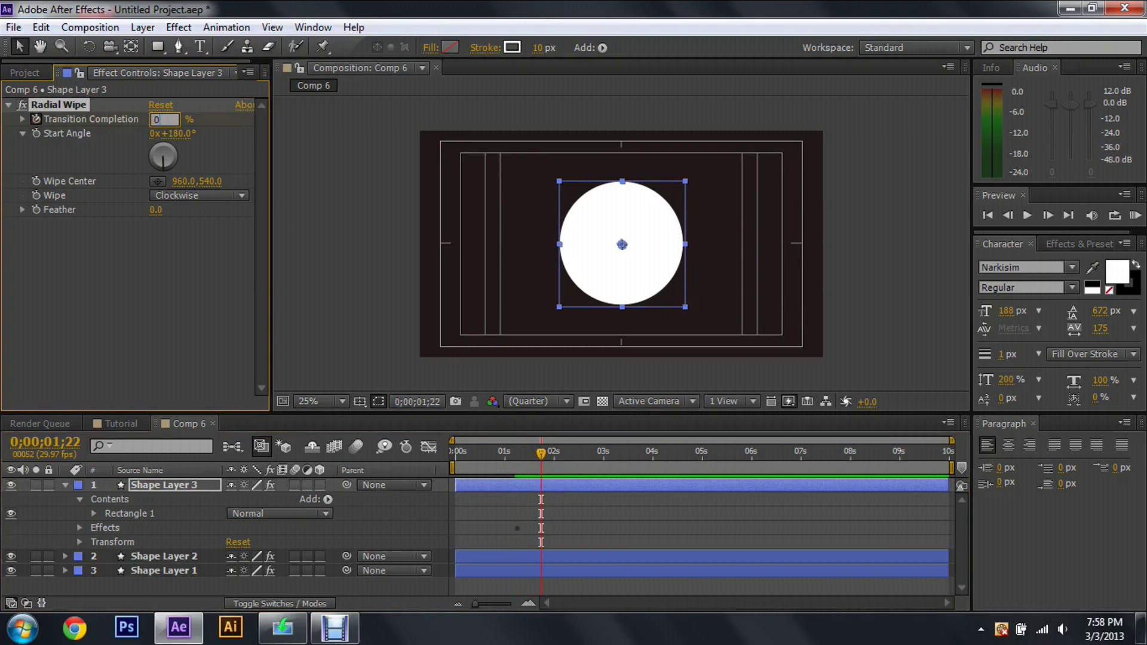
{"action": "left_click", "coordinate": [1135, 216]}
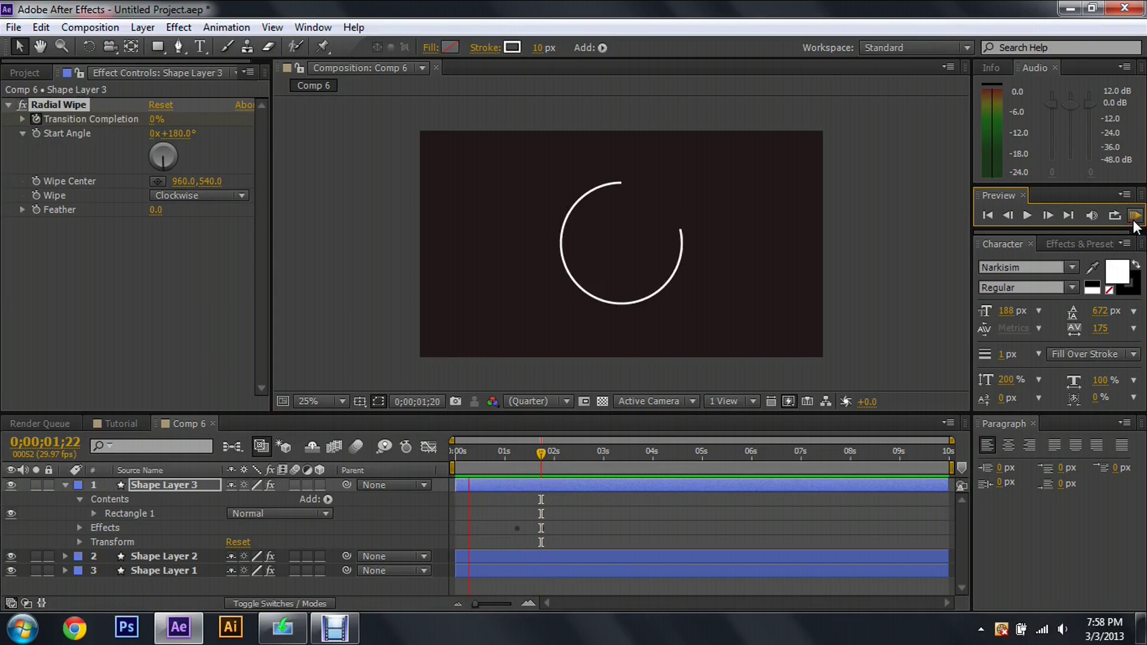
{"action": "left_click", "coordinate": [166, 346]}
- Fade out all three shape layers with Opacity keyframes of 100% at 0;00;01;22 and 0% at 0;00;02;02, and preview the fade
{"action": "left_click", "coordinate": [65, 485]}
{"action": "left_click", "coordinate": [160, 485]}
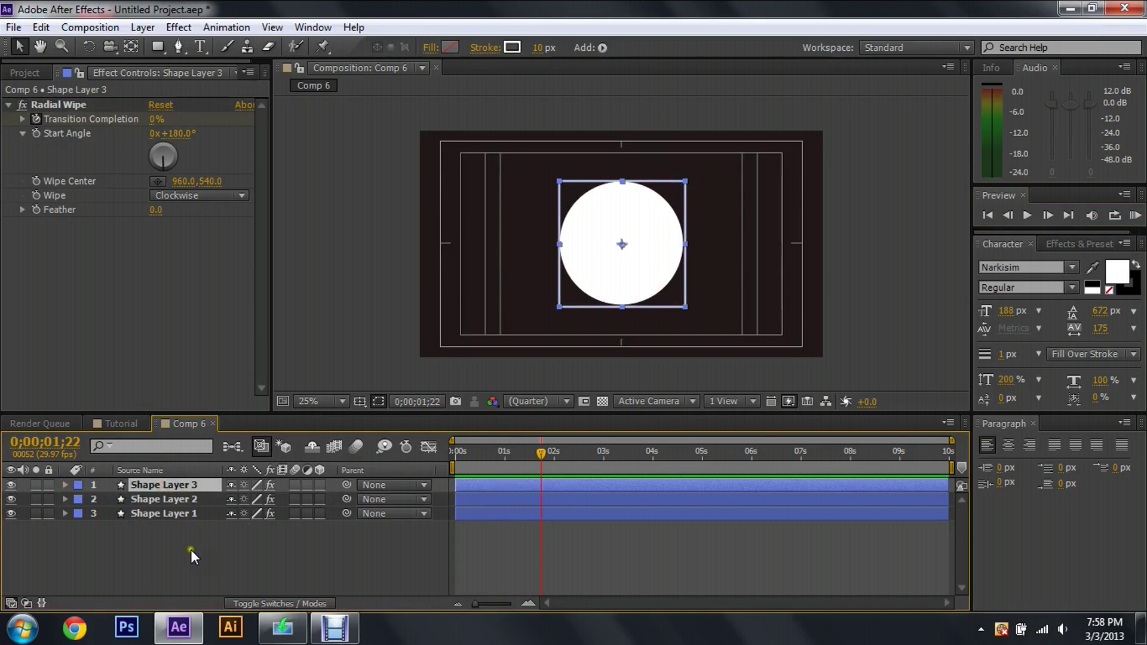
{"action": "left_click", "coordinate": [176, 512], "text": "shift"}
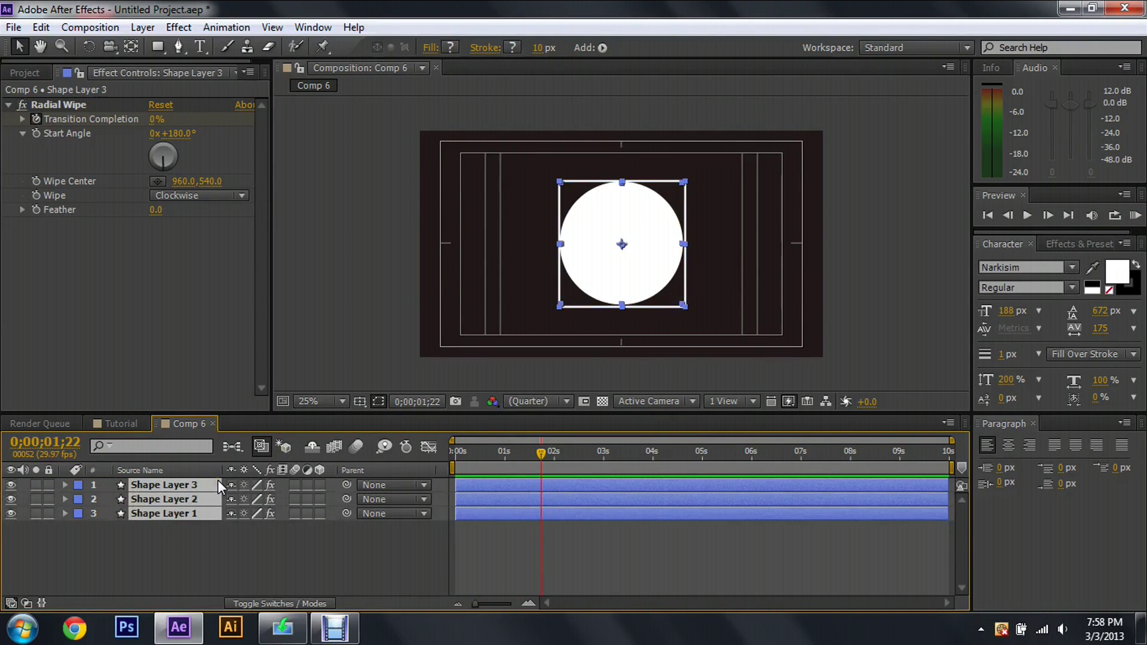
{"action": "key", "text": "t"}
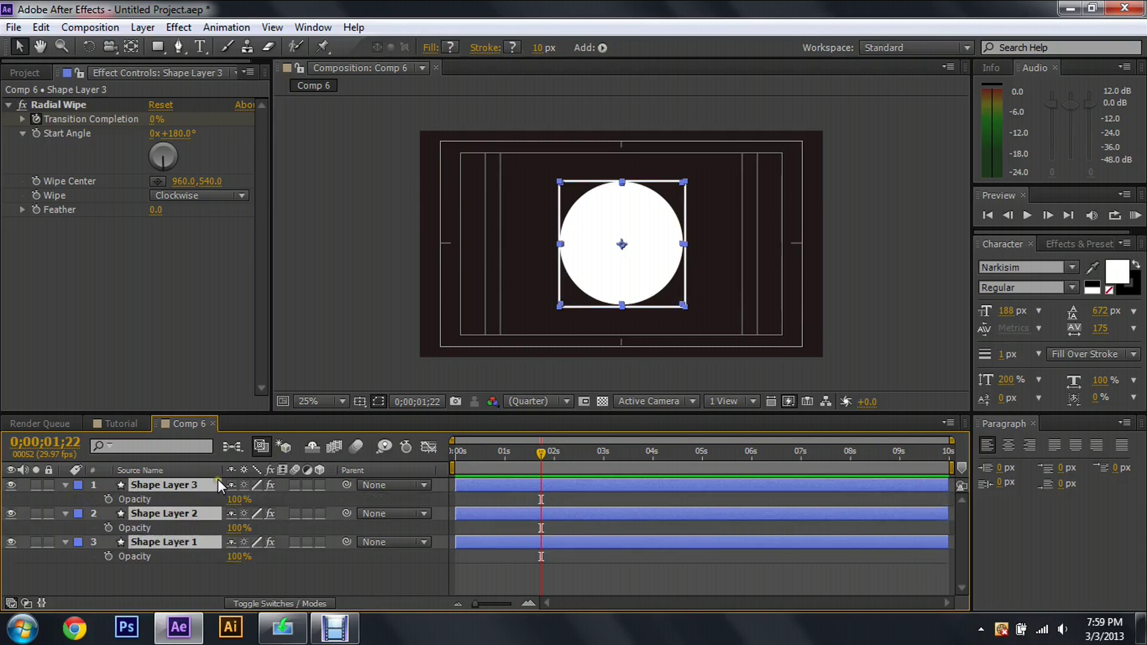
{"action": "left_click", "coordinate": [107, 500]}
{"action": "left_click_drag", "start_coordinate": [543, 453], "coordinate": [558, 450]}
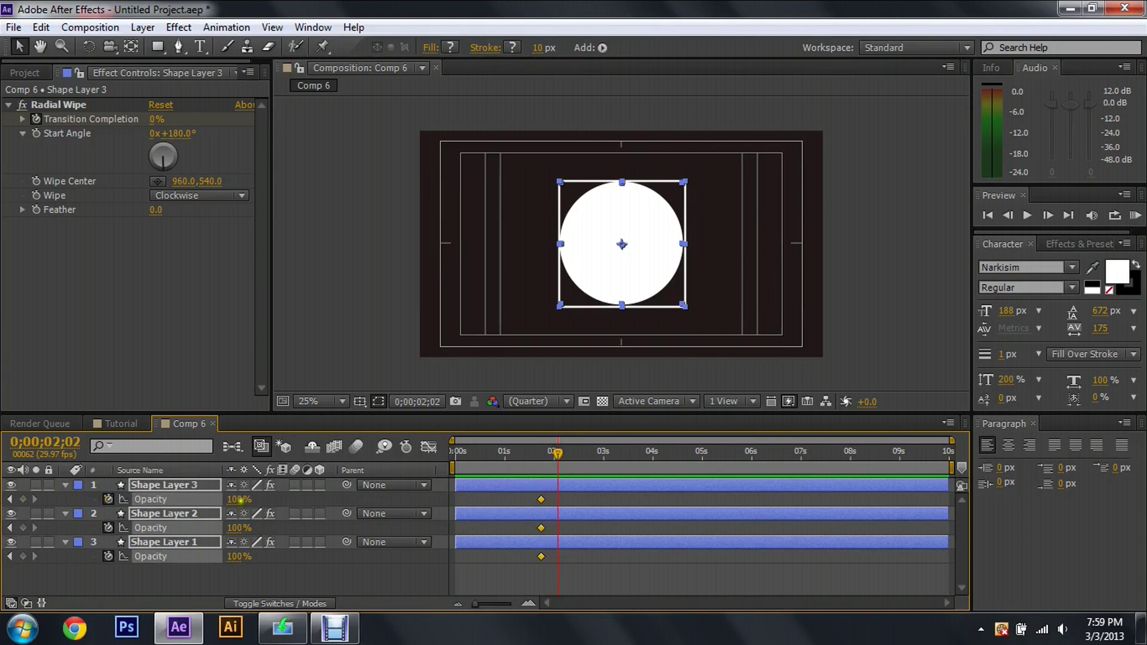
{"action": "left_click_drag", "start_coordinate": [238, 499], "coordinate": [120, 499]}
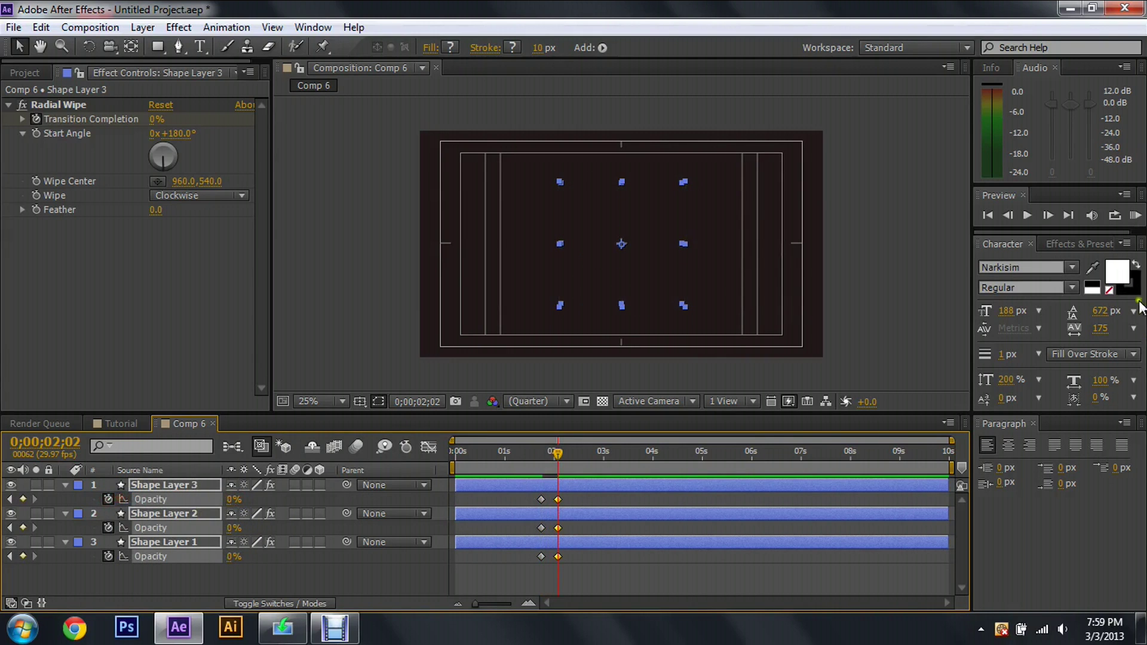
{"action": "left_click", "coordinate": [1135, 216]}
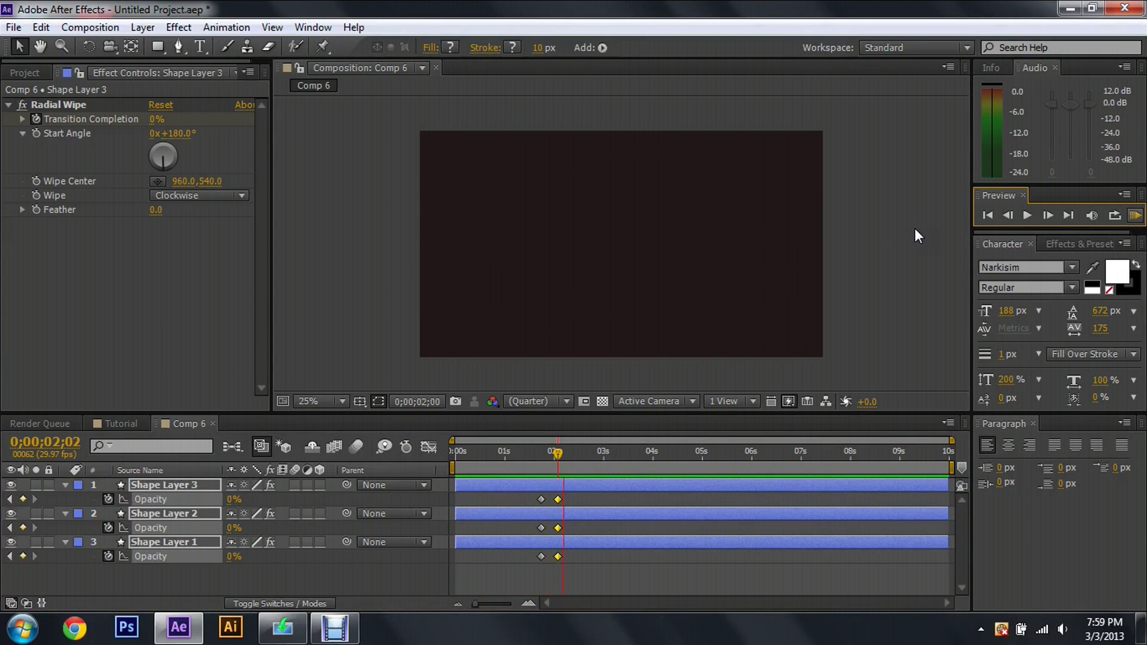
- Move the playhead to 0;00;02;09, deselect the layers and collapse the properties of all three shape layers
{"action": "mouse_move", "coordinate": [554, 461]}
{"action": "left_mouse_down"}
{"action": "mouse_move", "coordinate": [577, 450]}
{"action": "mouse_move", "coordinate": [568, 453]}
{"action": "left_mouse_up"}
{"action": "left_click", "coordinate": [152, 579]}
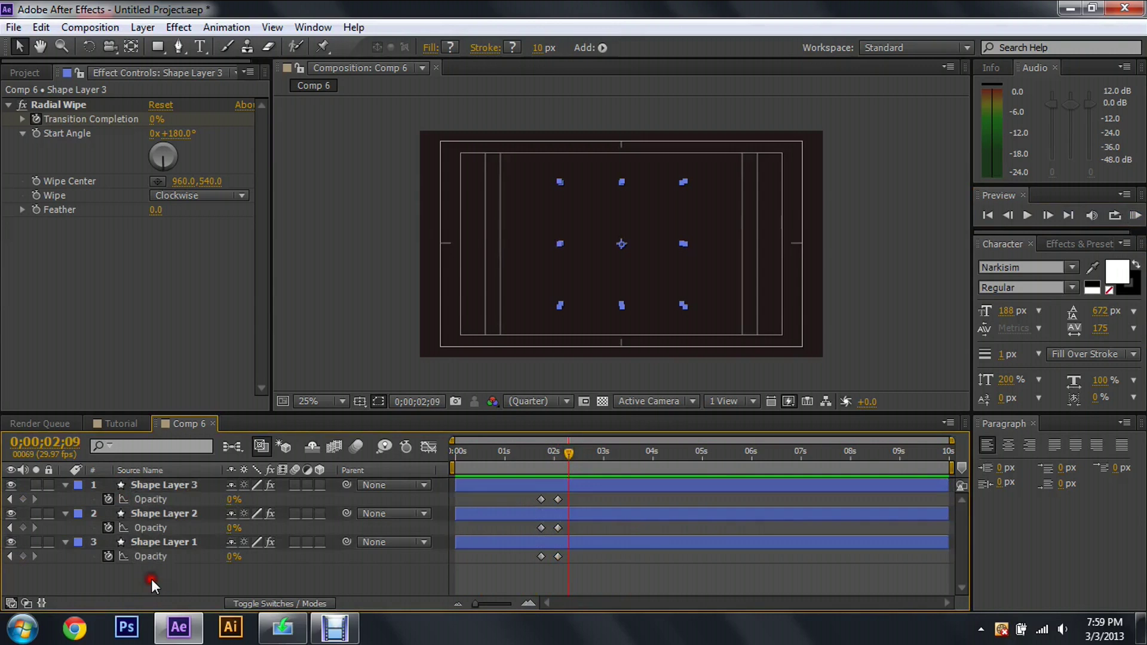
{"action": "left_click", "coordinate": [65, 542]}
{"action": "left_click", "coordinate": [65, 514]}
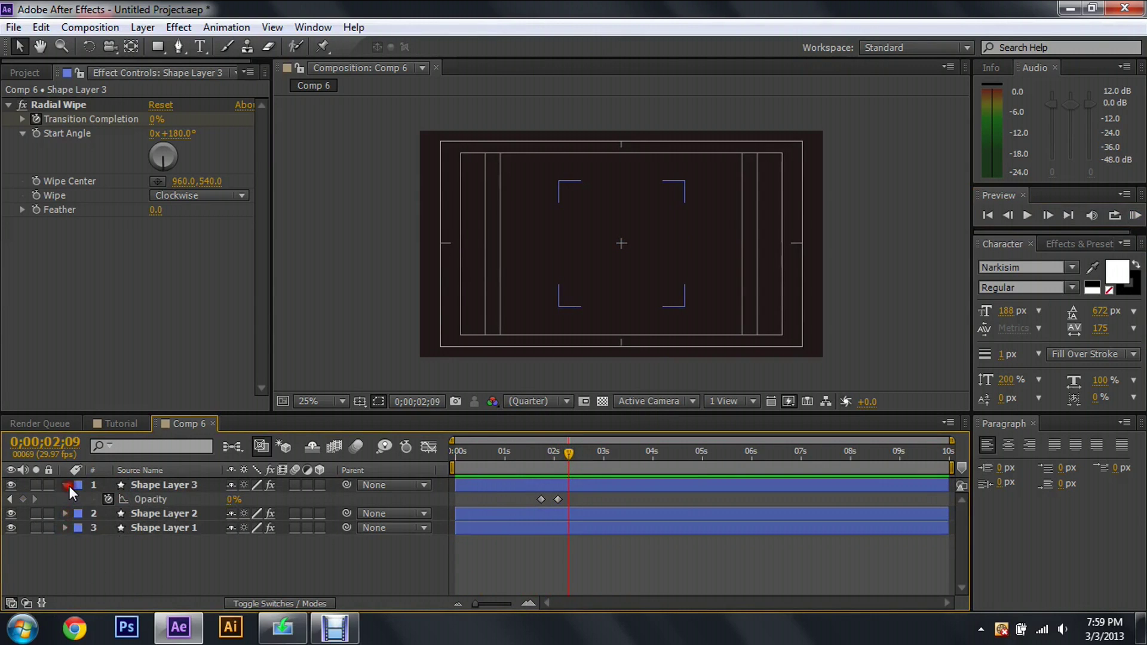
{"action": "left_click", "coordinate": [66, 485]}
- Create a paragraph text box spanning the middle of the composition
{"action": "left_click", "coordinate": [199, 43]}
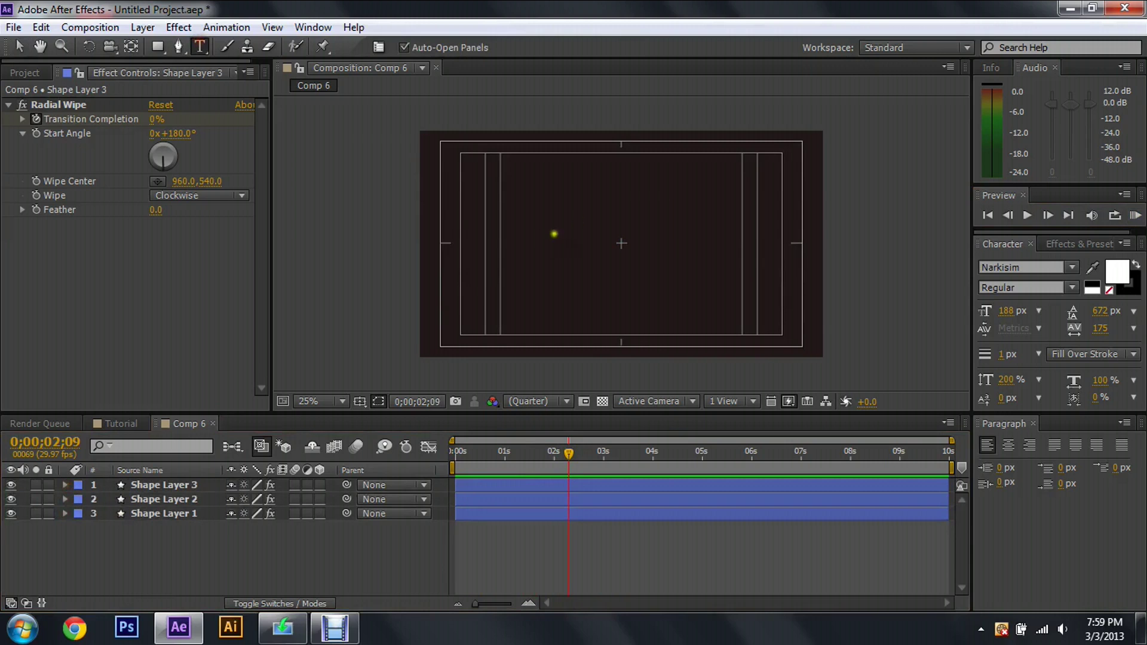
{"action": "left_click_drag", "start_coordinate": [486, 215], "coordinate": [740, 295]}
{"action": "left_click", "coordinate": [622, 272]}
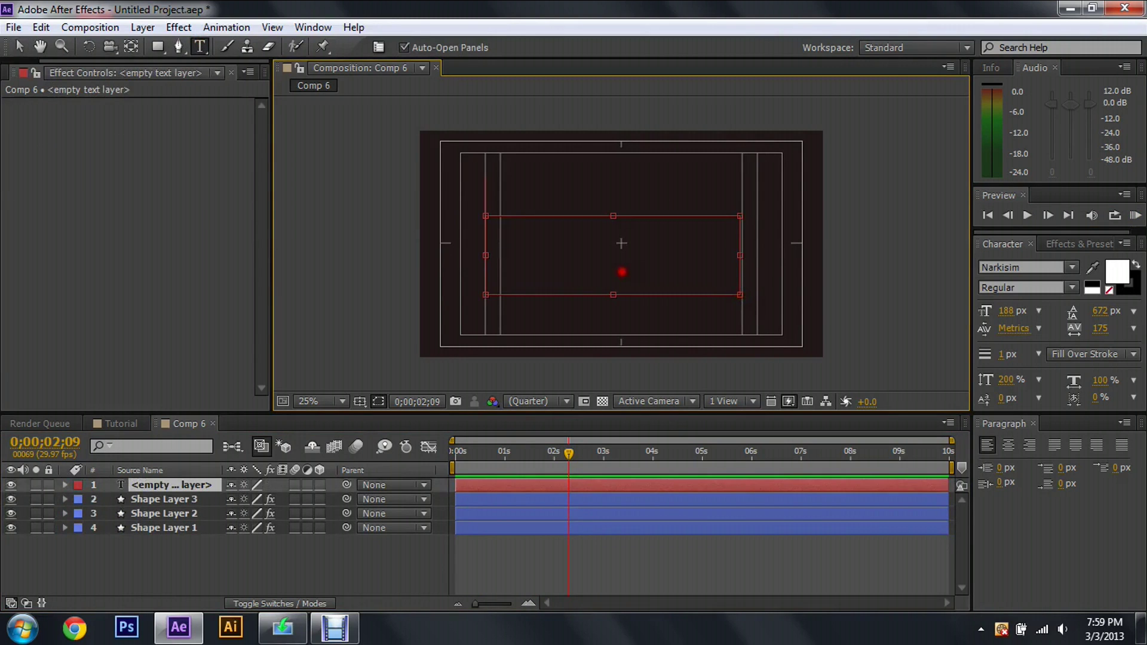
{"action": "type", "text": "Name"}
{"action": "key", "text": "BackSpace"}
{"action": "key", "text": "BackSpace"}
{"action": "key", "text": "BackSpace"}
{"action": "key", "text": "BackSpace"}
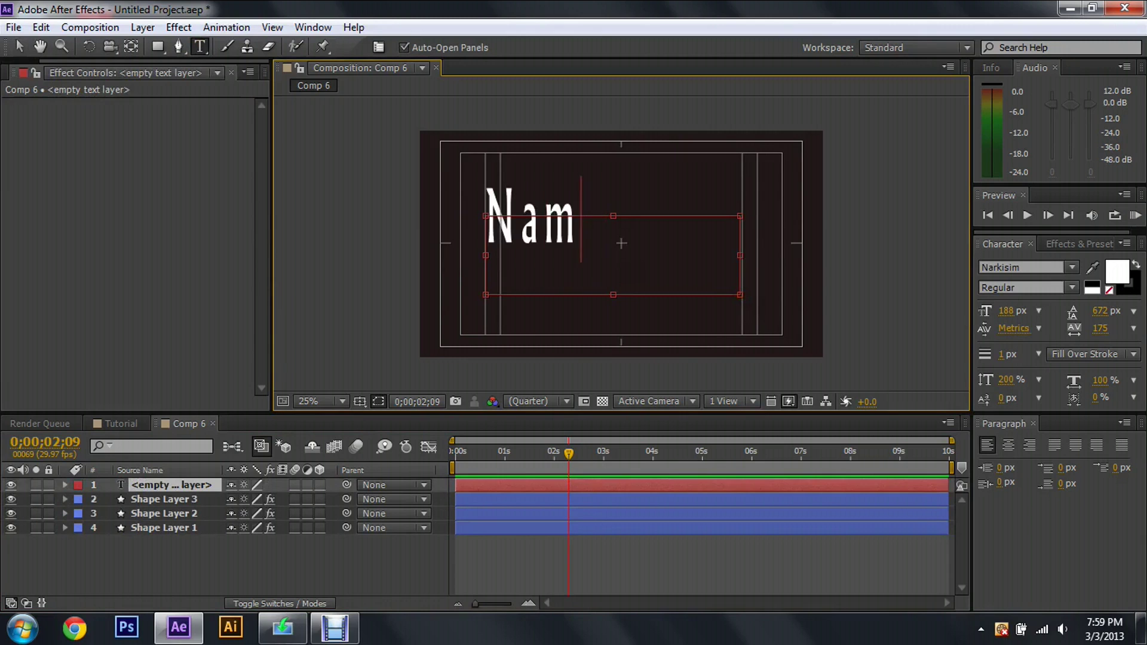
- Enter "Text" in the text box and set its fill color to dark red
{"action": "type", "text": "Texty"}
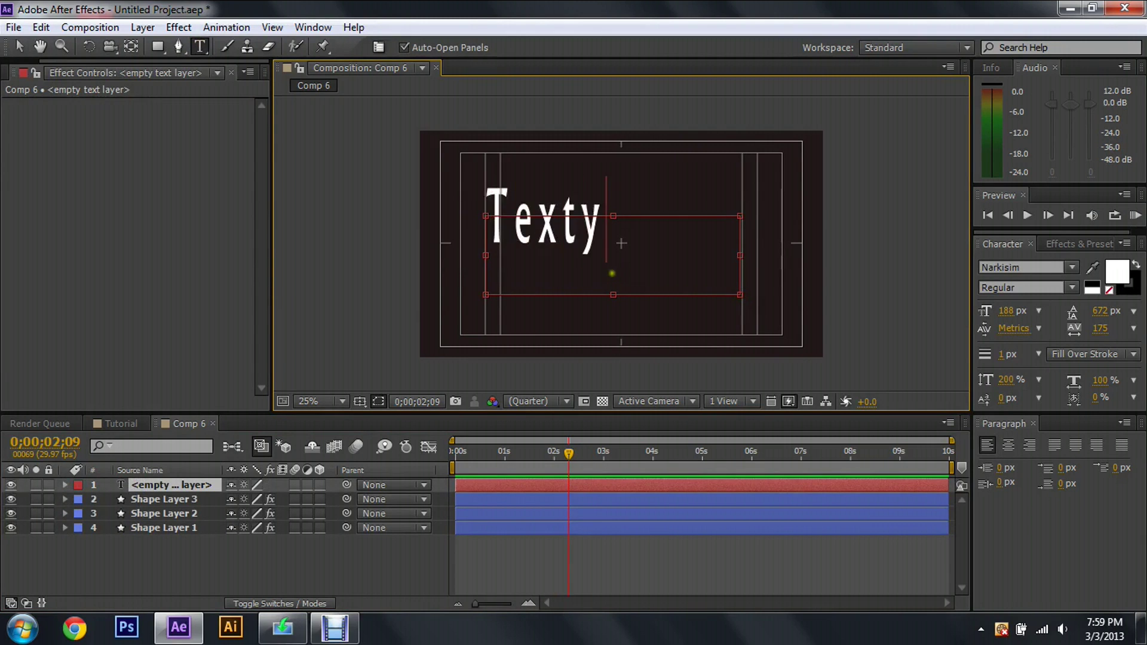
{"action": "key", "text": "BackSpace"}
{"action": "double_click", "coordinate": [566, 252]}
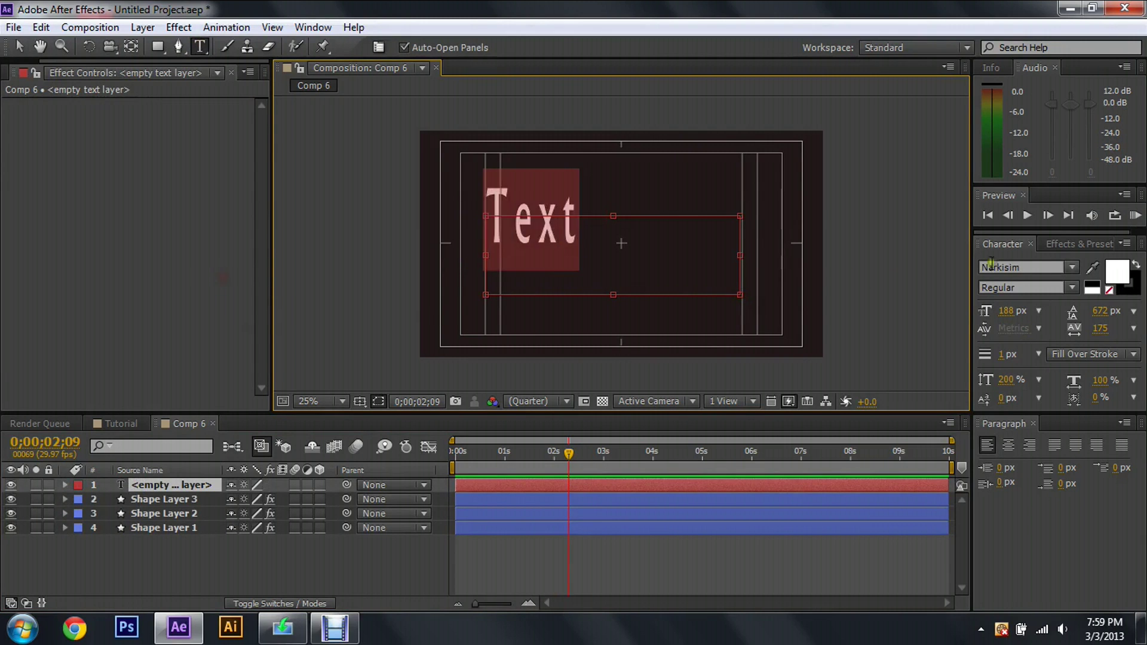
{"action": "left_click", "coordinate": [1117, 272]}
{"action": "left_click_drag", "start_coordinate": [566, 330], "coordinate": [567, 316]}
{"action": "left_click", "coordinate": [741, 211]}
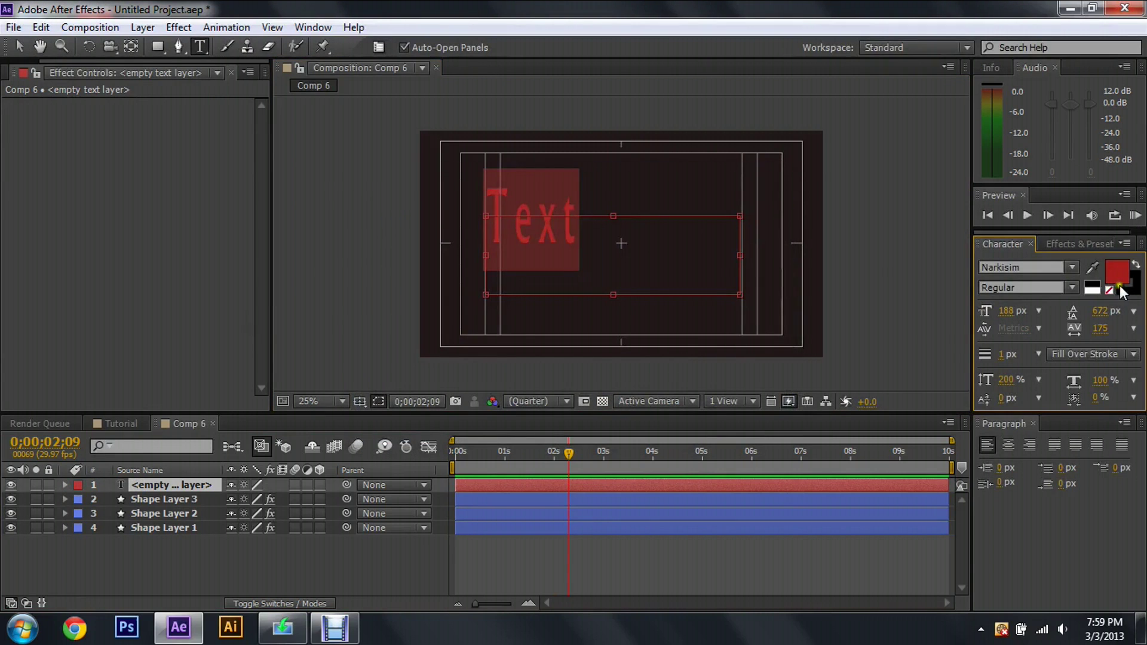
- Change the font of the text to OCR A Std
{"action": "left_click", "coordinate": [1074, 272]}
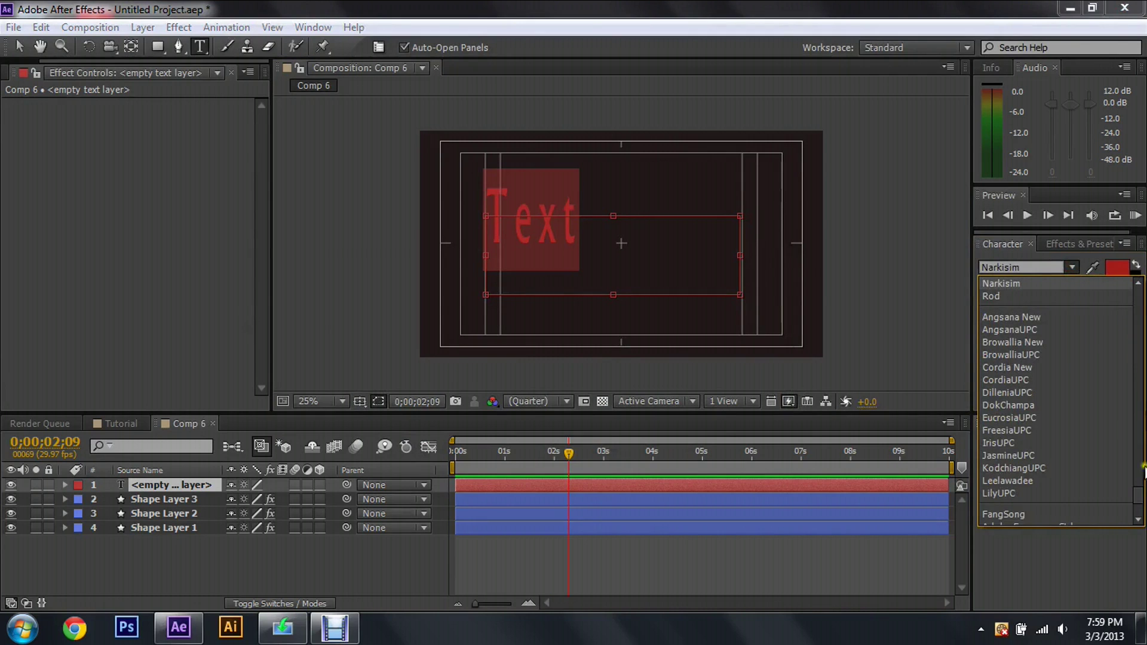
{"action": "left_click_drag", "start_coordinate": [1141, 495], "coordinate": [1137, 394]}
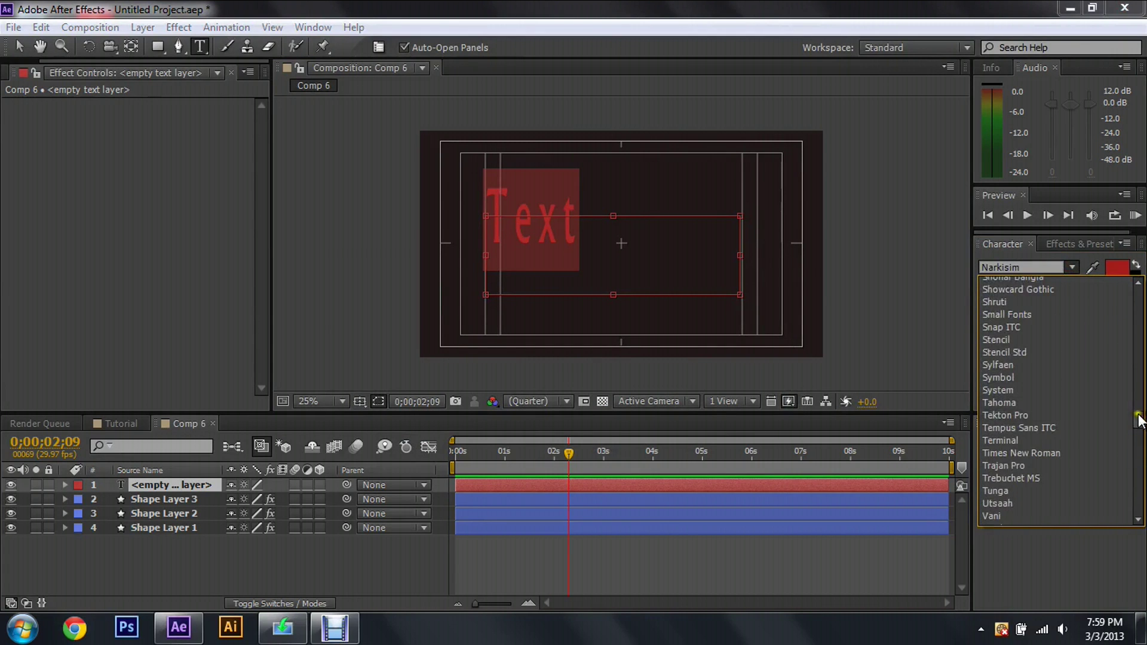
{"action": "left_click", "coordinate": [1031, 357]}
{"action": "left_click", "coordinate": [1067, 267]}
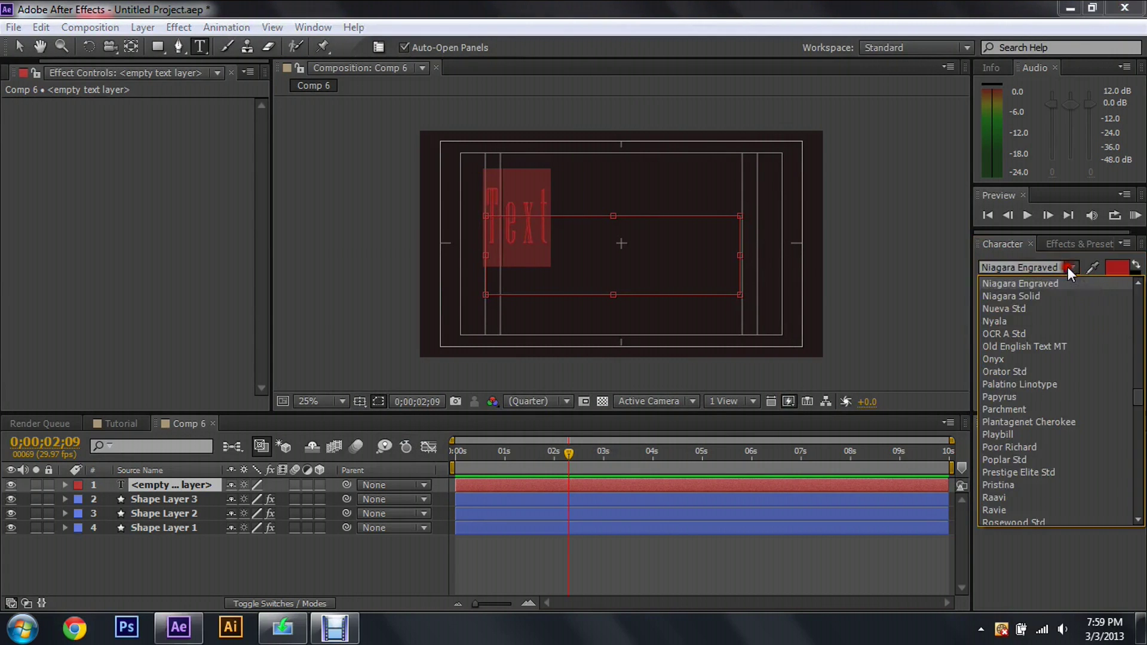
{"action": "left_click", "coordinate": [1043, 333]}
- Move the text layer to the center of the composition and keep it selected
{"action": "left_click", "coordinate": [18, 46]}
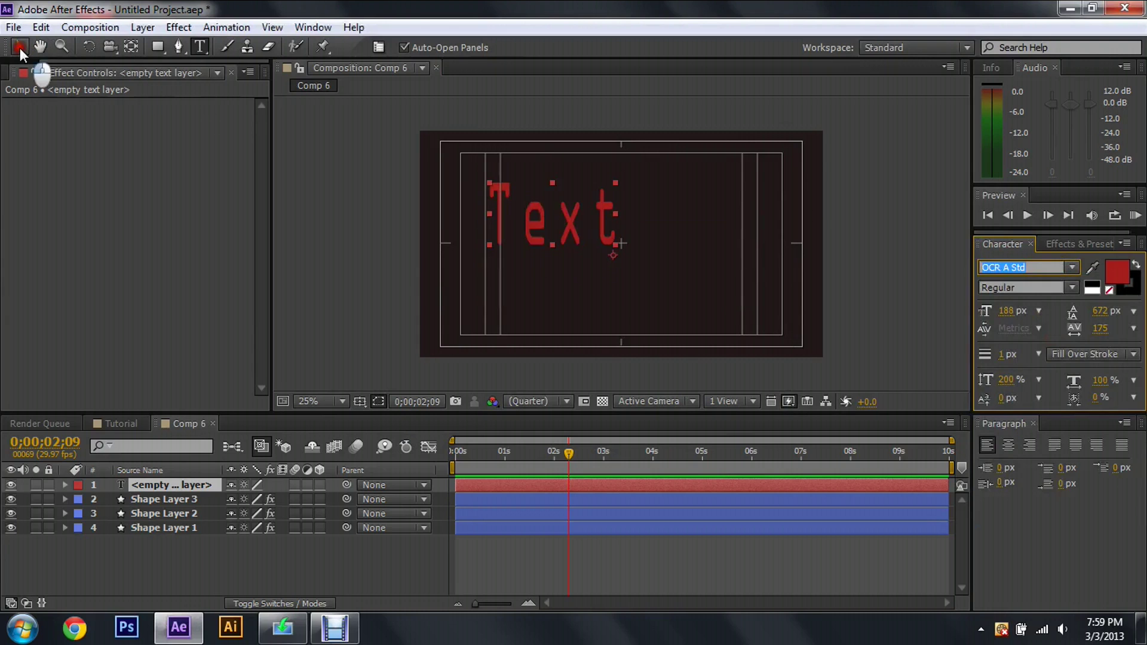
{"action": "left_click_drag", "start_coordinate": [586, 231], "coordinate": [648, 250]}
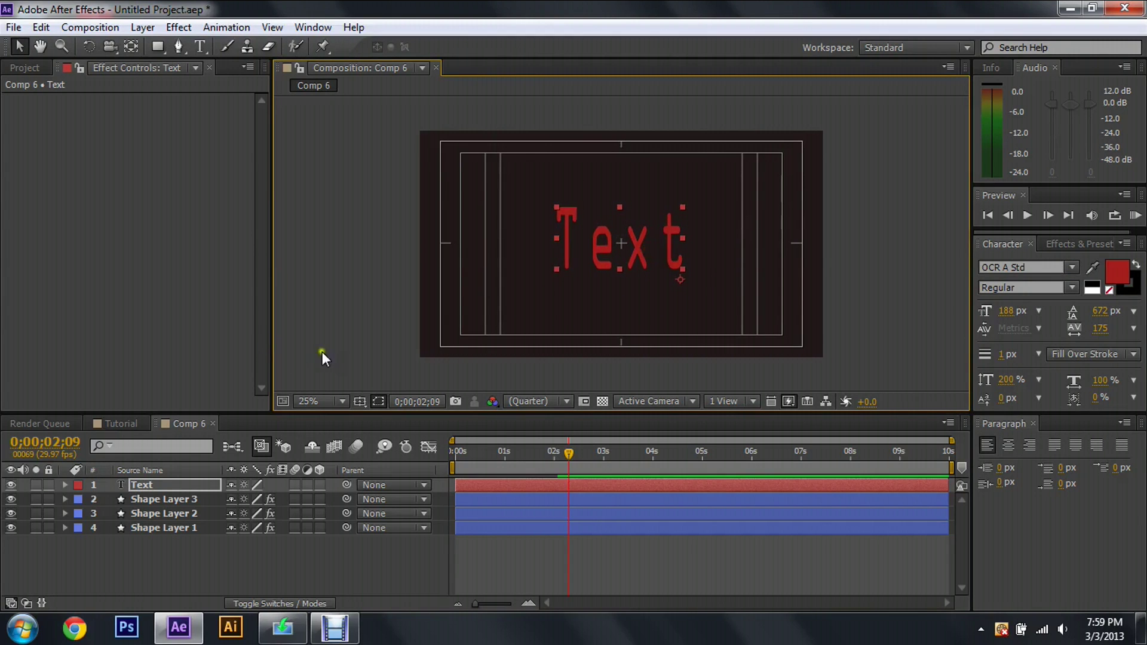
{"action": "left_click", "coordinate": [193, 487]}
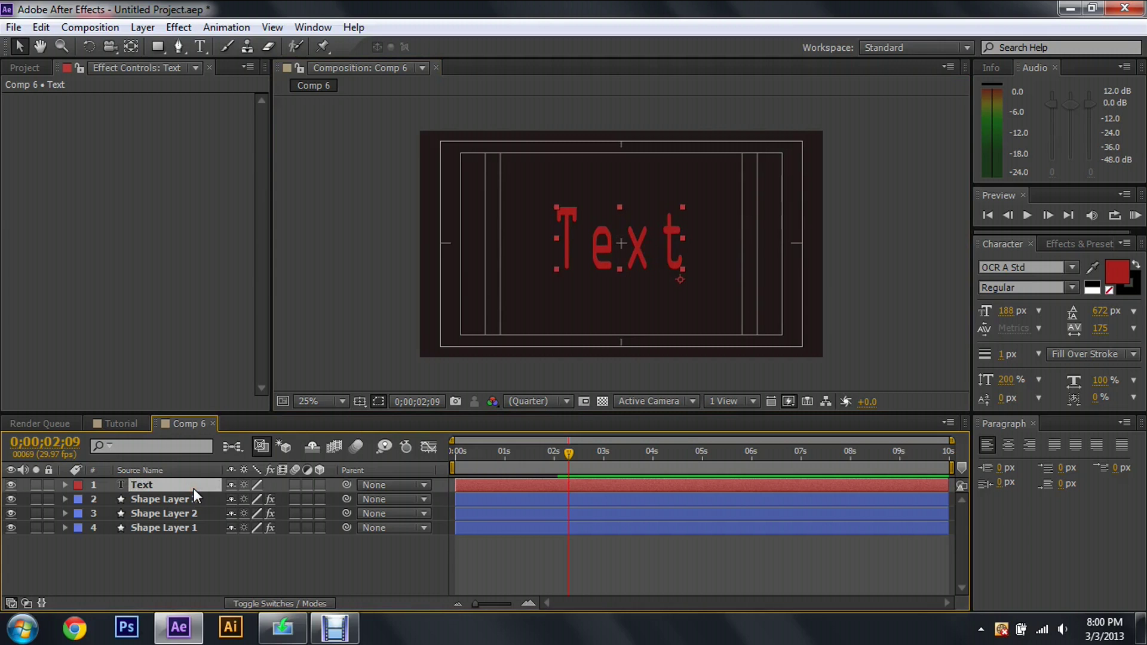
- Preview the reference animation in the Tutorial composition and return to Comp 6
{"action": "left_click", "coordinate": [109, 425]}
{"action": "left_click", "coordinate": [1136, 215]}
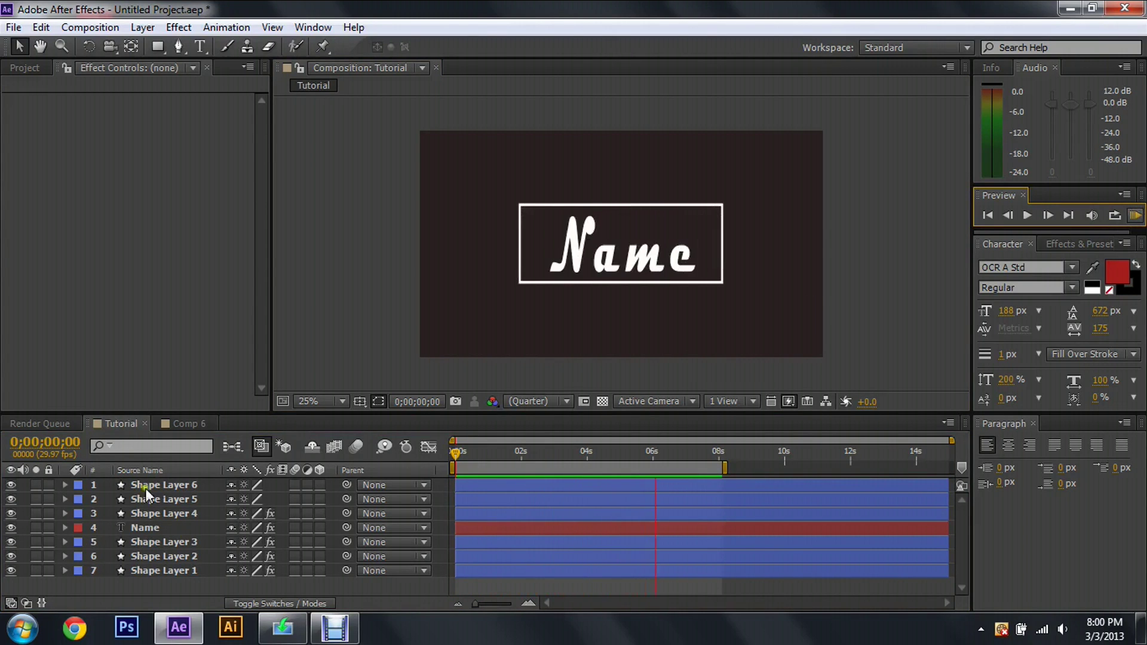
{"action": "left_click", "coordinate": [194, 424]}
{"action": "left_click", "coordinate": [195, 424]}
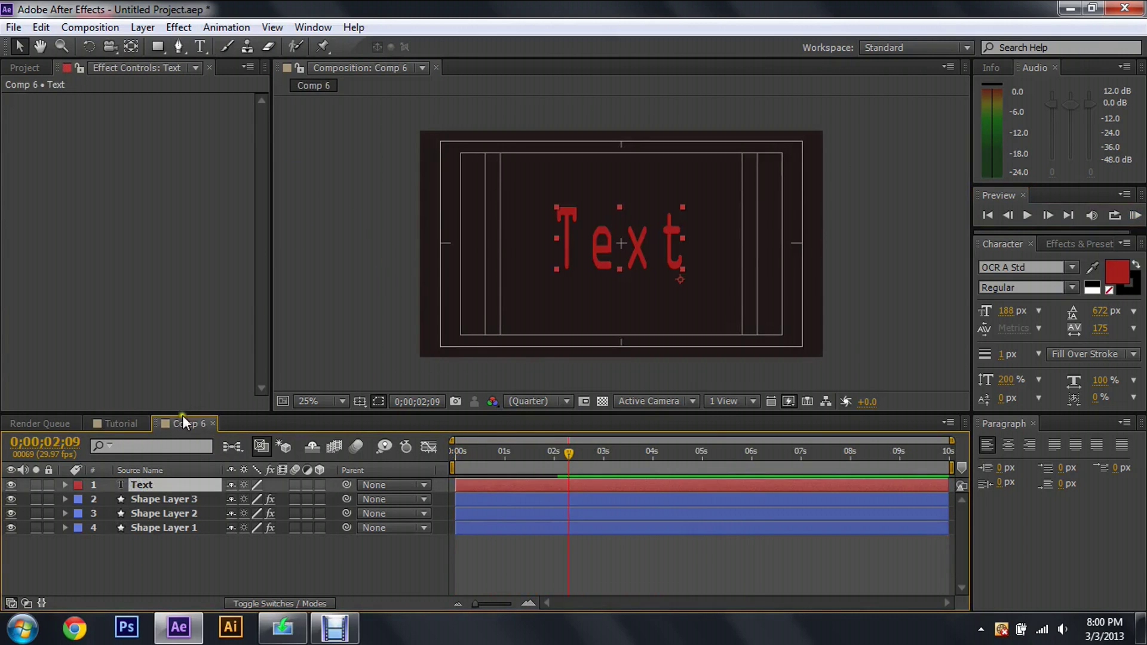
- Draw an unfilled rectangle with a white 10 px stroke around the text on a new shape layer
{"action": "left_click", "coordinate": [133, 550]}
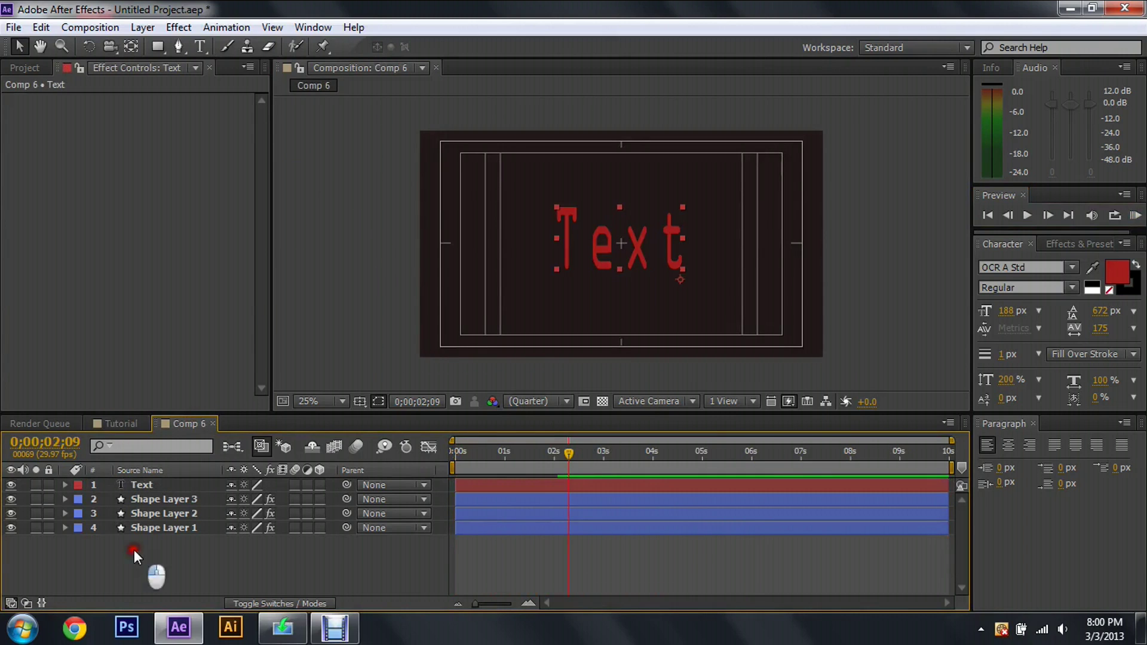
{"action": "left_click", "coordinate": [157, 46]}
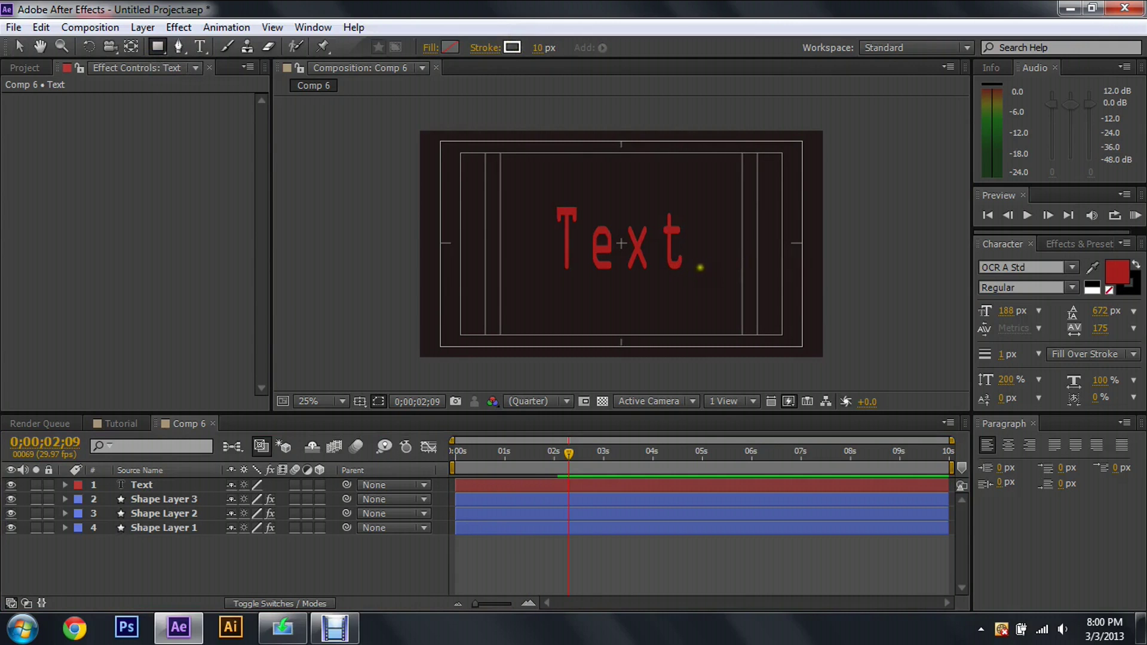
{"action": "mouse_move", "coordinate": [701, 275]}
{"action": "left_mouse_down"}
{"action": "mouse_move", "coordinate": [696, 197]}
{"action": "mouse_move", "coordinate": [535, 194]}
{"action": "left_mouse_up"}
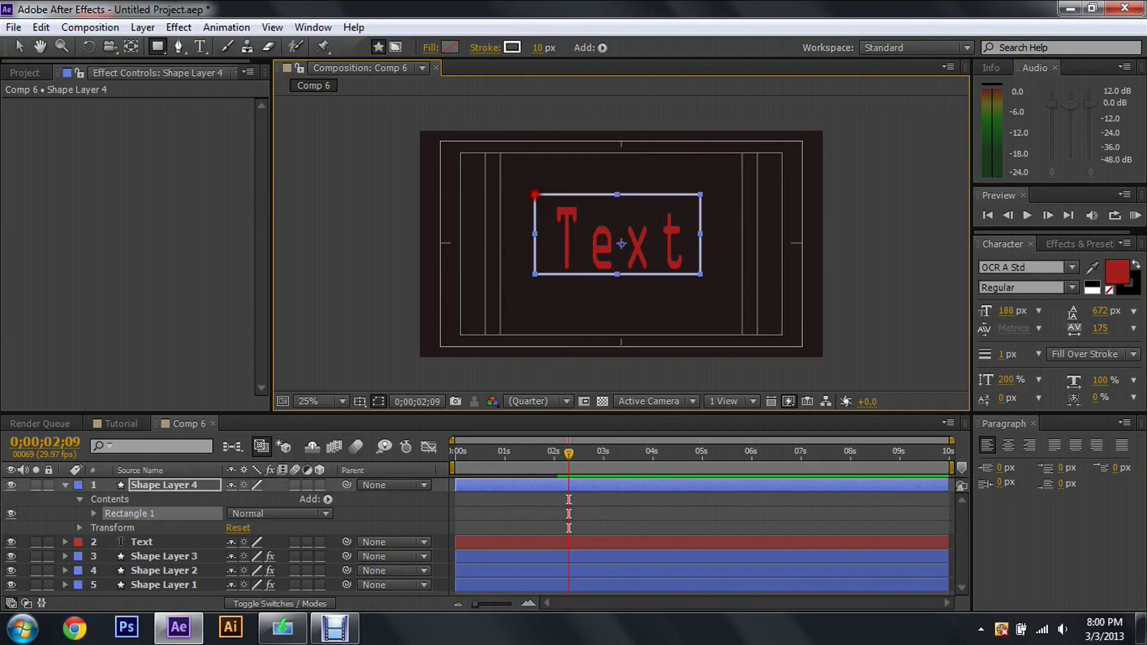
{"action": "left_click_drag", "start_coordinate": [535, 195], "coordinate": [537, 195]}
{"action": "left_click", "coordinate": [23, 48]}
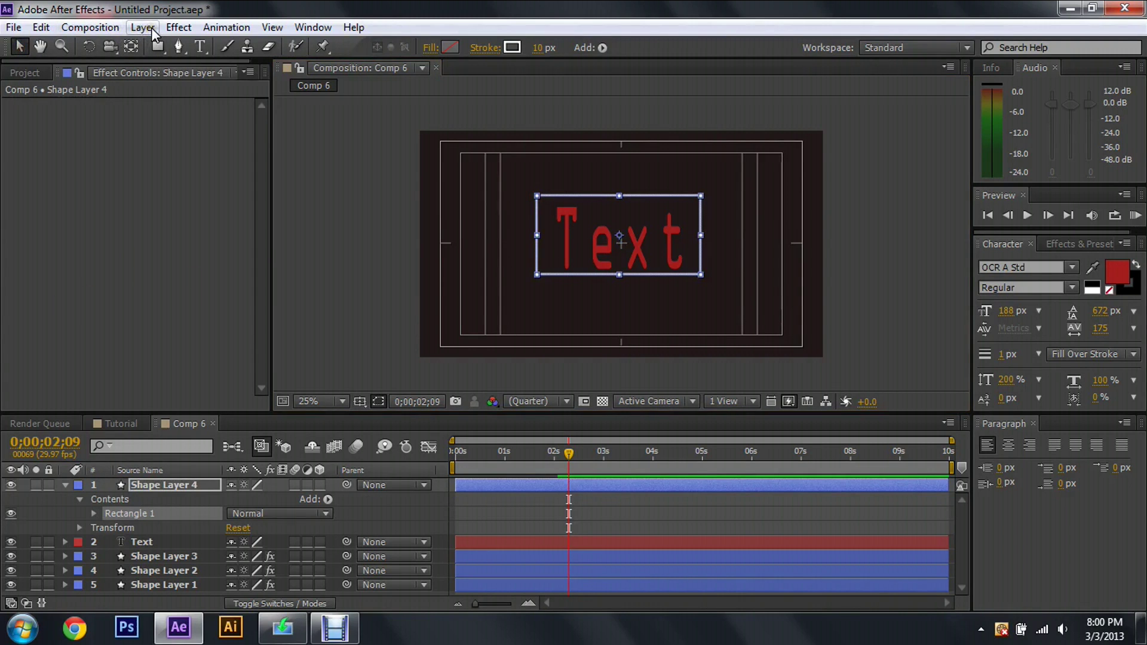
- Apply the CC Jaws transition effect to the rectangle's shape layer
{"action": "left_click", "coordinate": [206, 485]}
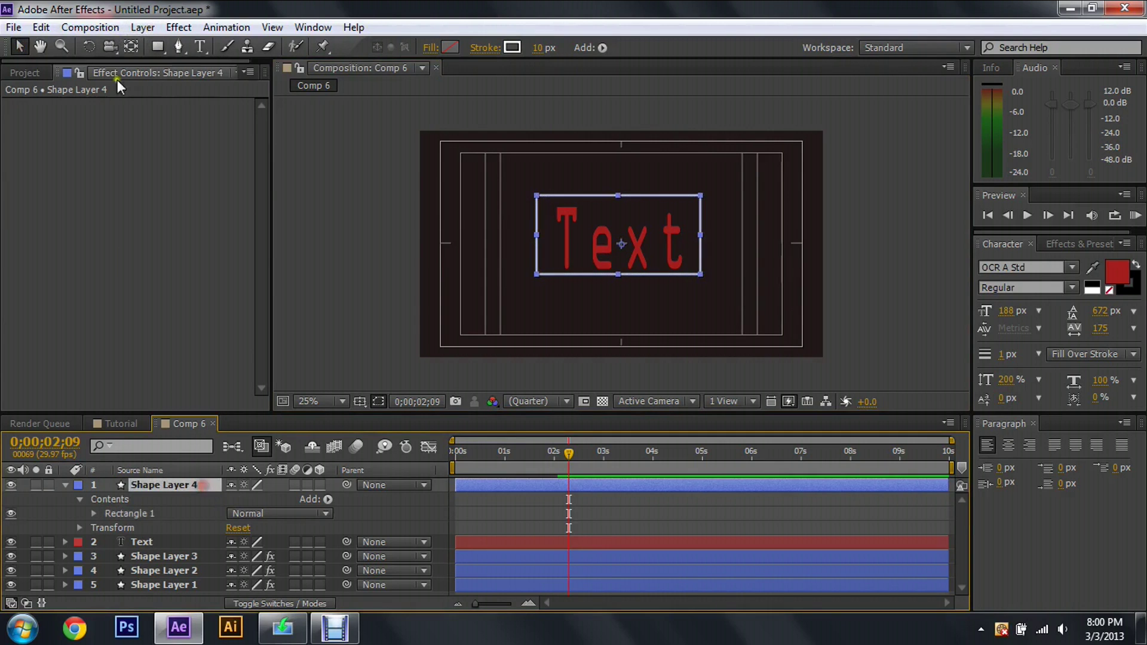
{"action": "left_click", "coordinate": [144, 27]}
{"action": "mouse_move", "coordinate": [178, 27]}
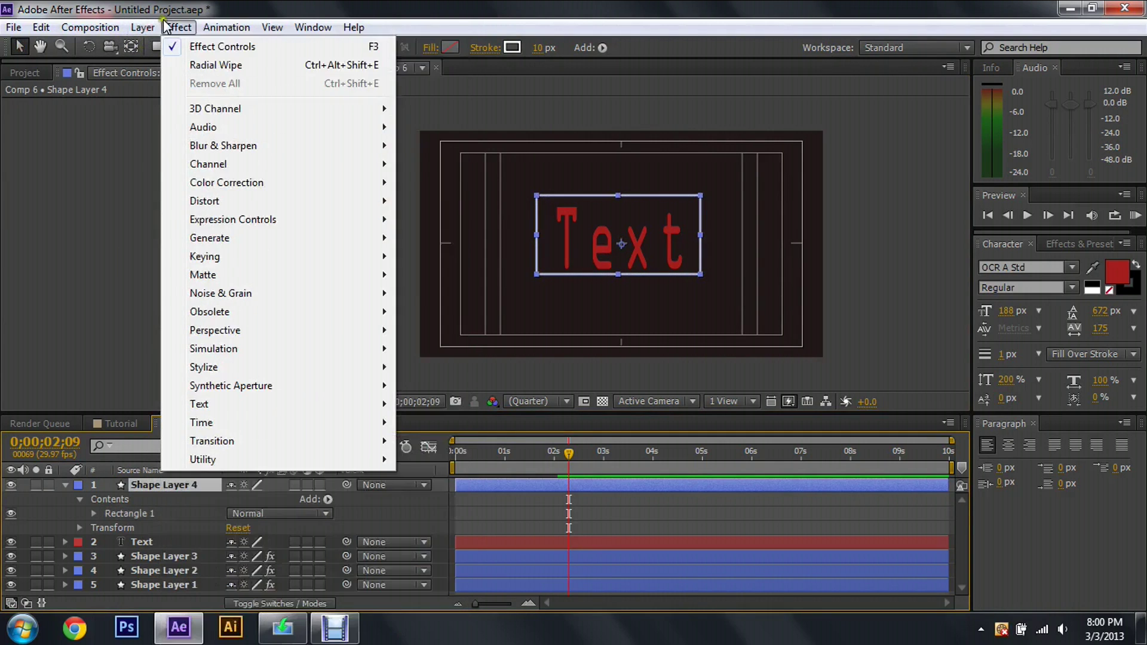
{"action": "mouse_move", "coordinate": [252, 443]}
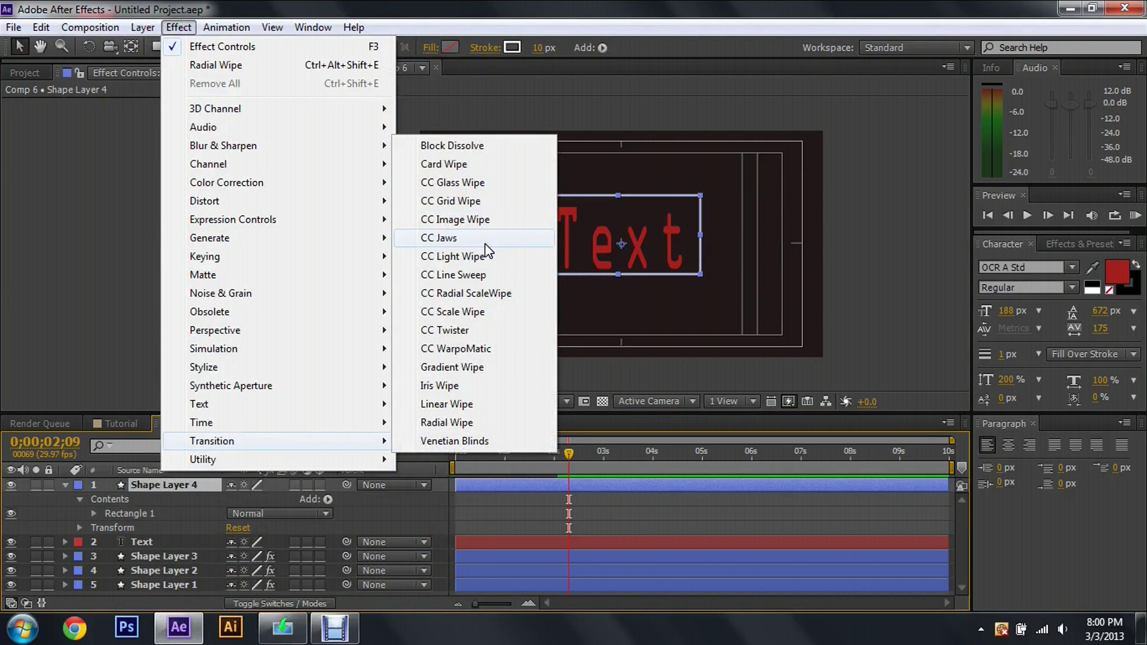
{"action": "left_click", "coordinate": [454, 238]}
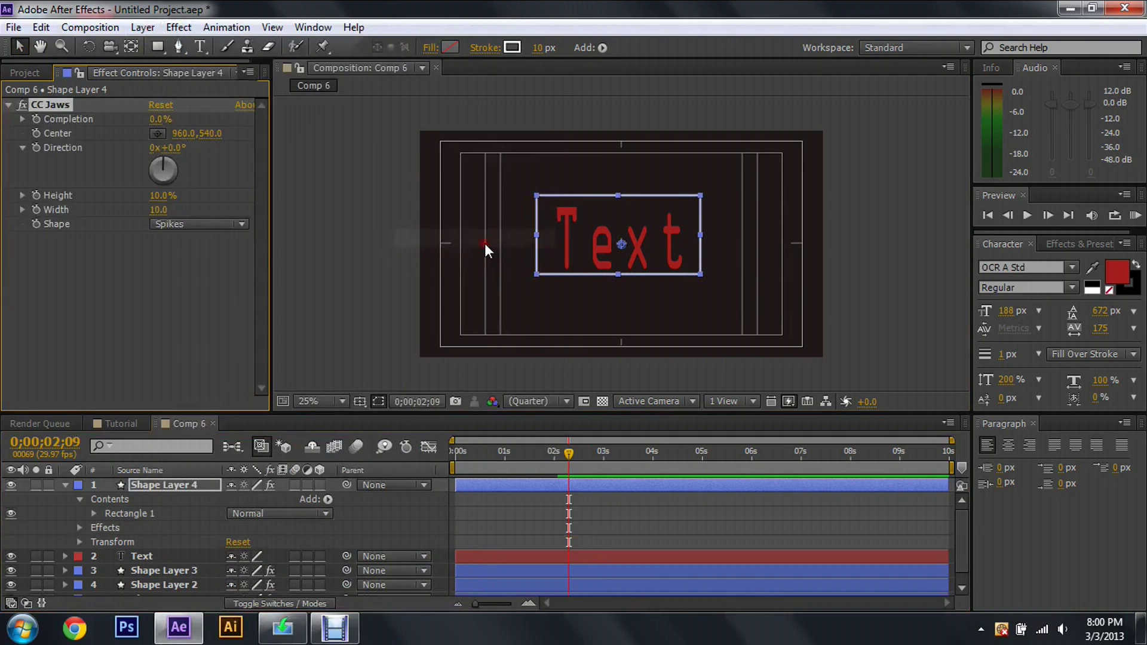
- Keyframe the rectangle's CC Jaws Completion at 100% at 0;00;02;09
{"action": "left_click", "coordinate": [153, 119]}
{"action": "left_click_drag", "start_coordinate": [152, 119], "coordinate": [185, 119]}
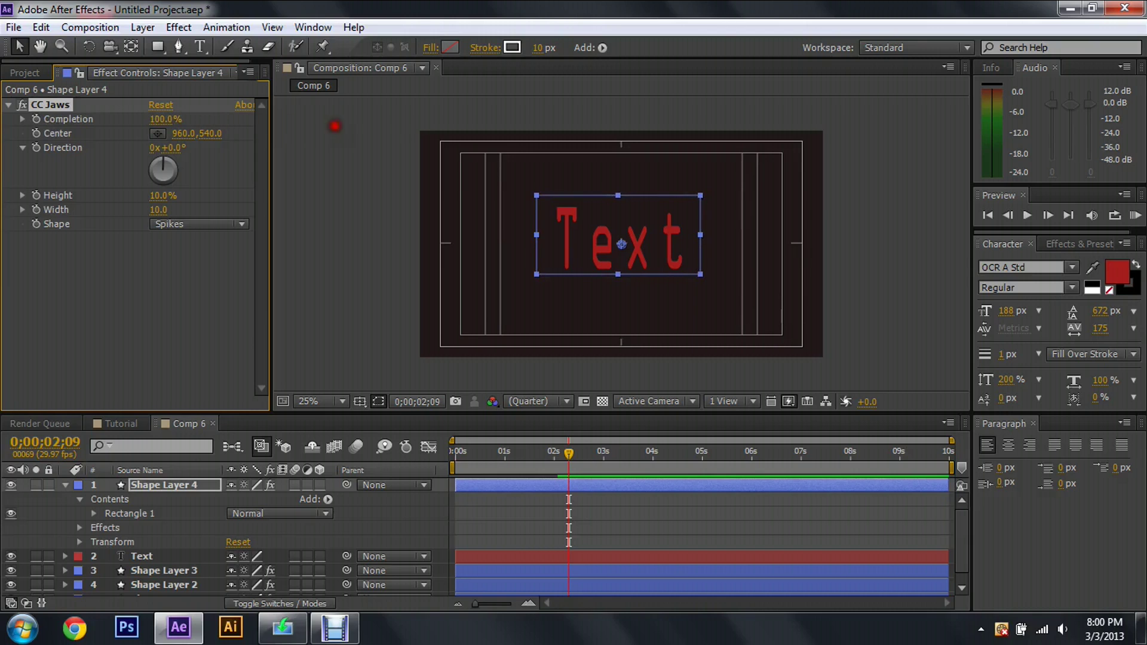
{"action": "left_click", "coordinate": [36, 119]}
- Keyframe the rectangle's CC Jaws Completion at 0% at 0;00;02;25, and move the playhead to 0;00;03;01 with the layer collapsed
{"action": "left_click_drag", "start_coordinate": [571, 450], "coordinate": [595, 453]}
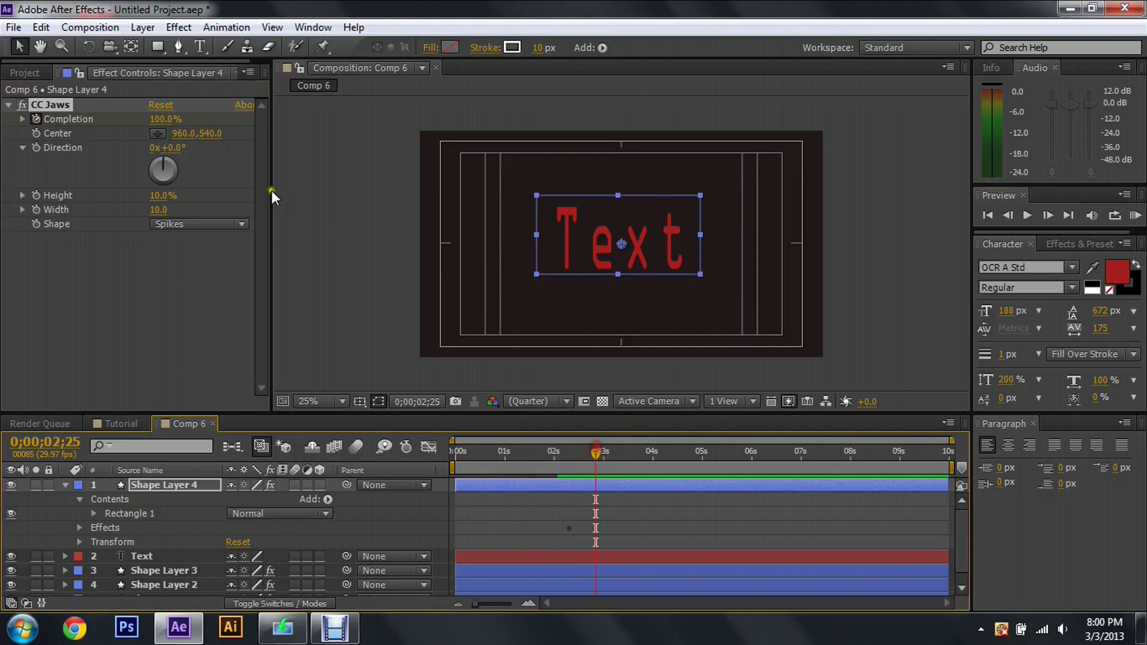
{"action": "left_click", "coordinate": [167, 119]}
{"action": "type", "text": "0"}
{"action": "key", "text": "Return"}
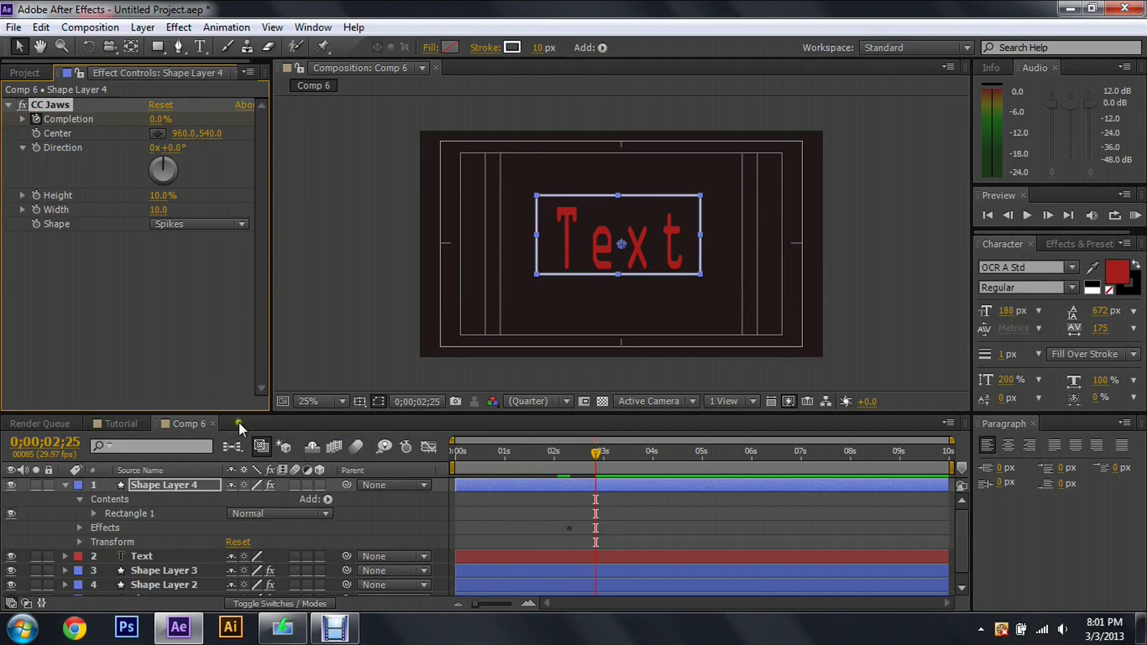
{"action": "mouse_move", "coordinate": [596, 459]}
{"action": "left_mouse_down"}
{"action": "mouse_move", "coordinate": [566, 453]}
{"action": "mouse_move", "coordinate": [604, 460]}
{"action": "left_mouse_up"}
{"action": "left_click", "coordinate": [67, 485]}
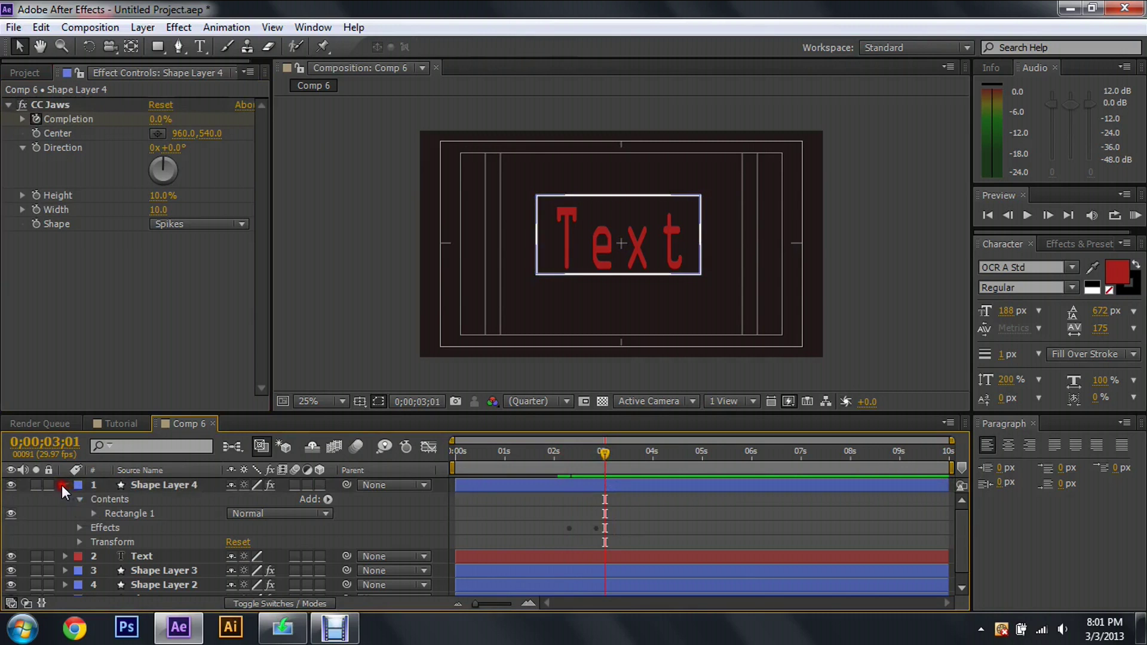
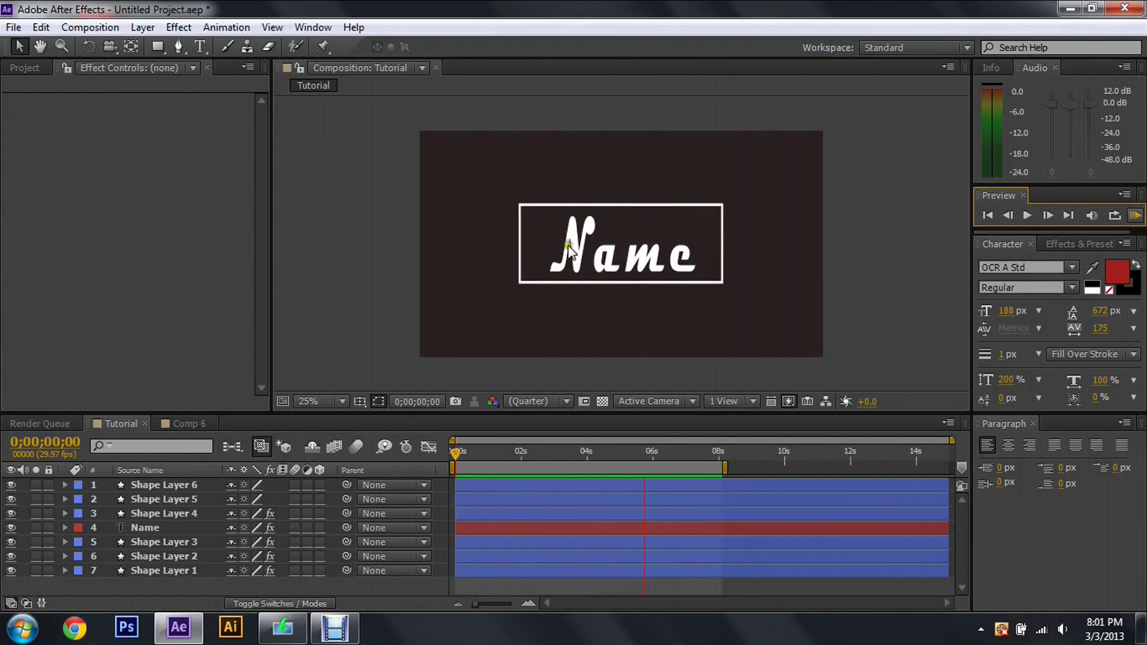
- Return to Comp 6 and draw a vertical line with the Pen tool inside the rectangle, just before the letter T
{"action": "left_click", "coordinate": [210, 423]}
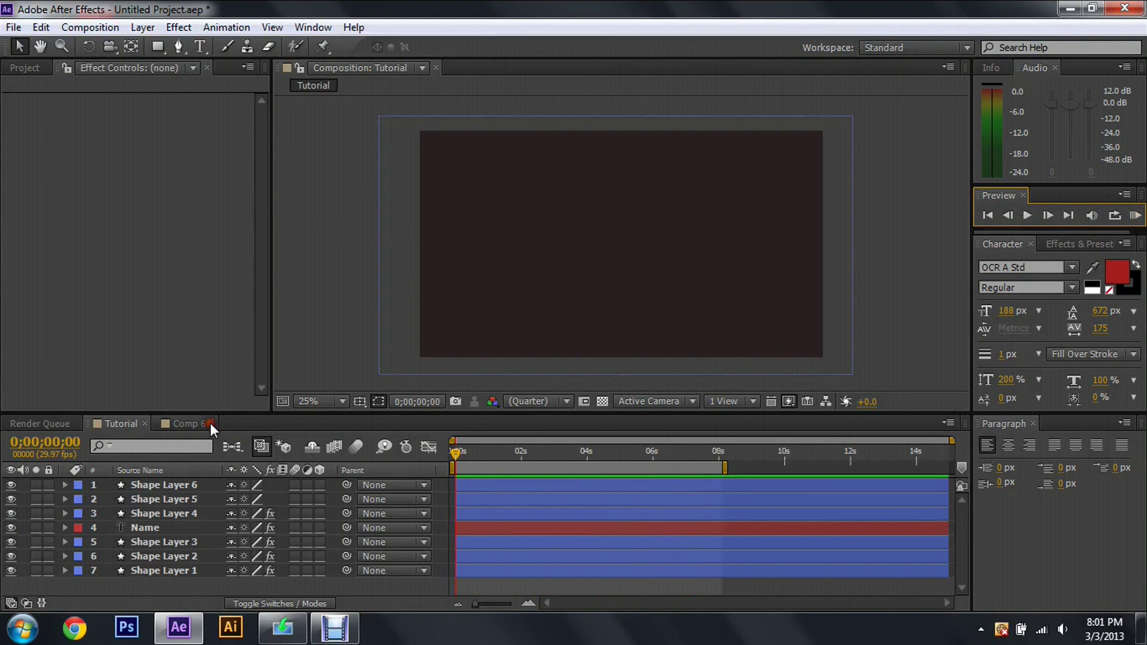
{"action": "left_click", "coordinate": [174, 44]}
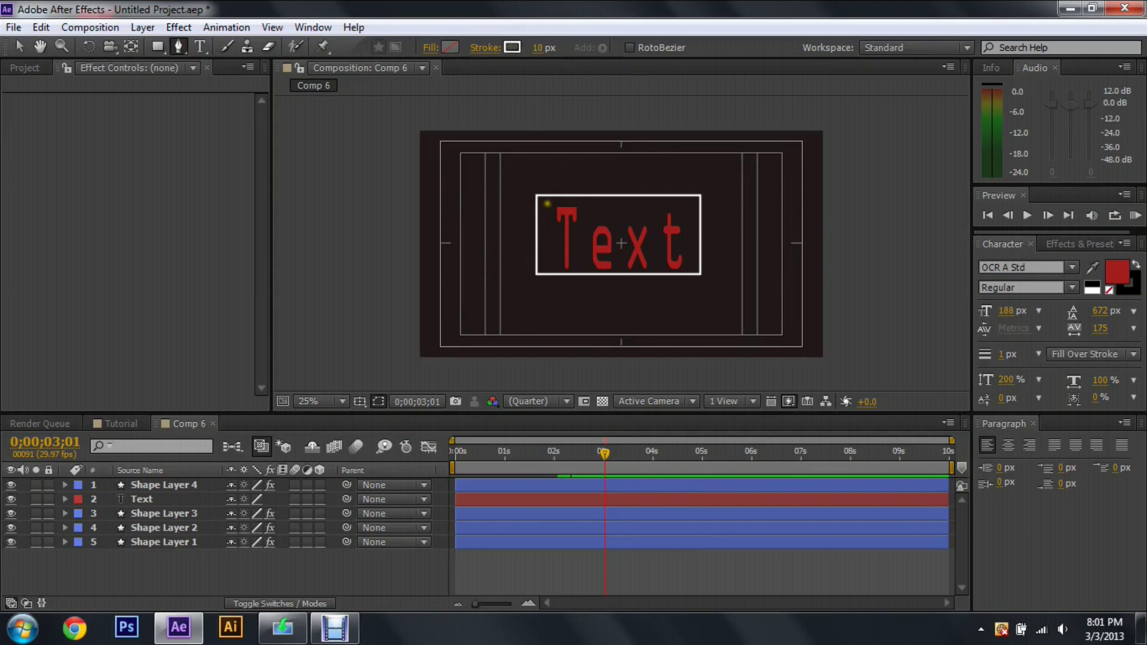
{"action": "left_click", "coordinate": [547, 201]}
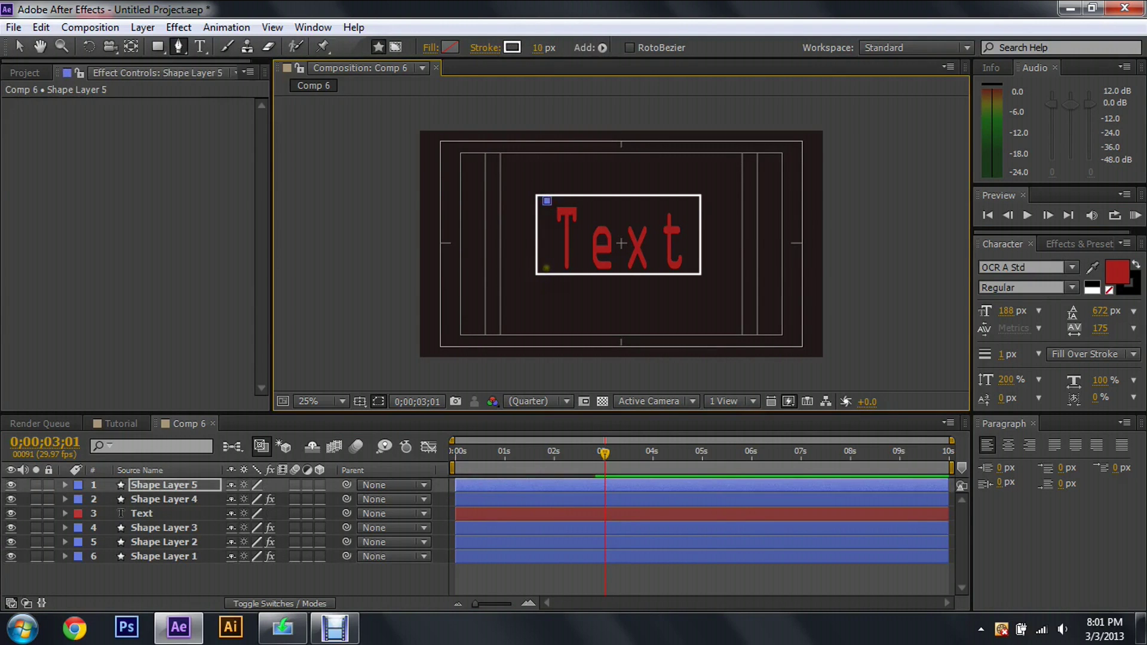
{"action": "left_click", "coordinate": [548, 267]}
{"action": "left_click", "coordinate": [545, 266]}
{"action": "left_click_drag", "start_coordinate": [544, 267], "coordinate": [548, 263]}
- Show the vertical line layer's Opacity and keyframe it at 100% at 0;00;03;01
{"action": "left_click", "coordinate": [153, 486]}
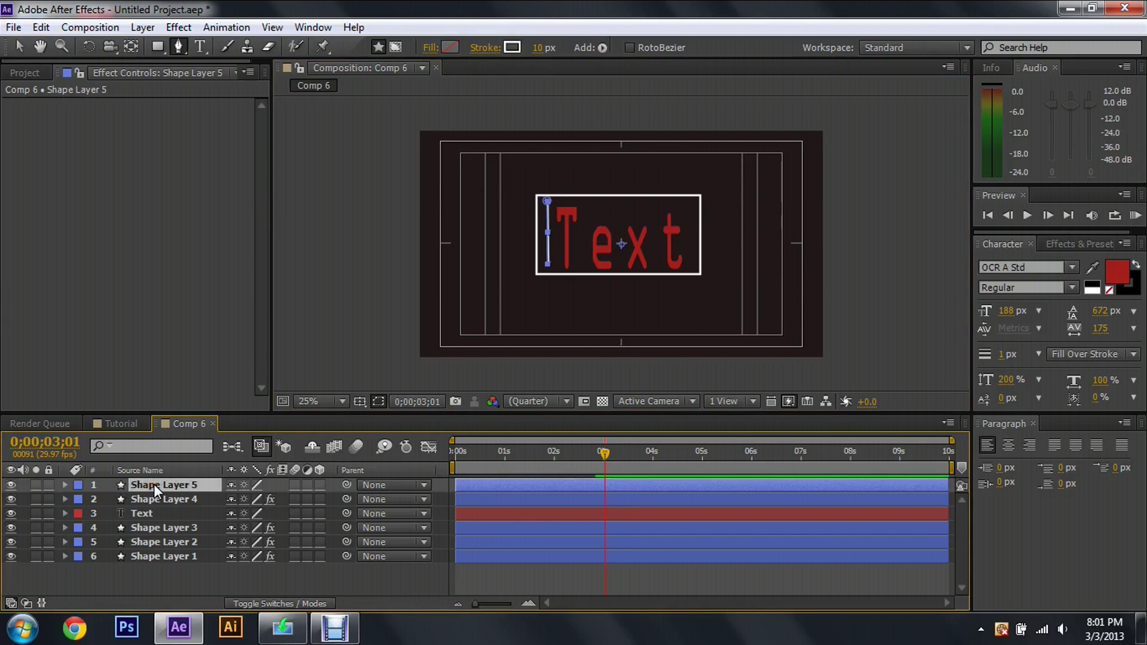
{"action": "key", "text": "t"}
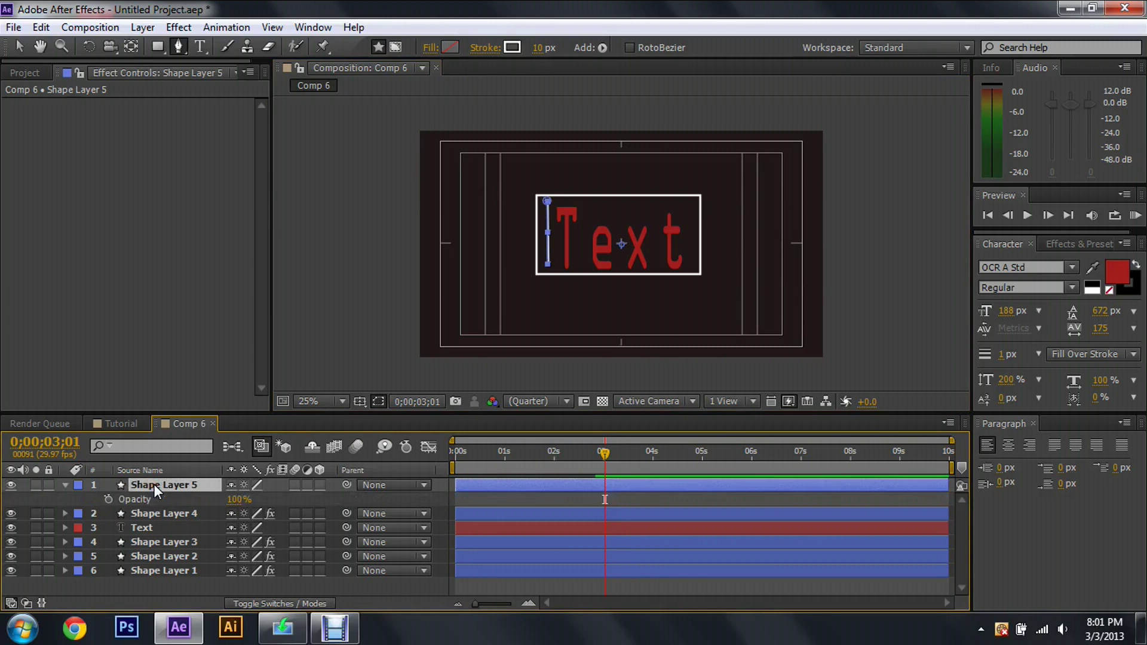
{"action": "left_click", "coordinate": [108, 499]}
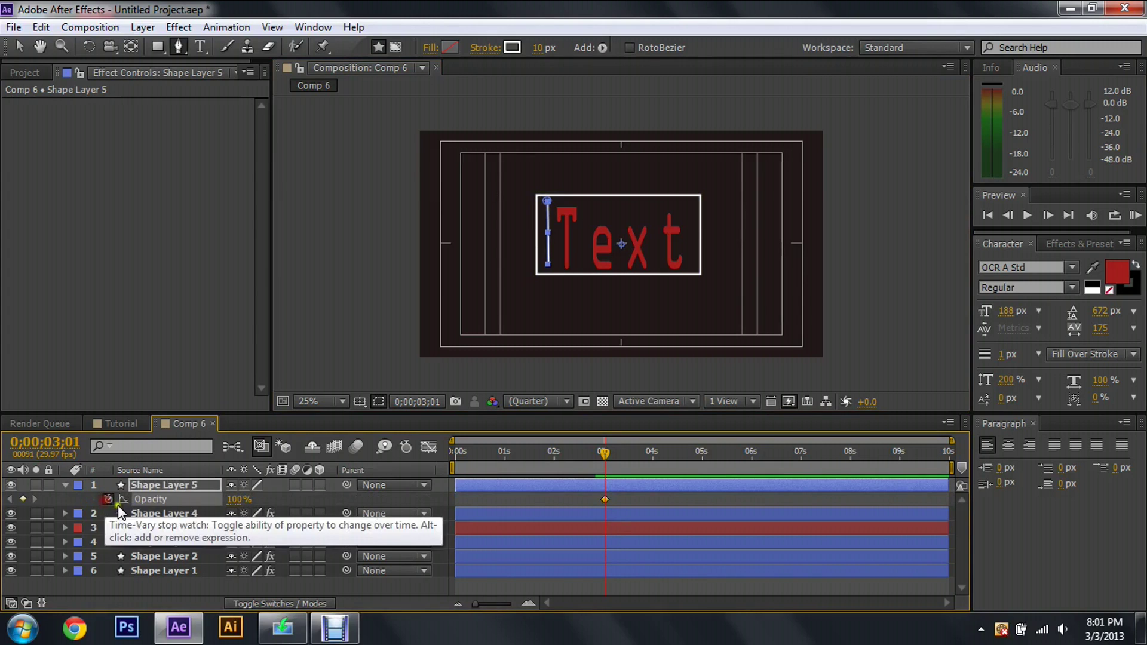
- Set the vertical line's Opacity to 0% at 0;00;03;01 and keyframe it at 100% at 0;00;03;10
{"action": "left_click", "coordinate": [235, 500]}
{"action": "type", "text": "3"}
{"action": "key", "text": "Return"}
{"action": "left_click_drag", "start_coordinate": [233, 499], "coordinate": [170, 507]}
{"action": "left_click_drag", "start_coordinate": [623, 450], "coordinate": [621, 455]}
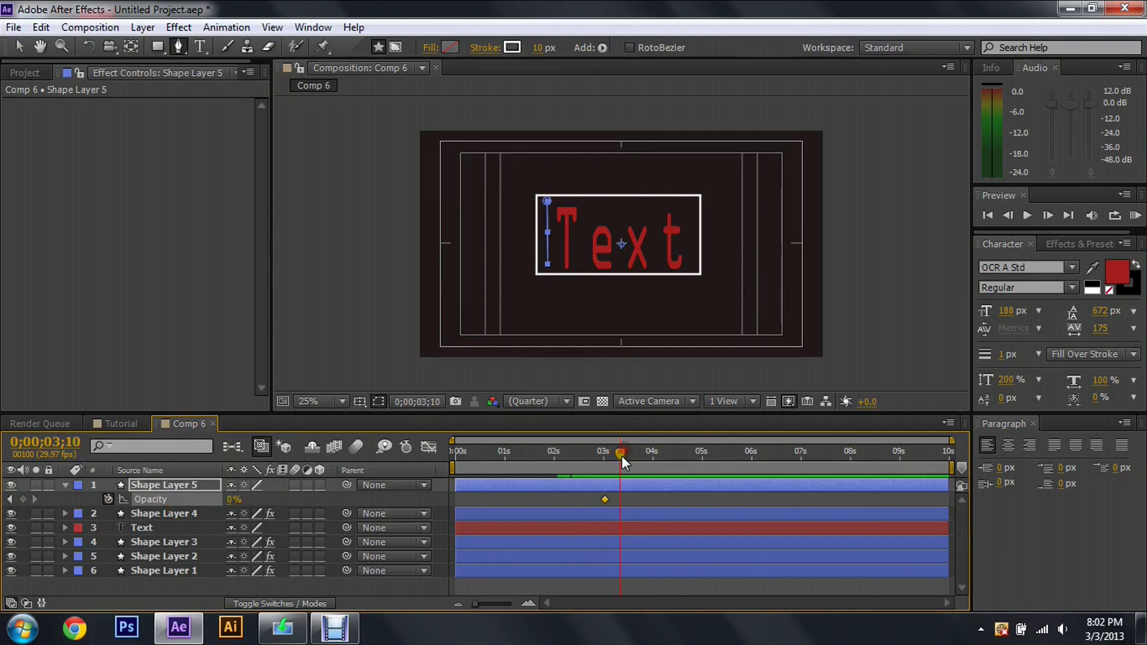
{"action": "left_click_drag", "start_coordinate": [246, 496], "coordinate": [467, 485]}
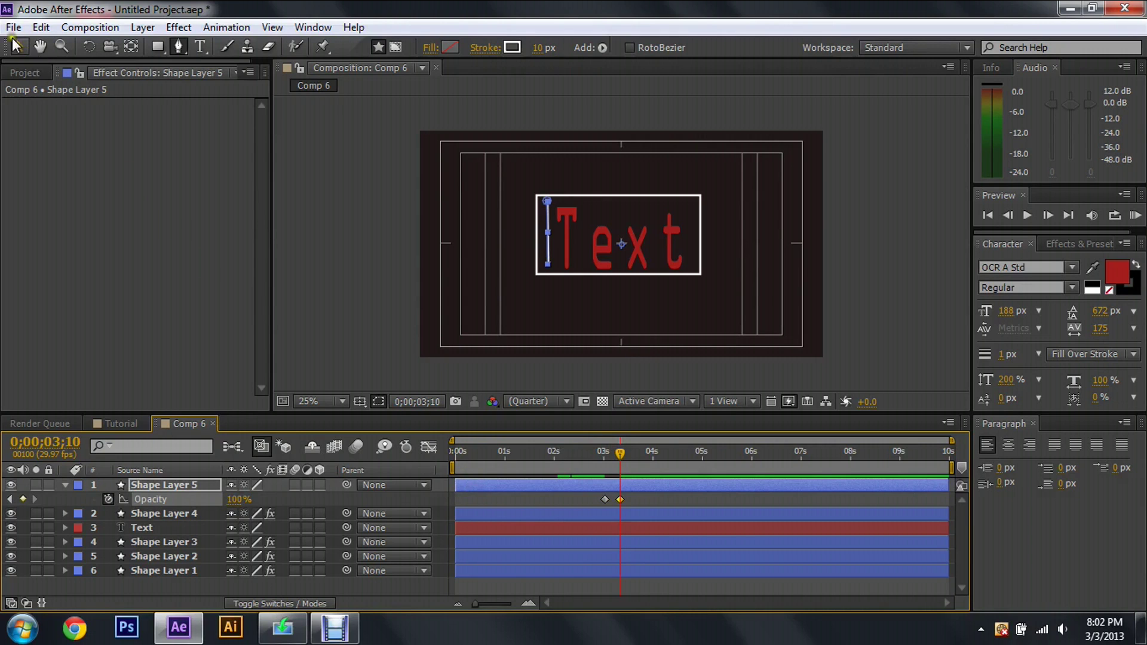
{"action": "left_click", "coordinate": [357, 219]}
- Expand the vertical line layer's Transform properties and add a starting Position keyframe at 0;00;03;11
{"action": "mouse_move", "coordinate": [617, 451]}
{"action": "left_mouse_down"}
{"action": "mouse_move", "coordinate": [597, 450]}
{"action": "mouse_move", "coordinate": [622, 452]}
{"action": "left_mouse_up"}
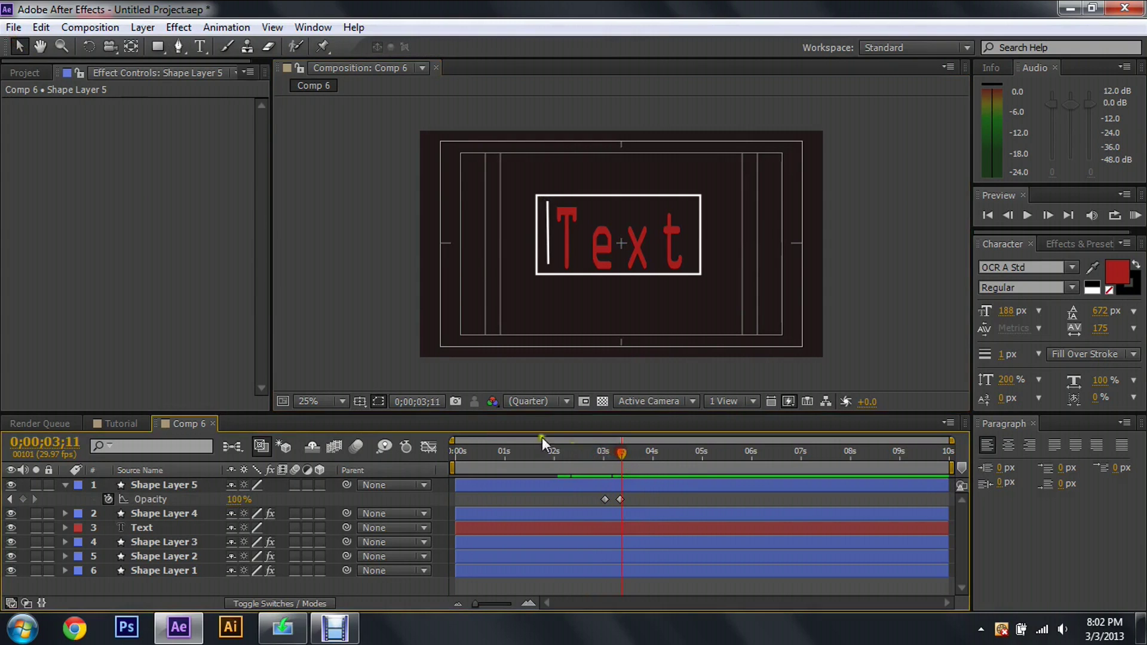
{"action": "left_click", "coordinate": [179, 484]}
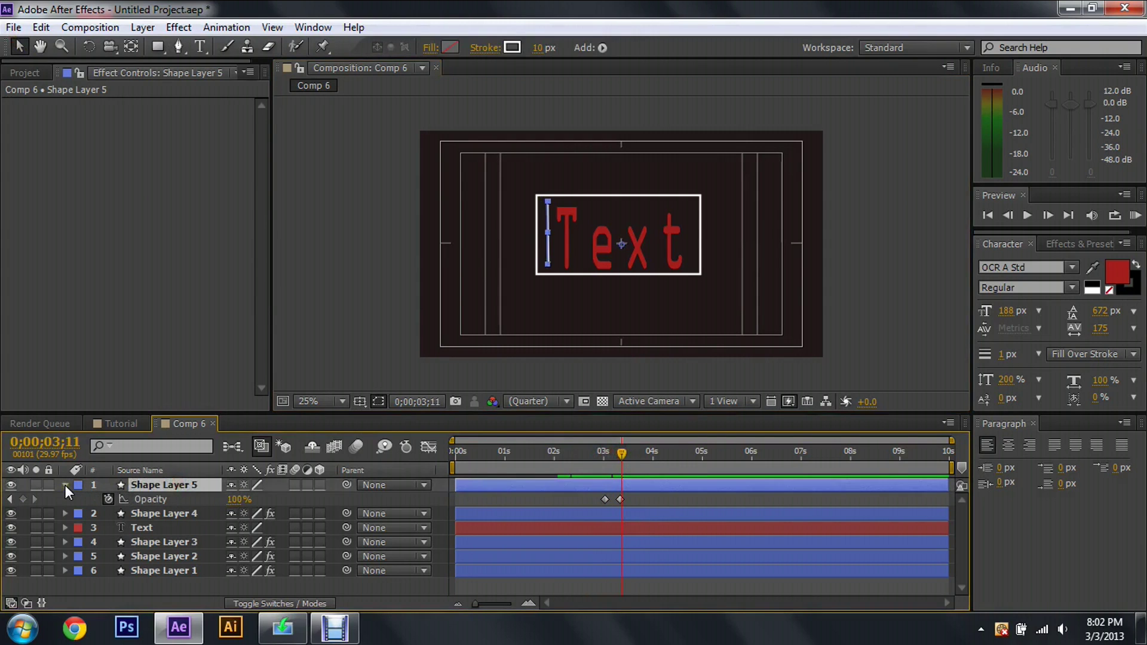
{"action": "left_click", "coordinate": [66, 485]}
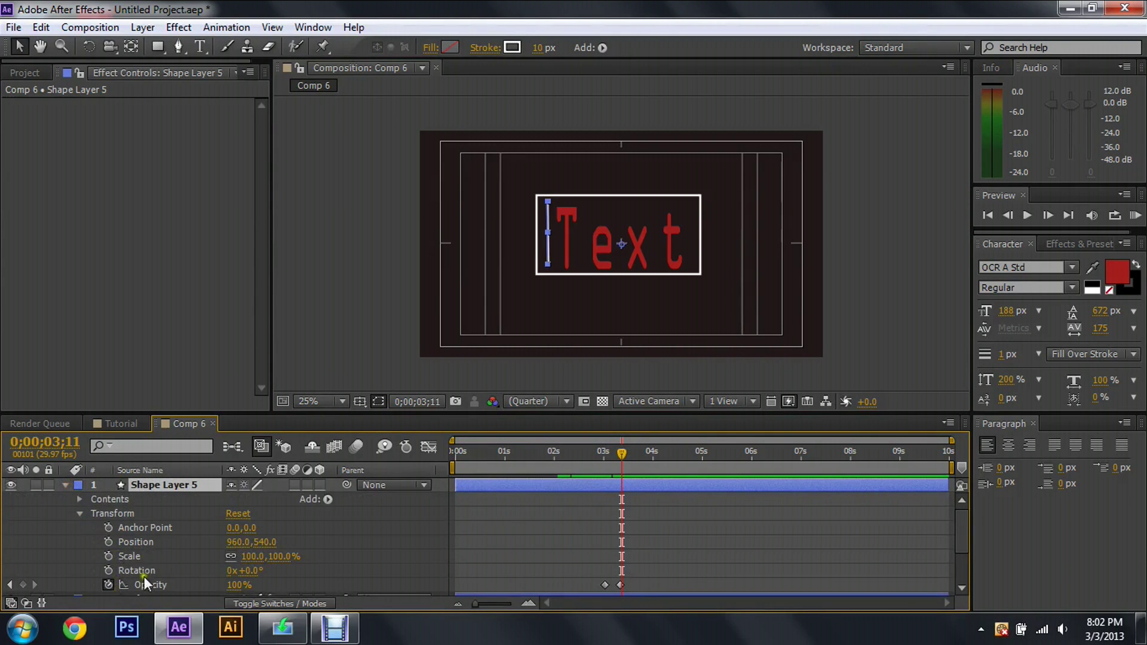
{"action": "left_click", "coordinate": [127, 543]}
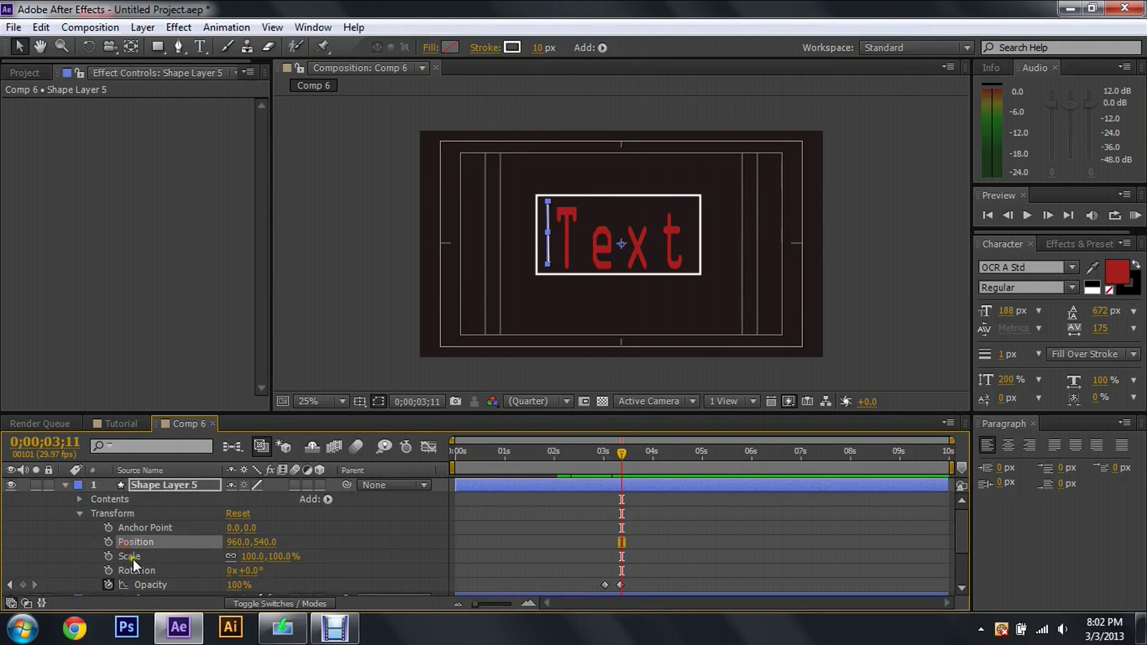
{"action": "left_click", "coordinate": [106, 543]}
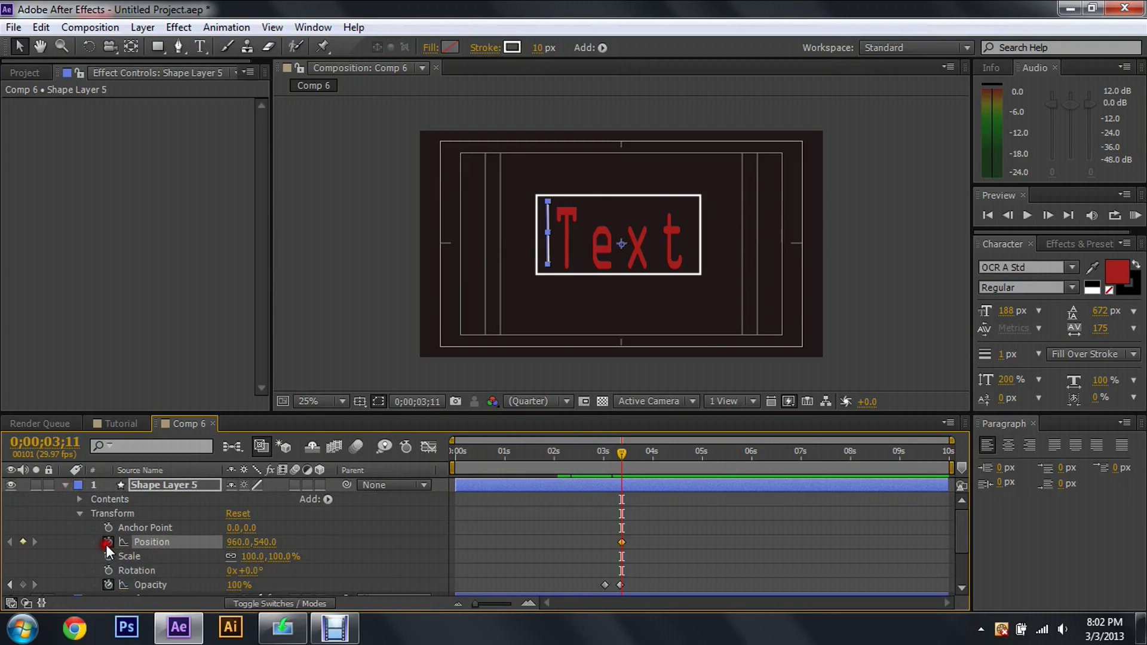
- Keyframe the line's Position at 1646.0, 540.0 at 0;00;04;01, then return to 0;00;03;11 and collapse the layer
{"action": "left_click_drag", "start_coordinate": [622, 454], "coordinate": [654, 451]}
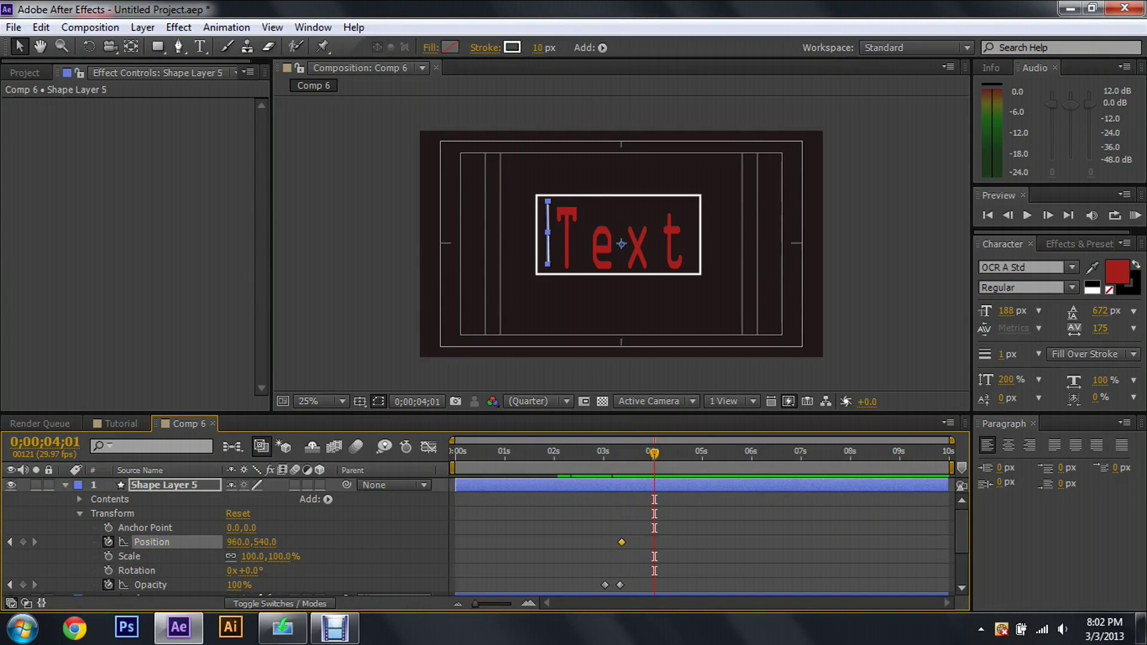
{"action": "left_click_drag", "start_coordinate": [233, 541], "coordinate": [802, 532]}
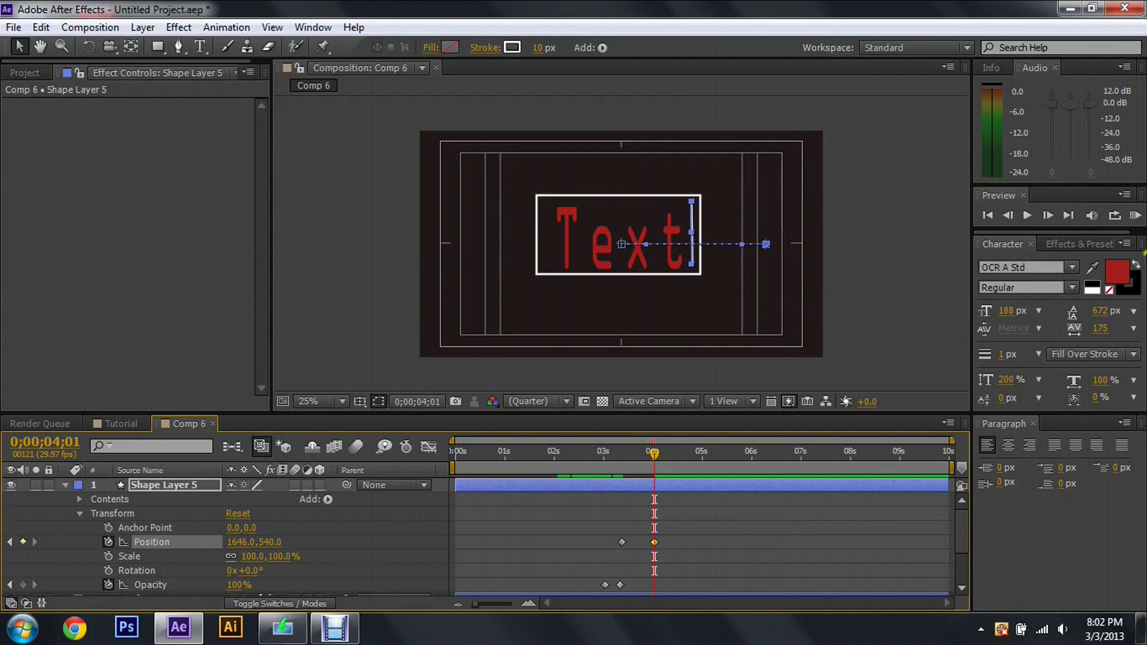
{"action": "left_click_drag", "start_coordinate": [655, 454], "coordinate": [625, 453]}
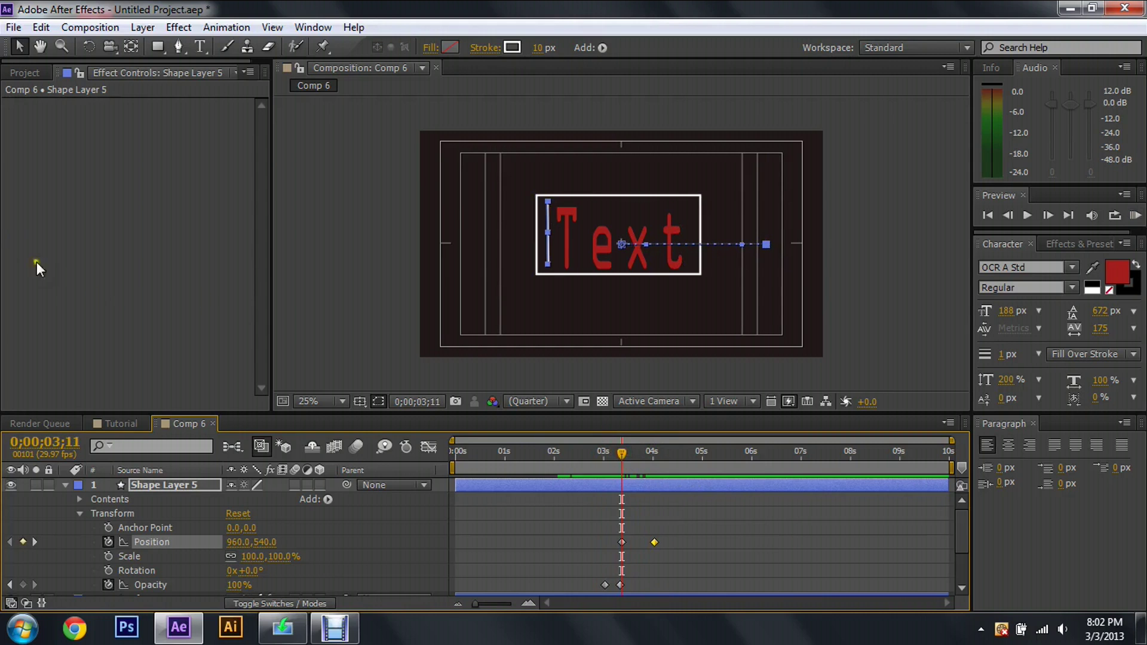
{"action": "left_click", "coordinate": [65, 485]}
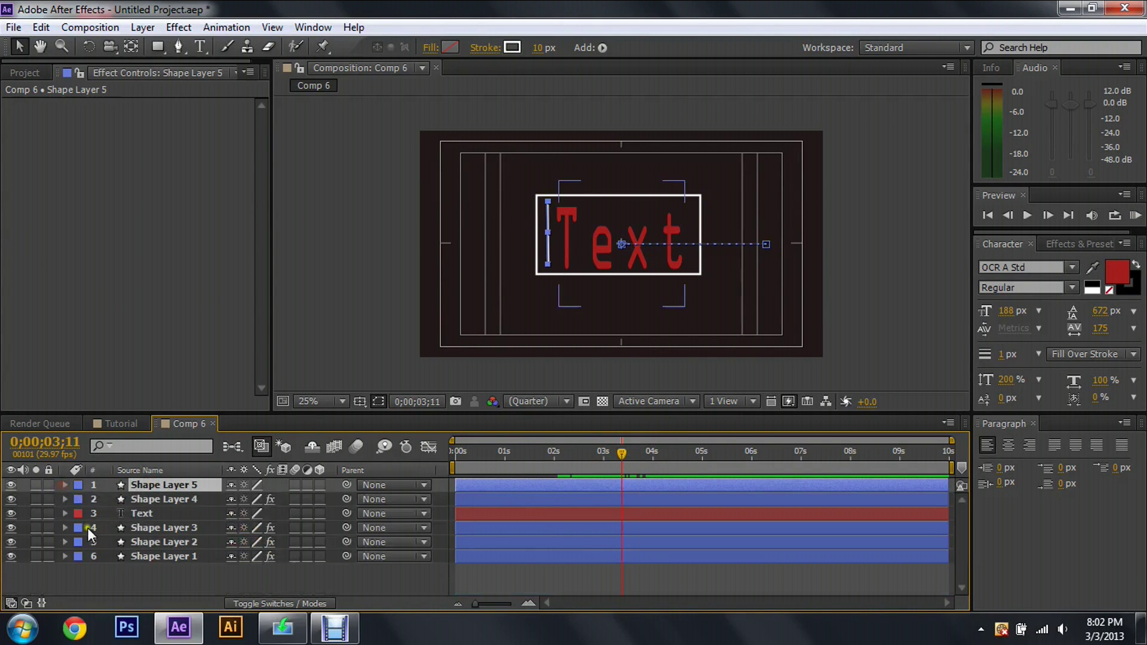
- Apply the Linear Wipe transition effect to the Text layer with a Wipe Angle of -90°
{"action": "left_click", "coordinate": [144, 514]}
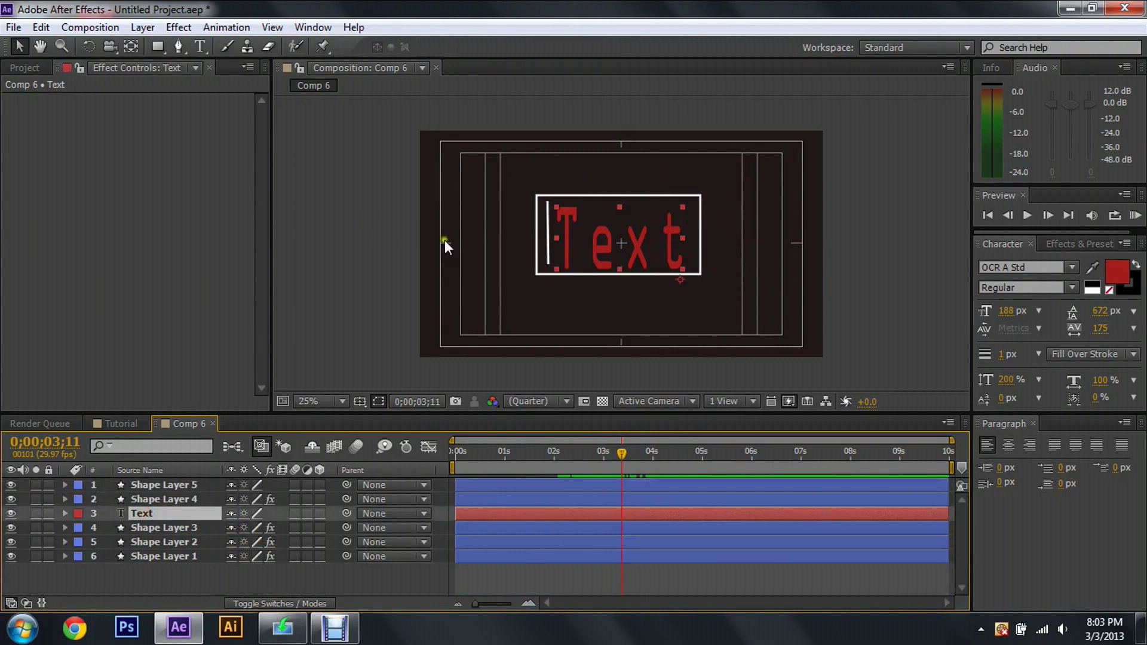
{"action": "left_click", "coordinate": [173, 27]}
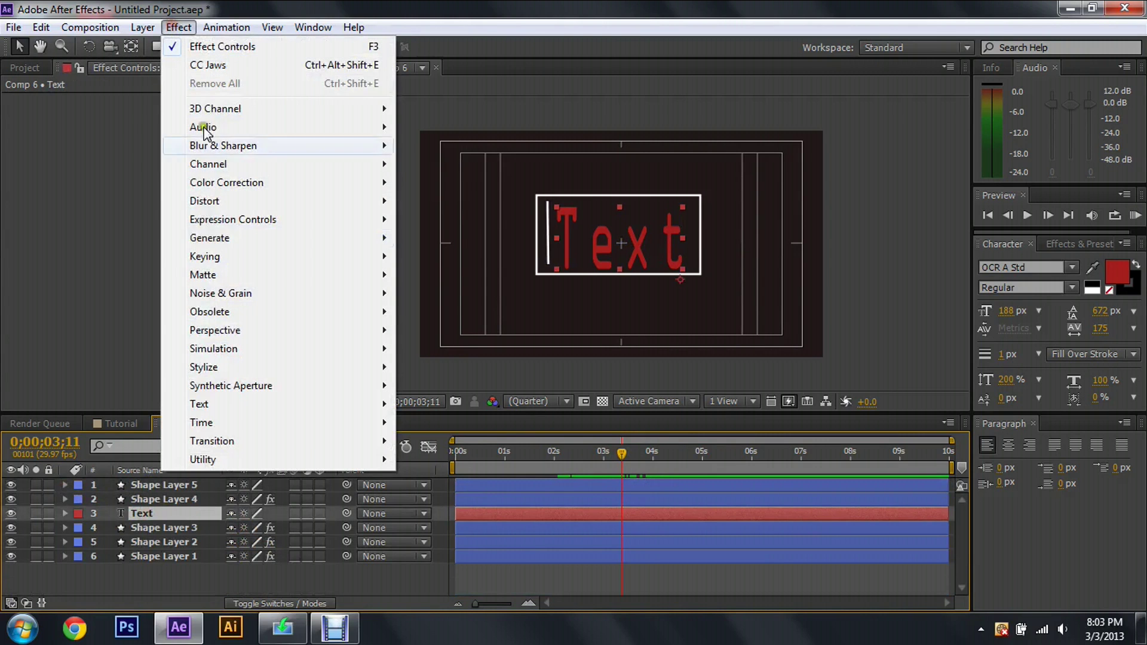
{"action": "mouse_move", "coordinate": [256, 442]}
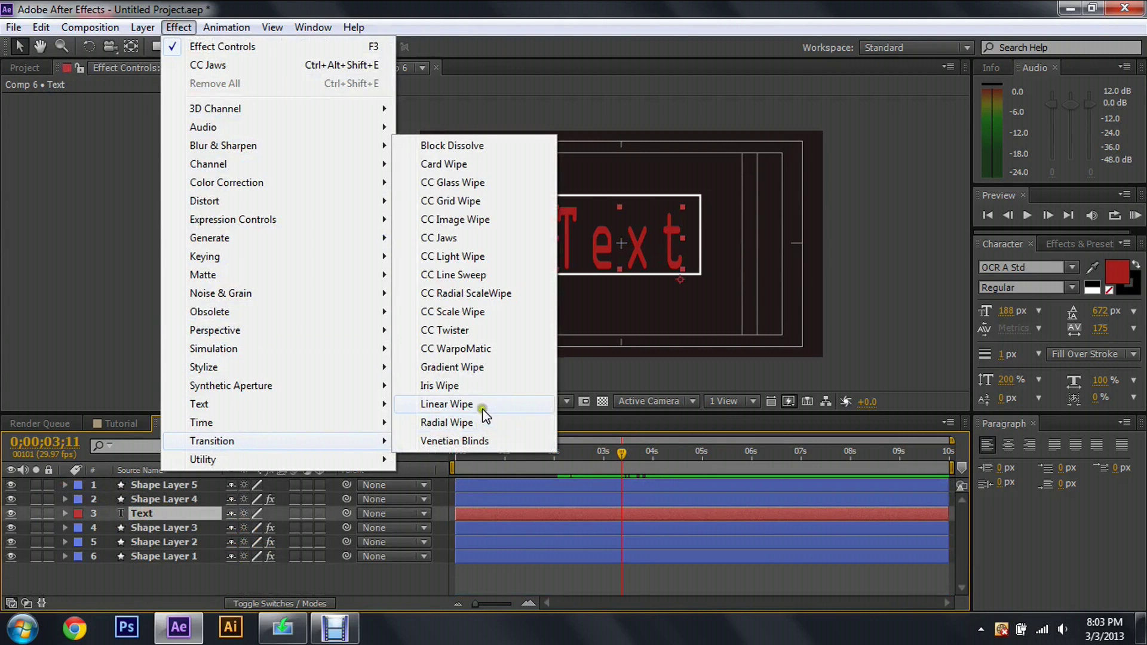
{"action": "left_click", "coordinate": [481, 409]}
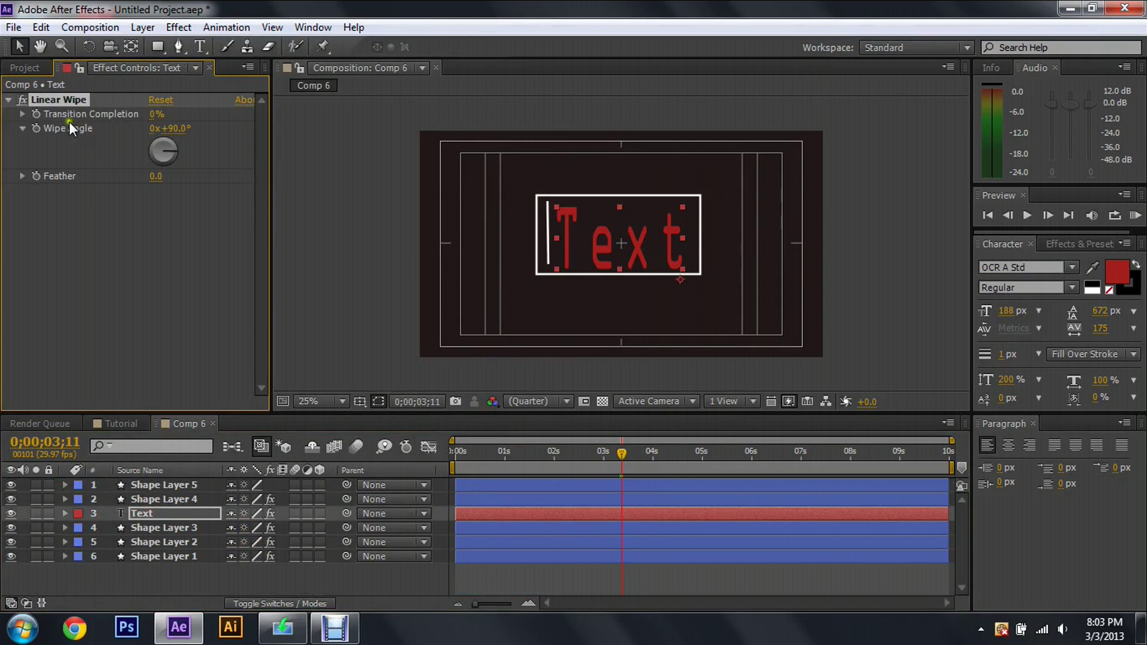
{"action": "left_click", "coordinate": [173, 129]}
{"action": "type", "text": "-90"}
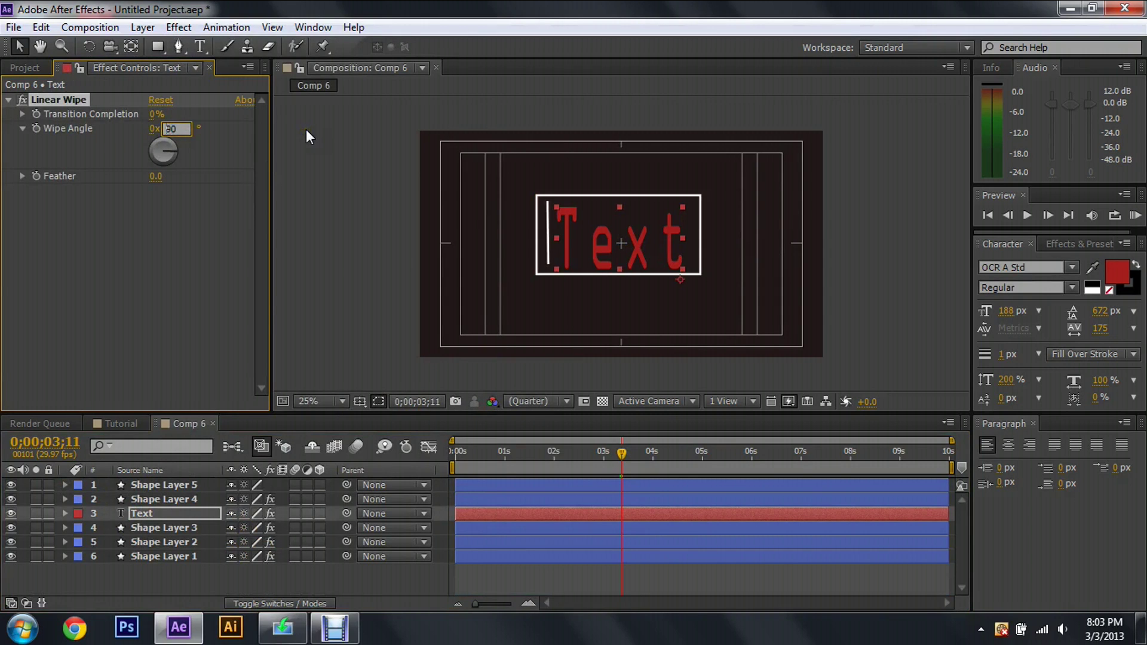
{"action": "key", "text": "Return"}
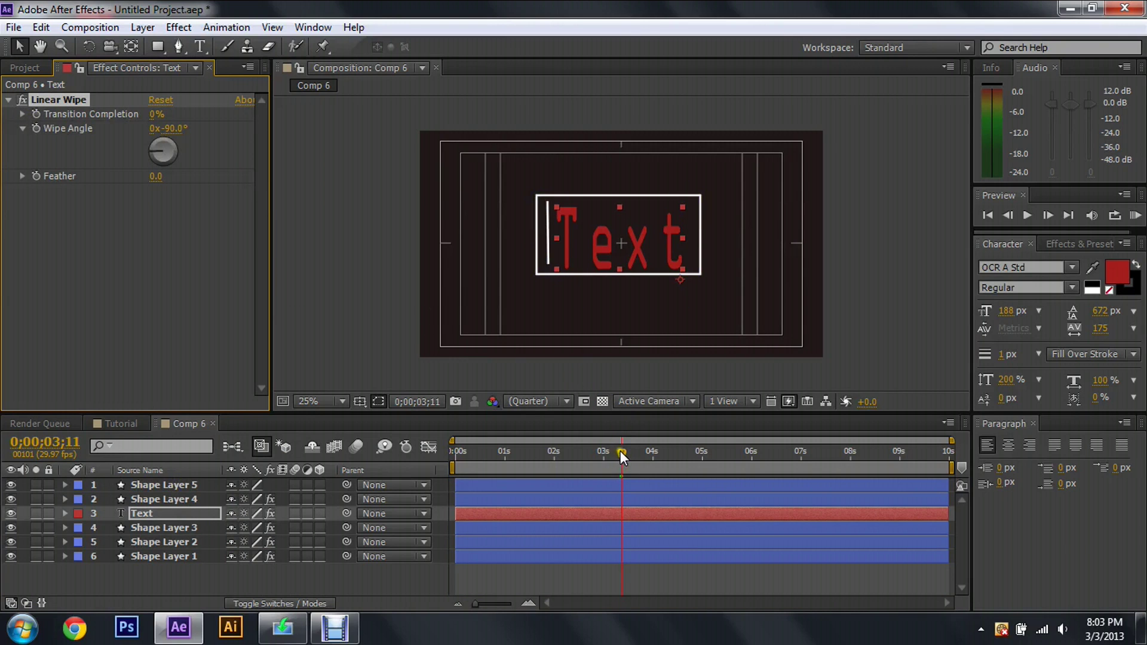
- Keyframe the text's Linear Wipe Transition Completion at 100% at 0;00;03;14
{"action": "left_click_drag", "start_coordinate": [623, 450], "coordinate": [626, 450]}
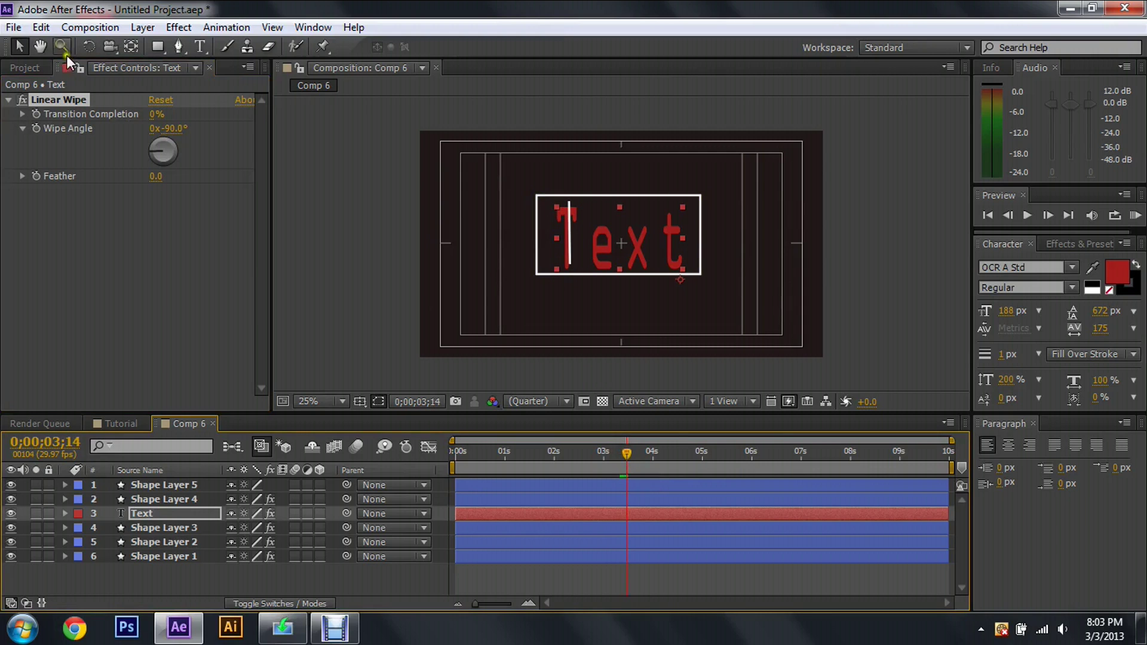
{"action": "left_click", "coordinate": [35, 113]}
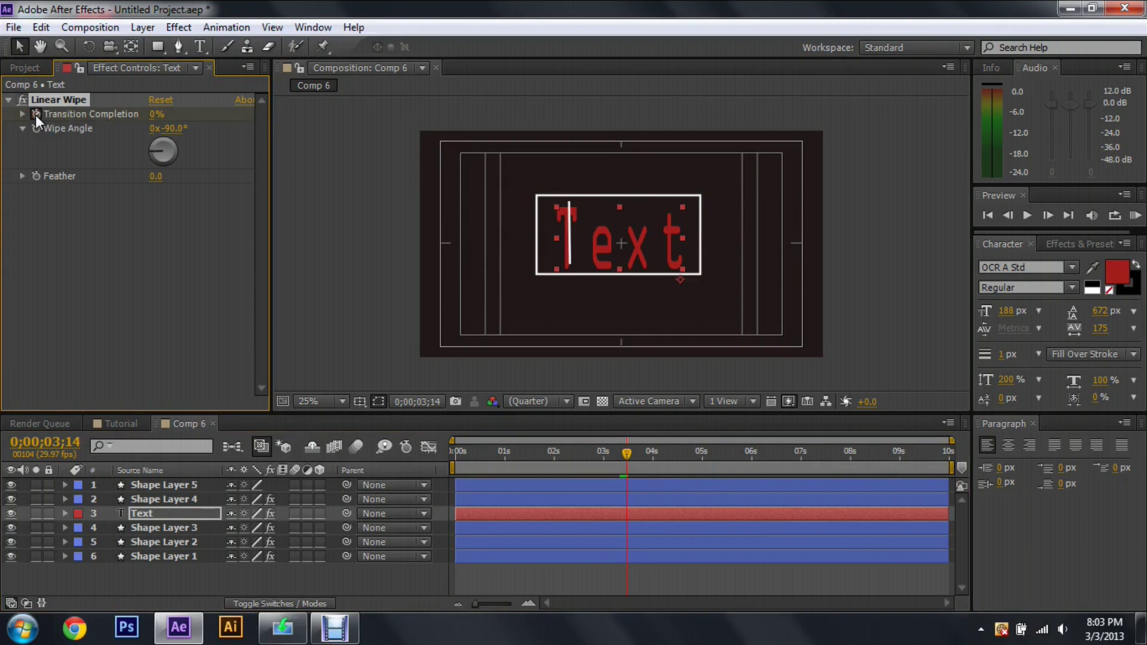
{"action": "type", "text": "100"}
{"action": "key", "text": "Return"}
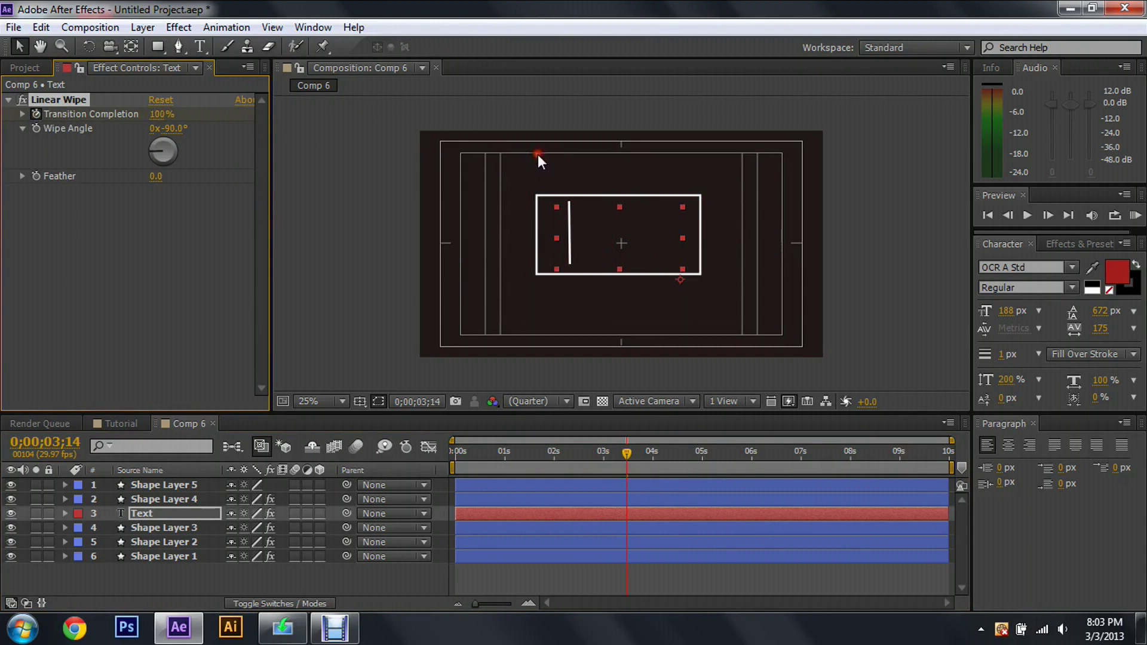
- Keyframe the text's Transition Completion at 0% at 0;00;04;03 and preview the animation
{"action": "left_click_drag", "start_coordinate": [629, 452], "coordinate": [660, 449]}
{"action": "left_click", "coordinate": [156, 114]}
{"action": "type", "text": "0"}
{"action": "key", "text": "Return"}
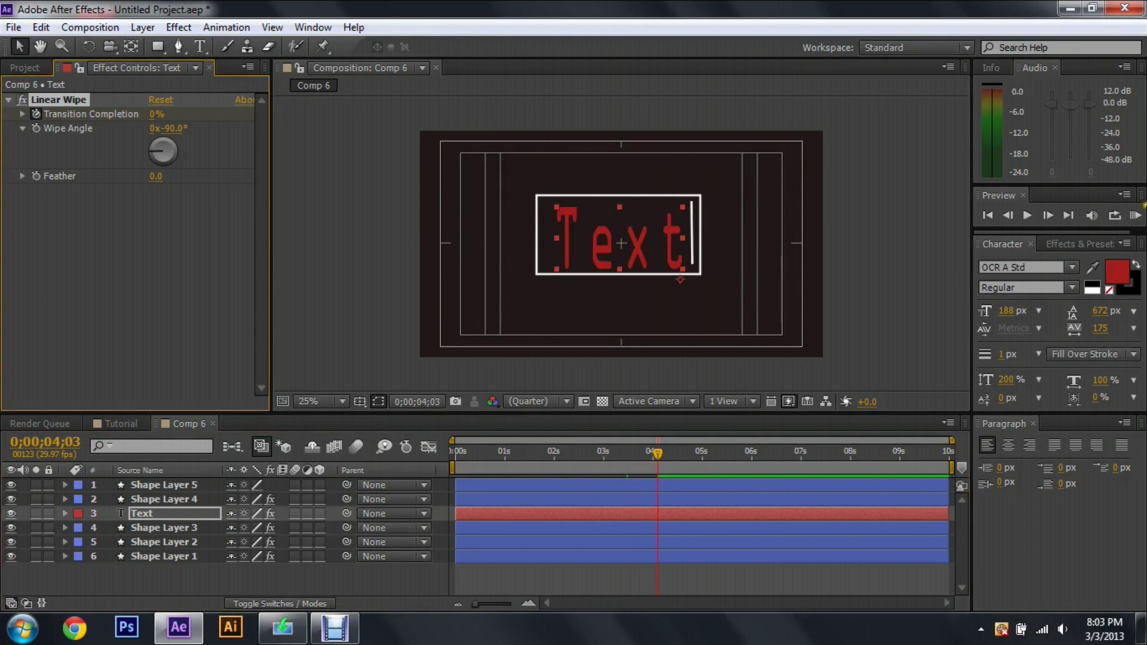
{"action": "left_click", "coordinate": [1136, 215]}
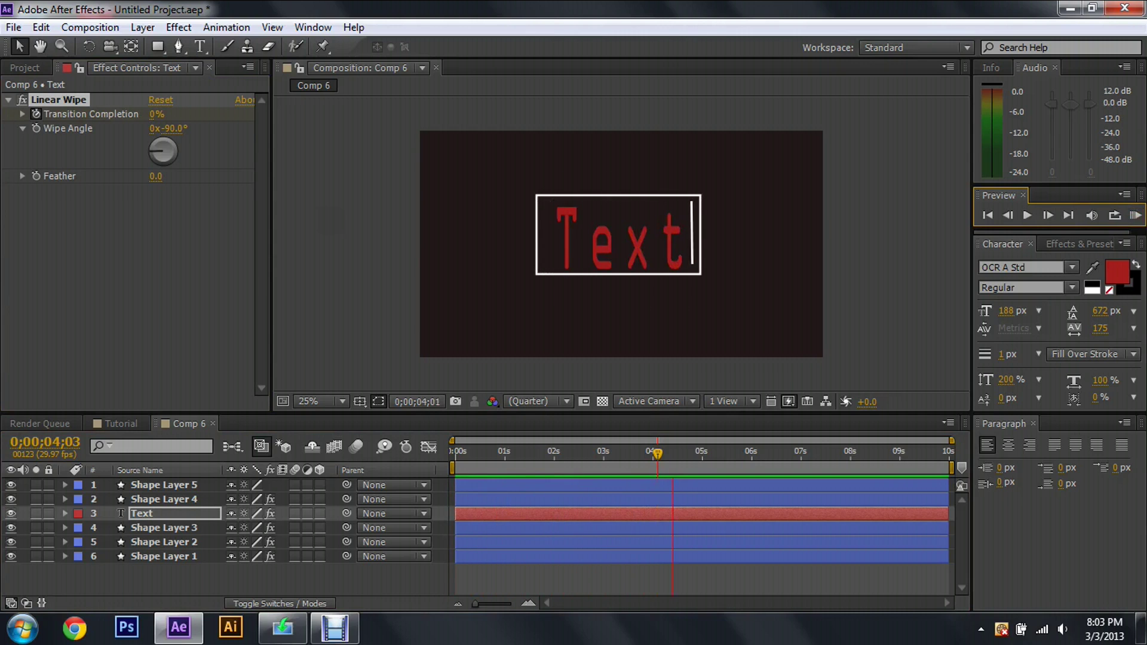
{"action": "left_click", "coordinate": [667, 453]}
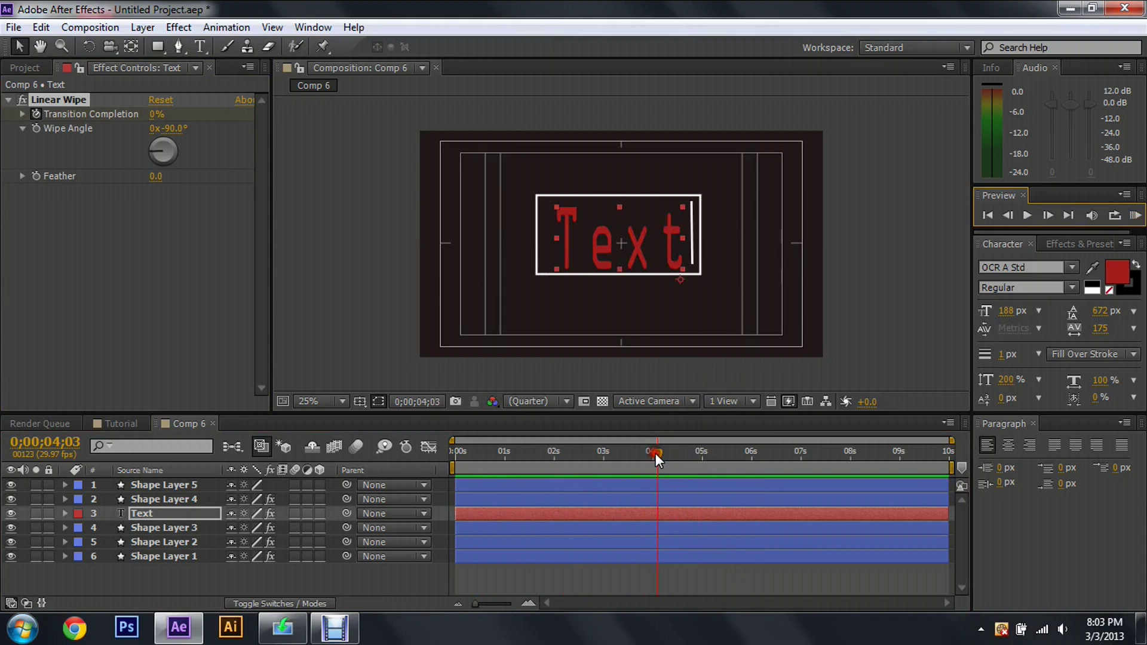
- Reveal the Text layer's keyframes, shift its final Transition Completion keyframe a few frames later, and preview the wipe
{"action": "left_click", "coordinate": [177, 514]}
{"action": "mouse_move", "coordinate": [663, 456]}
{"action": "left_mouse_down"}
{"action": "mouse_move", "coordinate": [632, 456]}
{"action": "mouse_move", "coordinate": [646, 455]}
{"action": "left_mouse_up"}
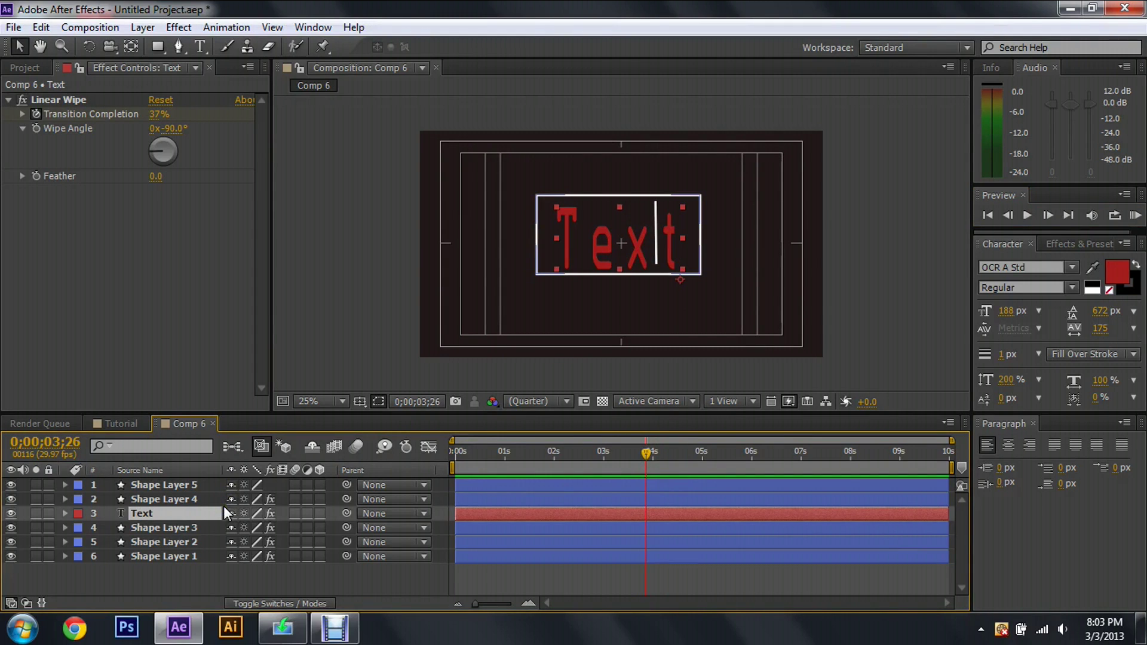
{"action": "key", "text": "u"}
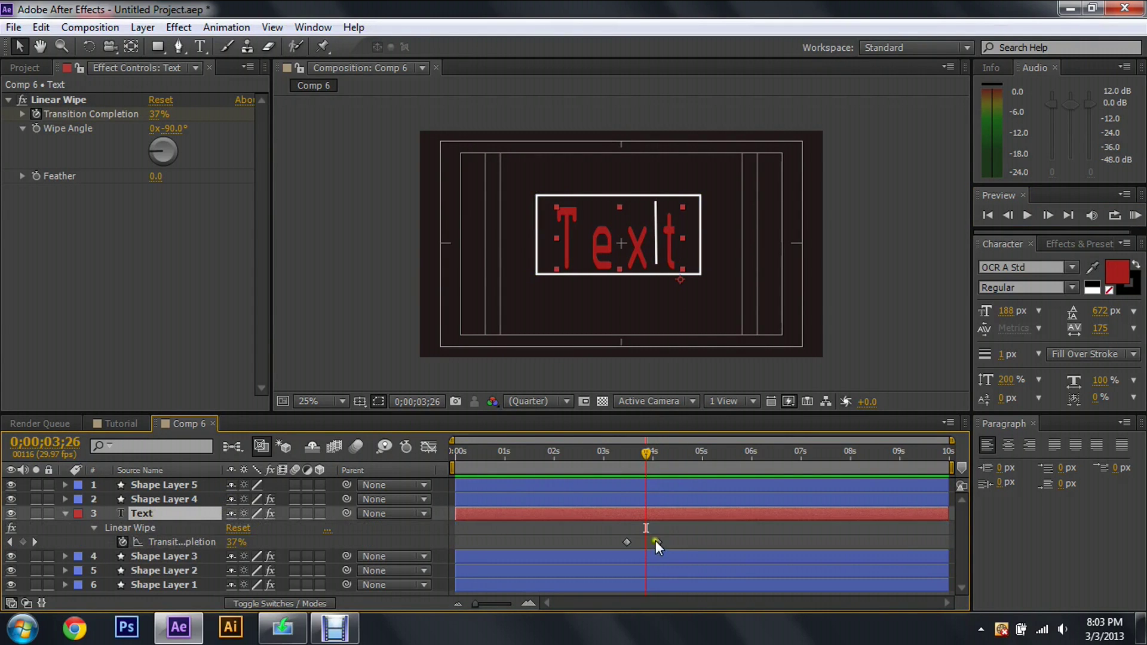
{"action": "left_click", "coordinate": [657, 544]}
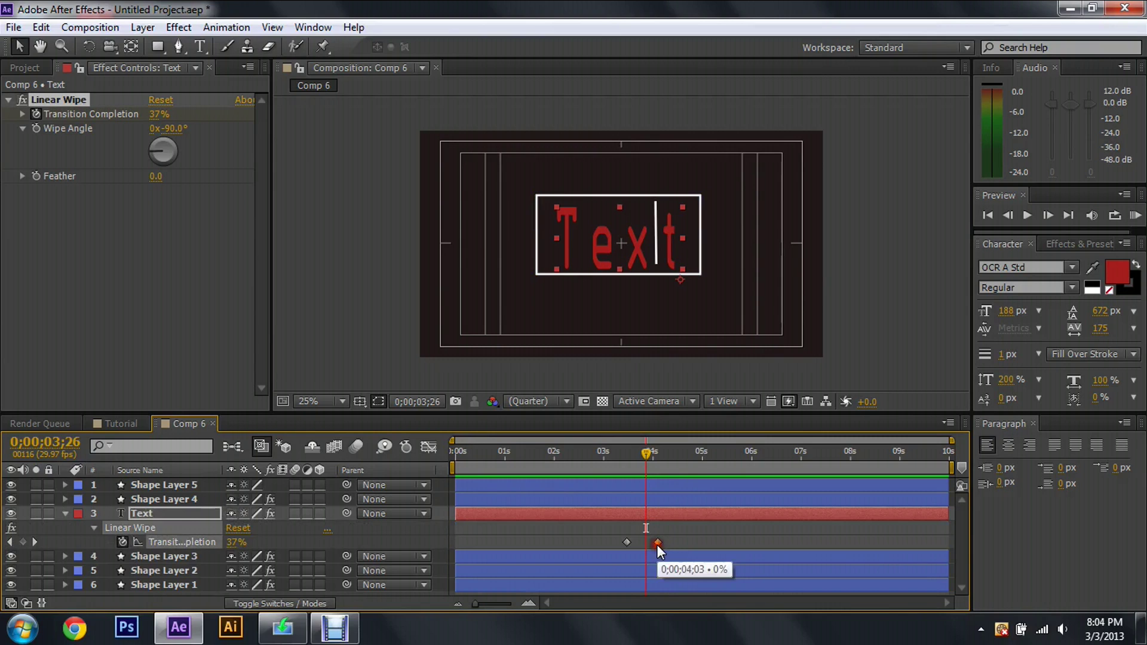
{"action": "left_click_drag", "start_coordinate": [657, 544], "coordinate": [662, 544]}
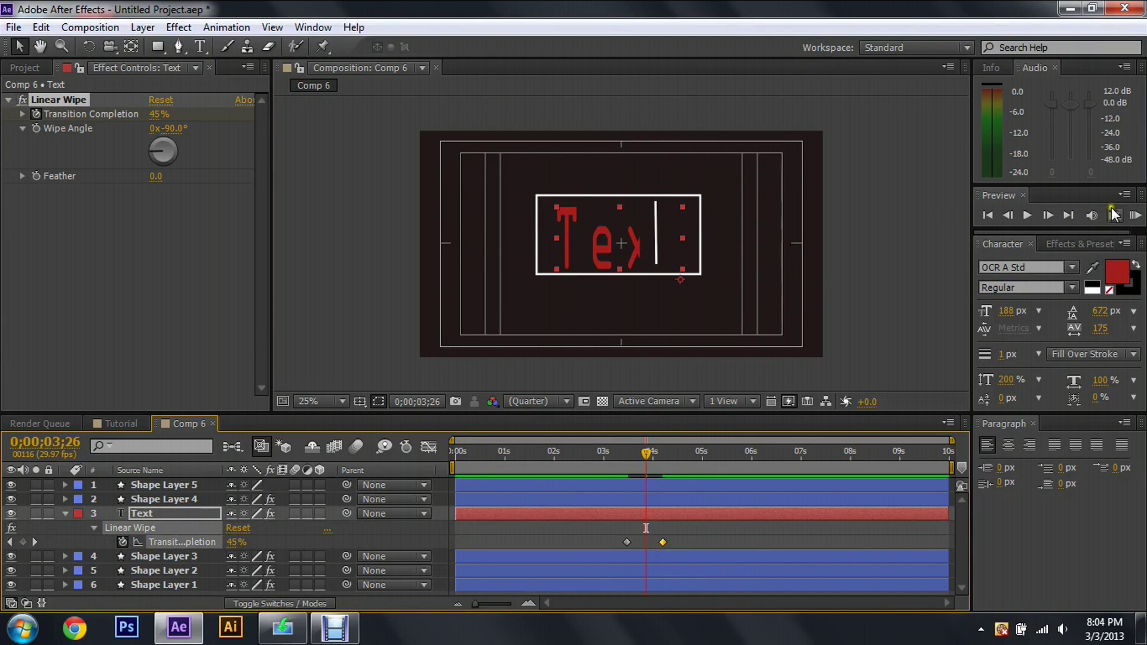
{"action": "left_click", "coordinate": [1135, 215]}
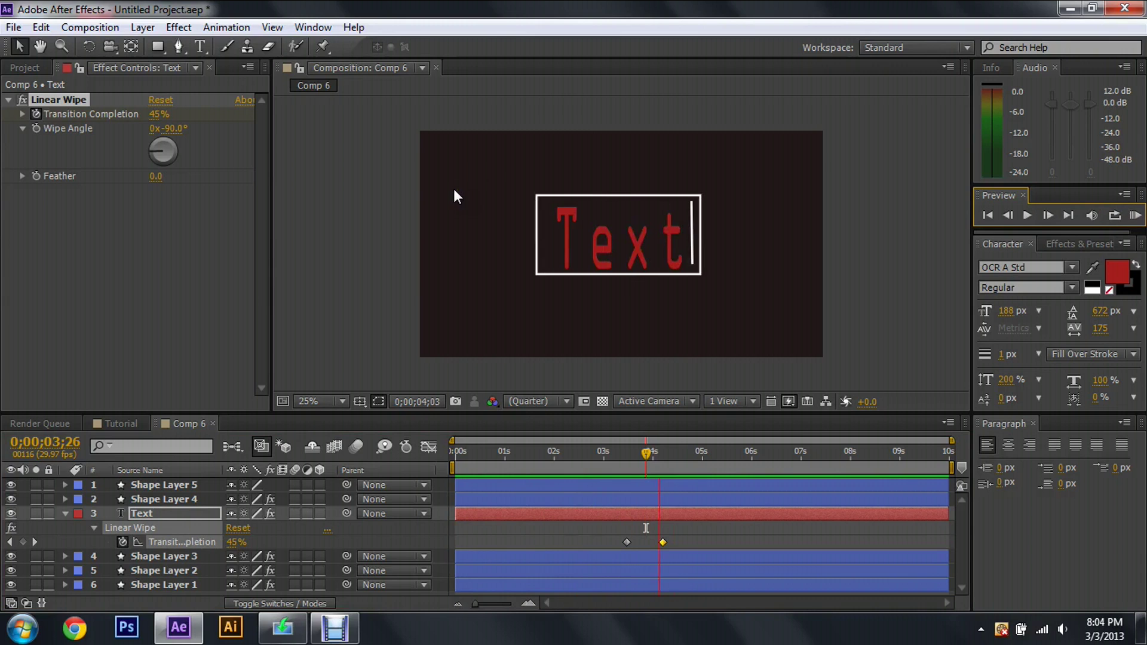
- Keyframe the vertical line's Opacity at 0% at 0;00;04;09 and preview the fade-out
{"action": "left_click_drag", "start_coordinate": [646, 459], "coordinate": [664, 457]}
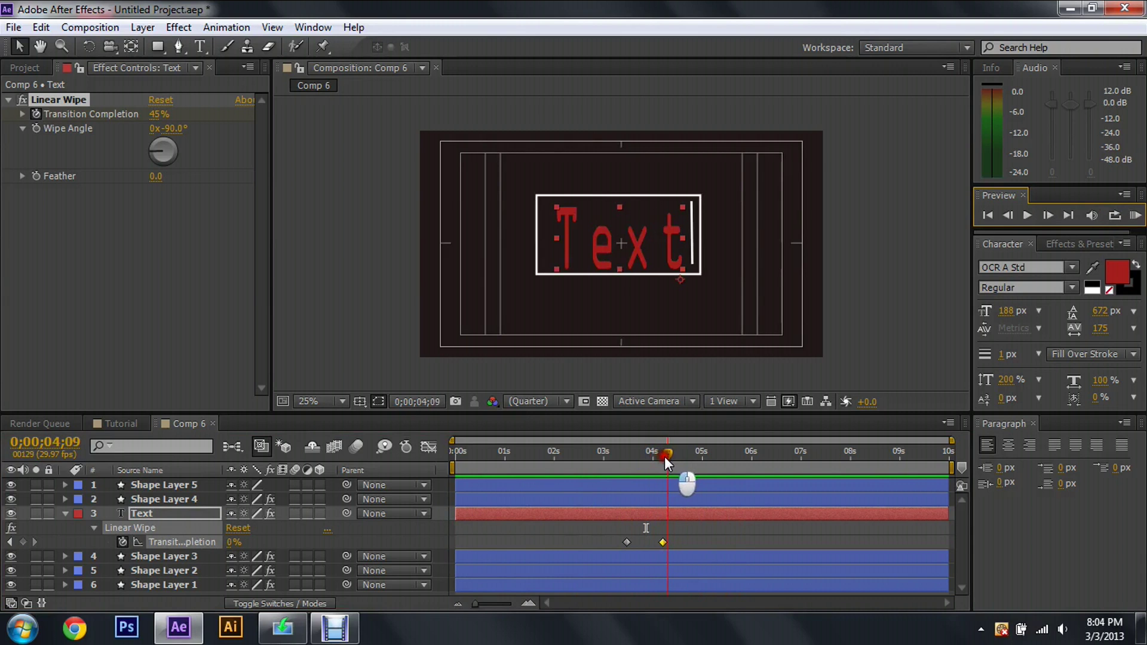
{"action": "left_click", "coordinate": [144, 484]}
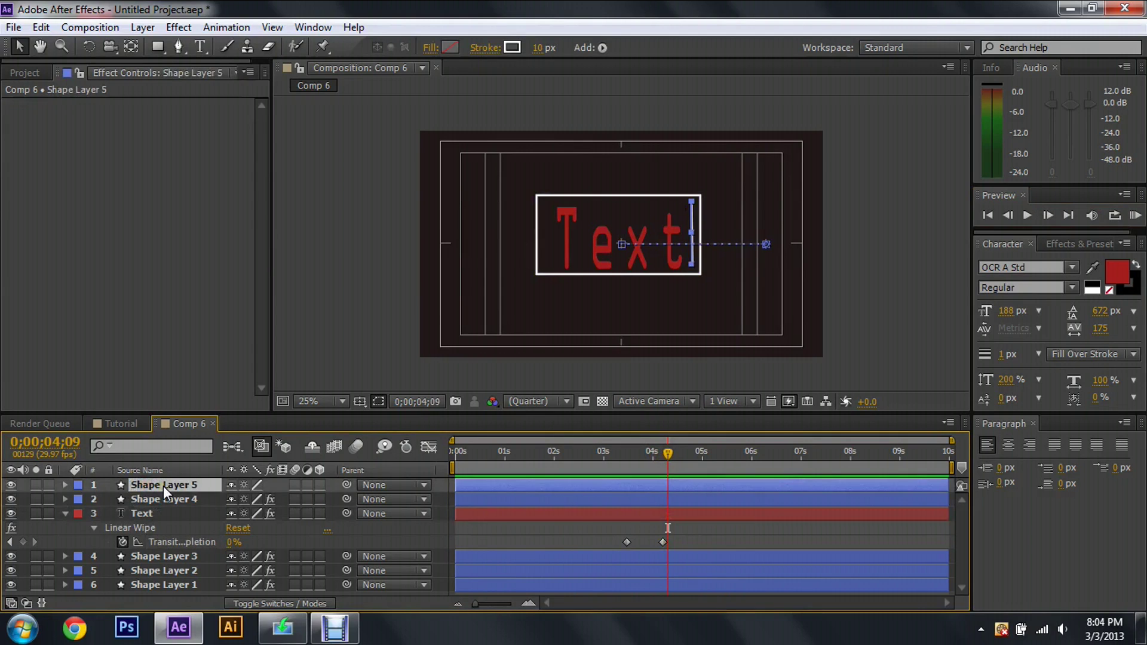
{"action": "key", "text": "t"}
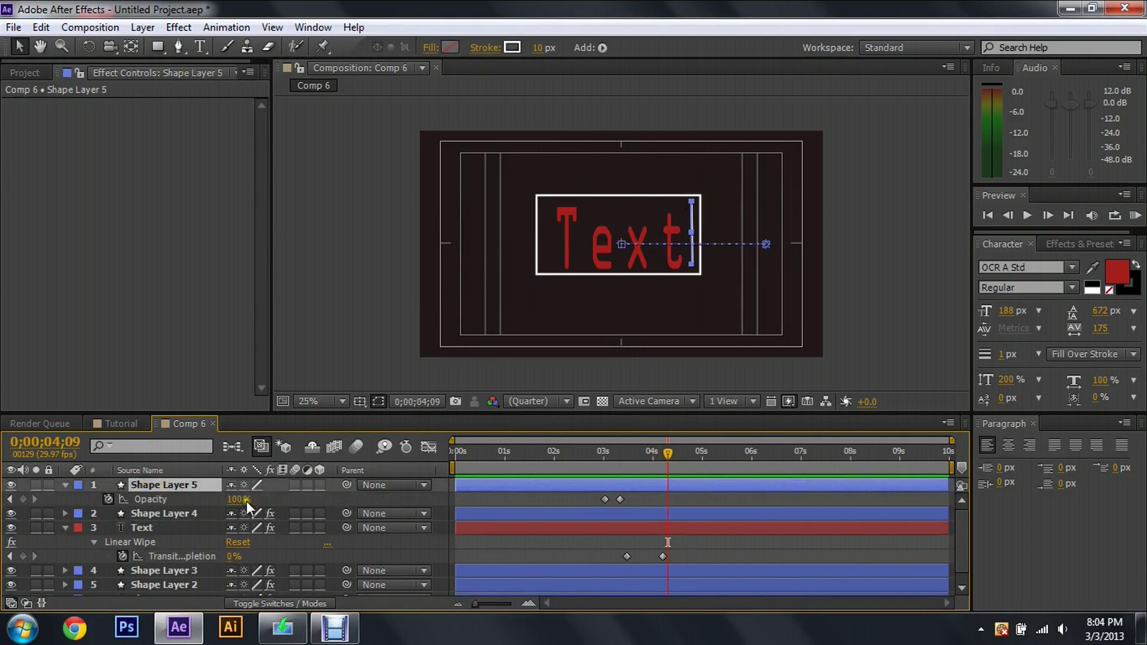
{"action": "left_click", "coordinate": [229, 500]}
{"action": "type", "text": "0"}
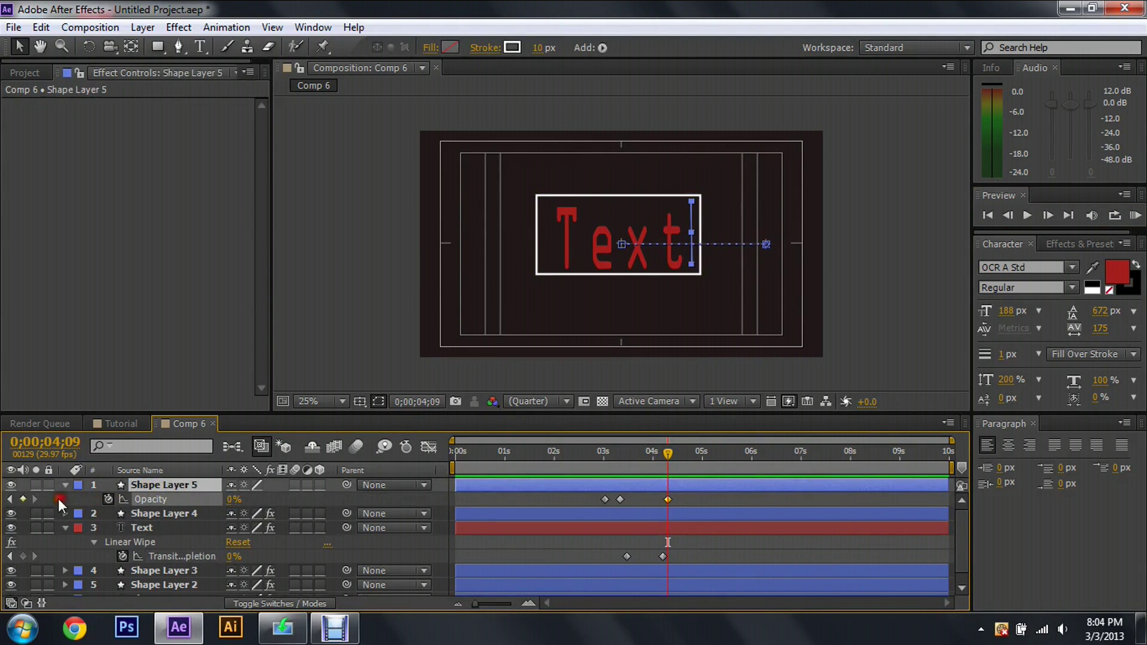
{"action": "key", "text": "Return"}
{"action": "left_click", "coordinate": [1133, 218]}
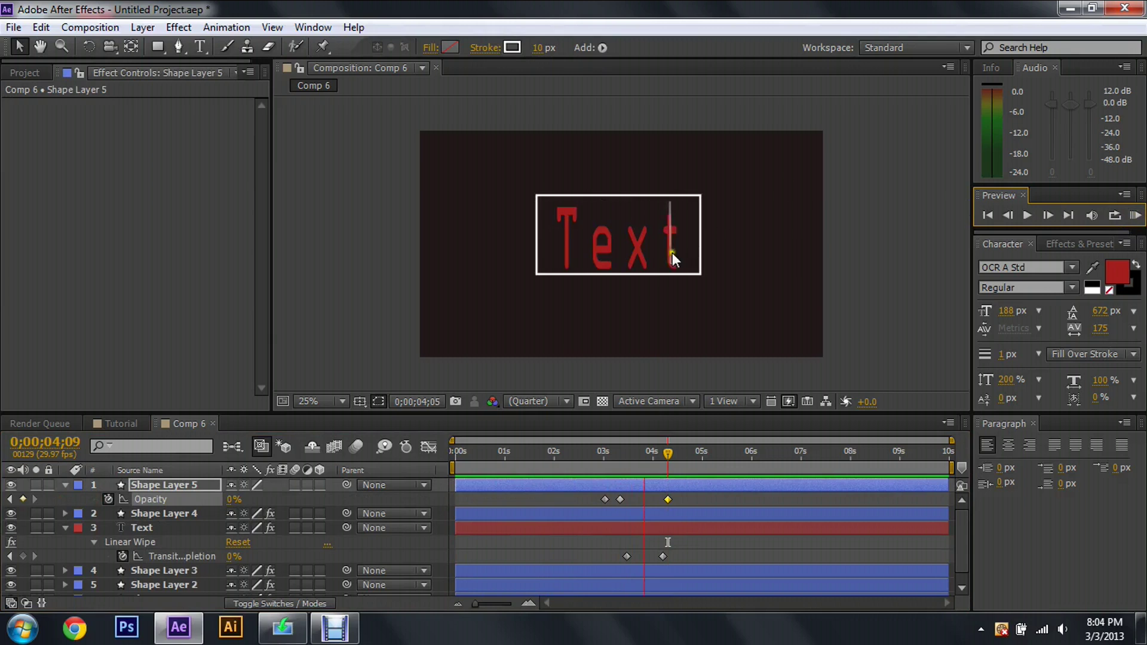
- Move the playhead to 0;00;04;21, collapse the vertical line and Text layers, and deselect all layers
{"action": "mouse_move", "coordinate": [669, 448]}
{"action": "left_mouse_down"}
{"action": "mouse_move", "coordinate": [704, 453]}
{"action": "mouse_move", "coordinate": [665, 450]}
{"action": "mouse_move", "coordinate": [688, 450]}
{"action": "left_mouse_up"}
{"action": "left_click", "coordinate": [65, 484]}
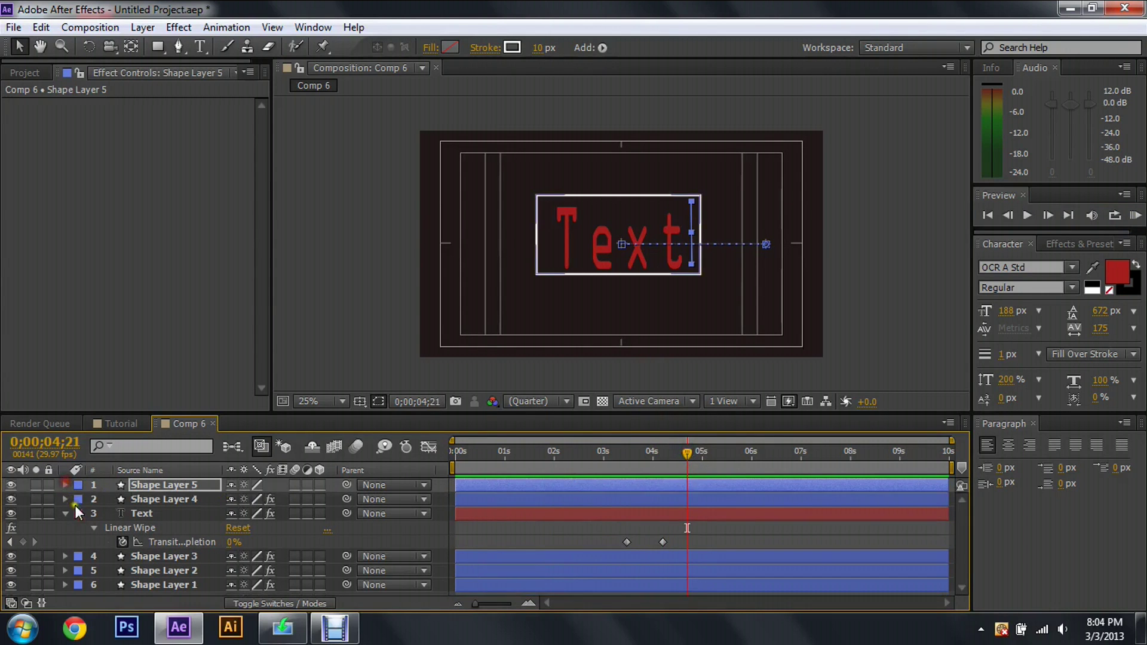
{"action": "left_click", "coordinate": [66, 513]}
{"action": "left_click", "coordinate": [111, 575]}
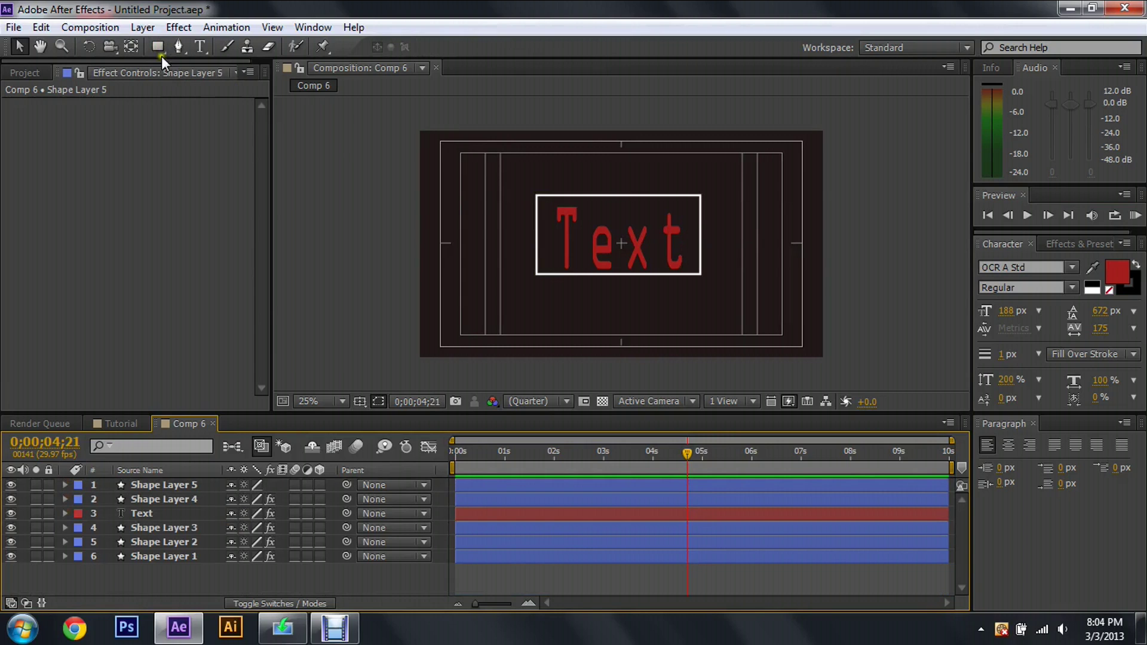
- Draw a rectangle with a black fill and no stroke that covers the entire composition frame
{"action": "left_click_drag", "start_coordinate": [154, 49], "coordinate": [273, 51]}
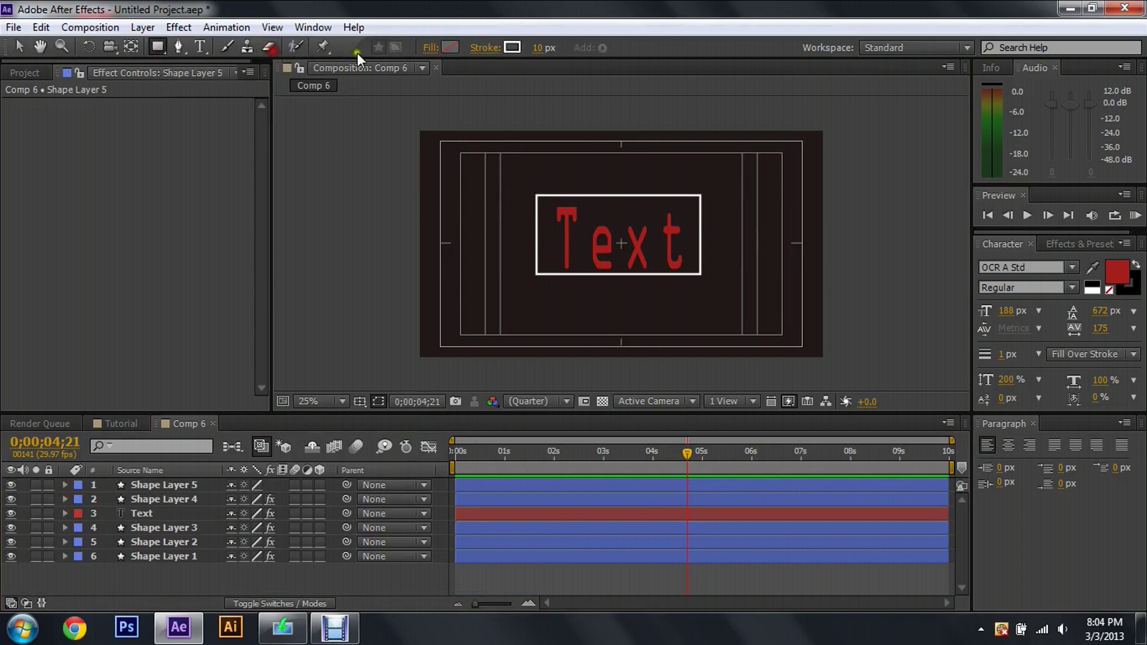
{"action": "left_click", "coordinate": [450, 47]}
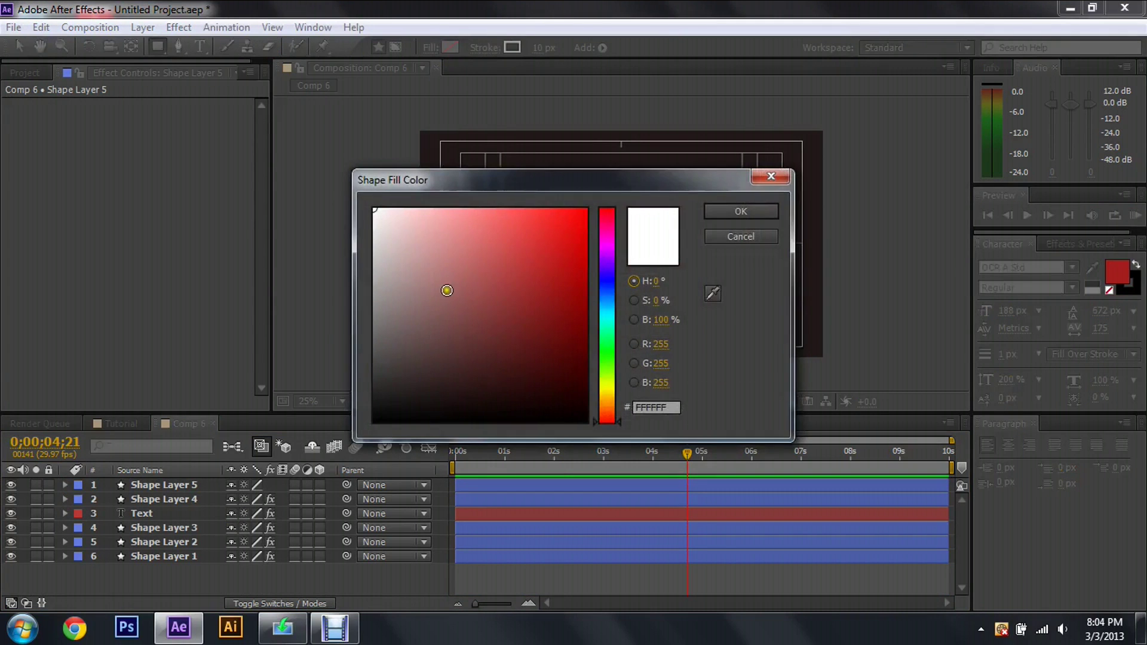
{"action": "mouse_move", "coordinate": [420, 222]}
{"action": "left_mouse_down"}
{"action": "mouse_move", "coordinate": [383, 487]}
{"action": "mouse_move", "coordinate": [349, 518]}
{"action": "mouse_move", "coordinate": [368, 425]}
{"action": "left_mouse_up"}
{"action": "left_click", "coordinate": [747, 212]}
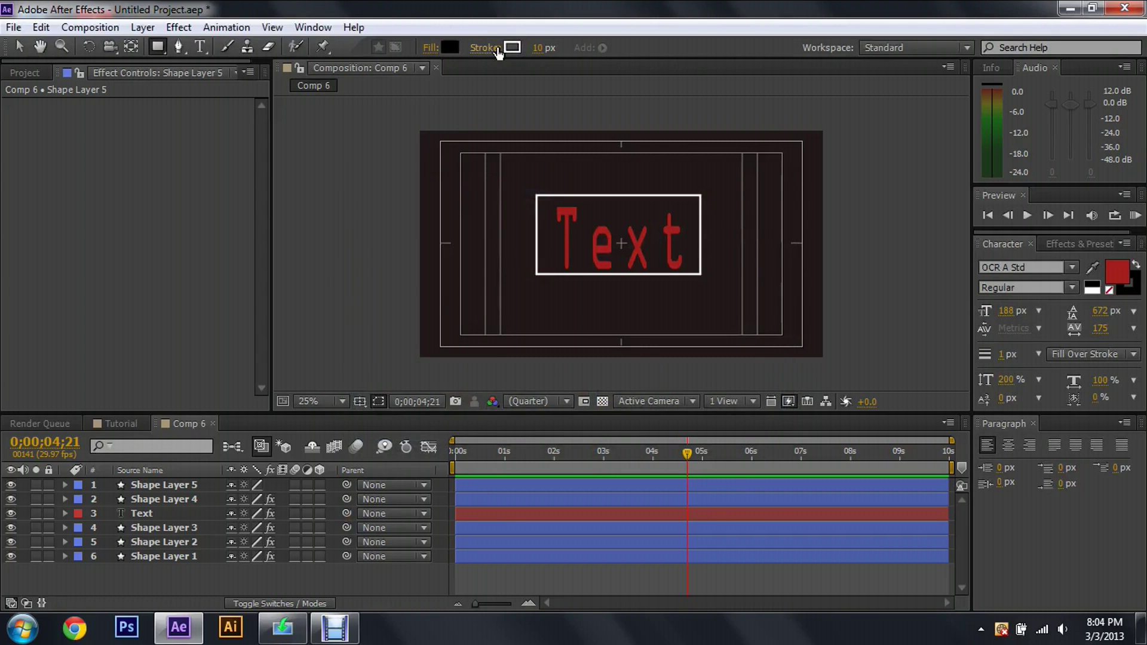
{"action": "left_click", "coordinate": [496, 49]}
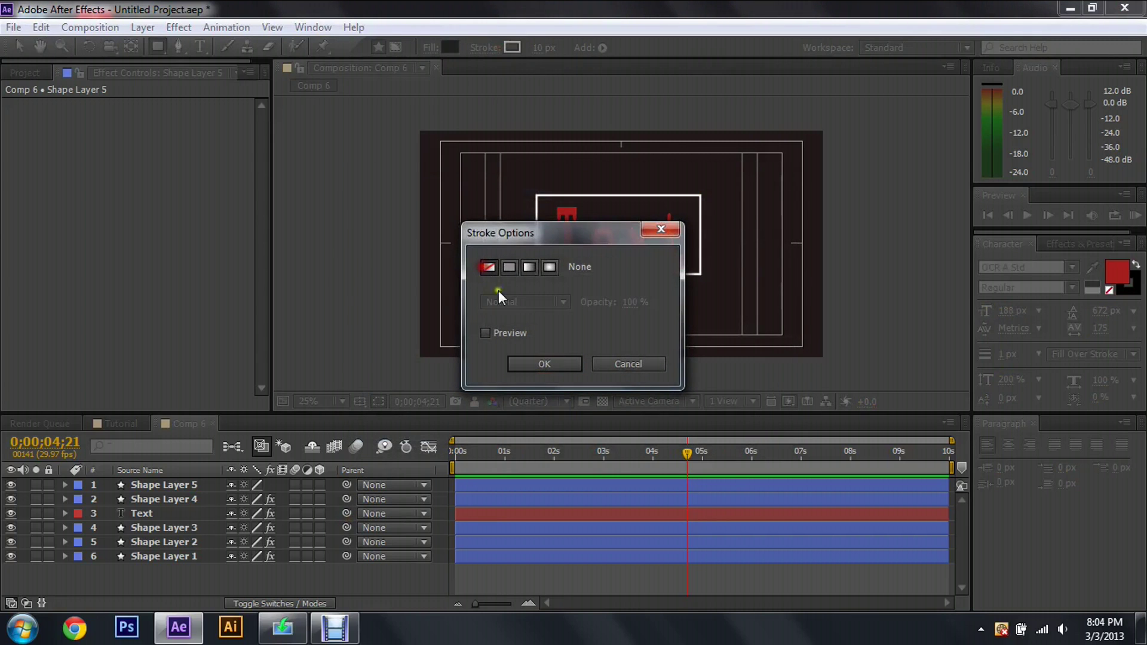
{"action": "left_click", "coordinate": [557, 362]}
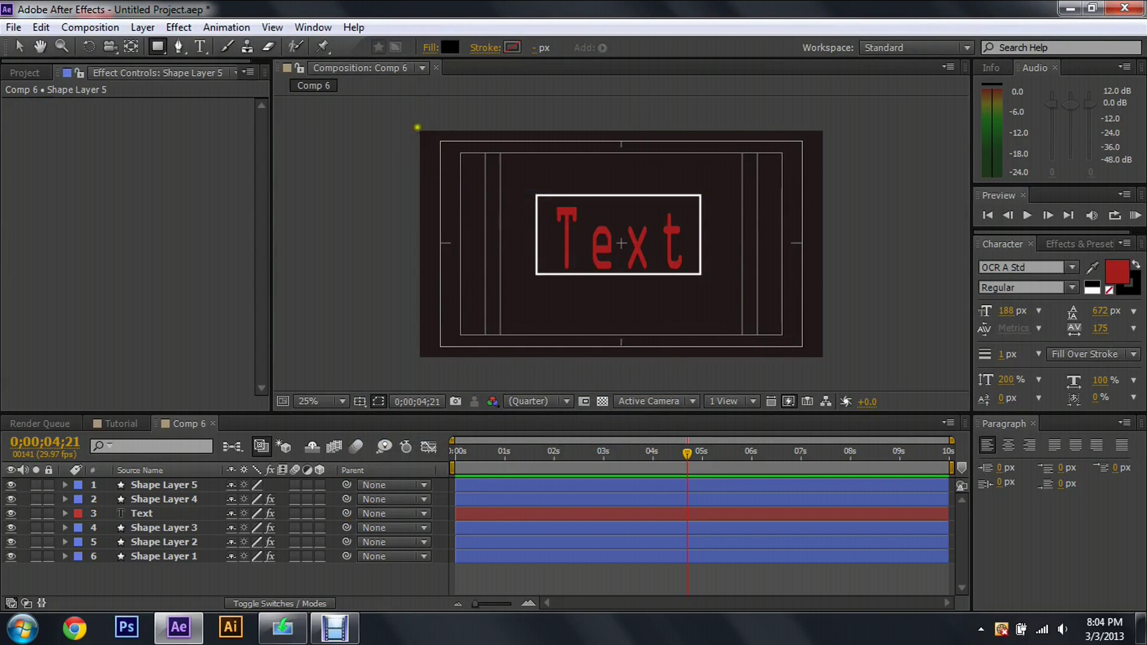
{"action": "left_click_drag", "start_coordinate": [410, 122], "coordinate": [842, 371]}
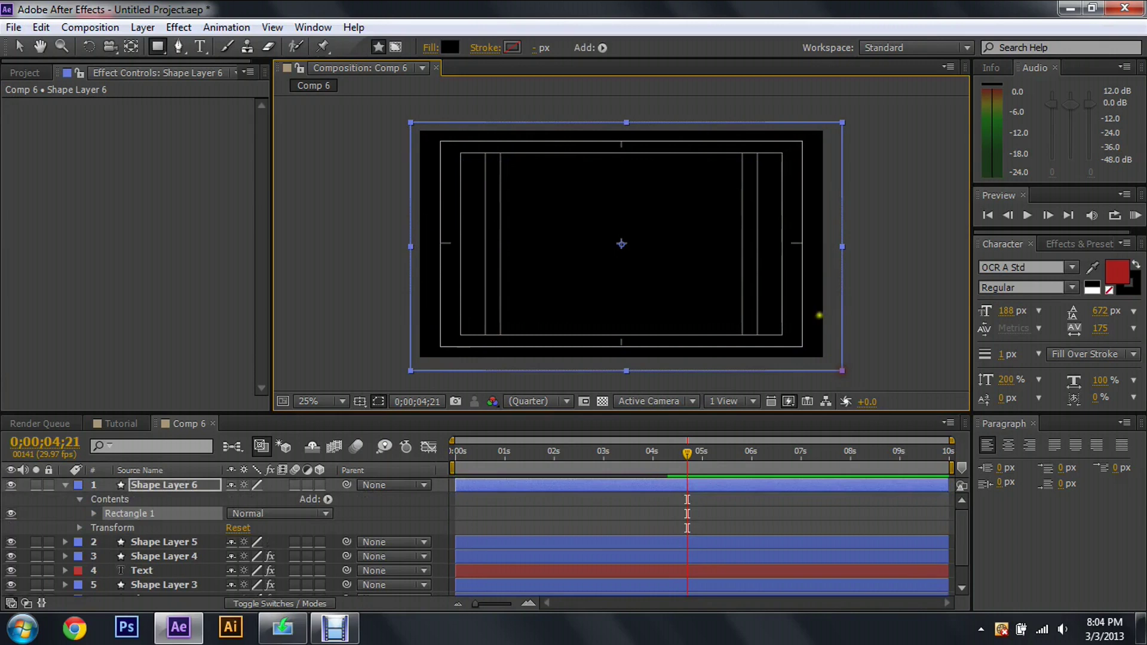
- Keyframe the black rectangle's Opacity at 0% at 0;00;05;03 and 100% at 0;00;05;29
{"action": "left_click", "coordinate": [146, 485]}
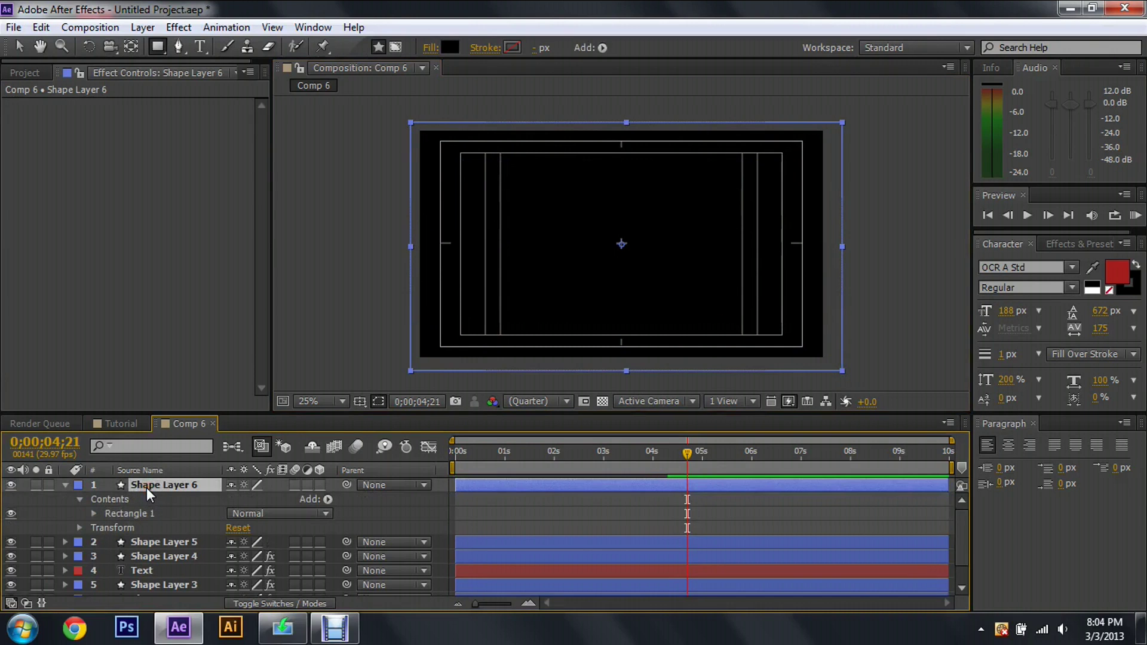
{"action": "key", "text": "t"}
{"action": "left_click_drag", "start_coordinate": [236, 499], "coordinate": [111, 506]}
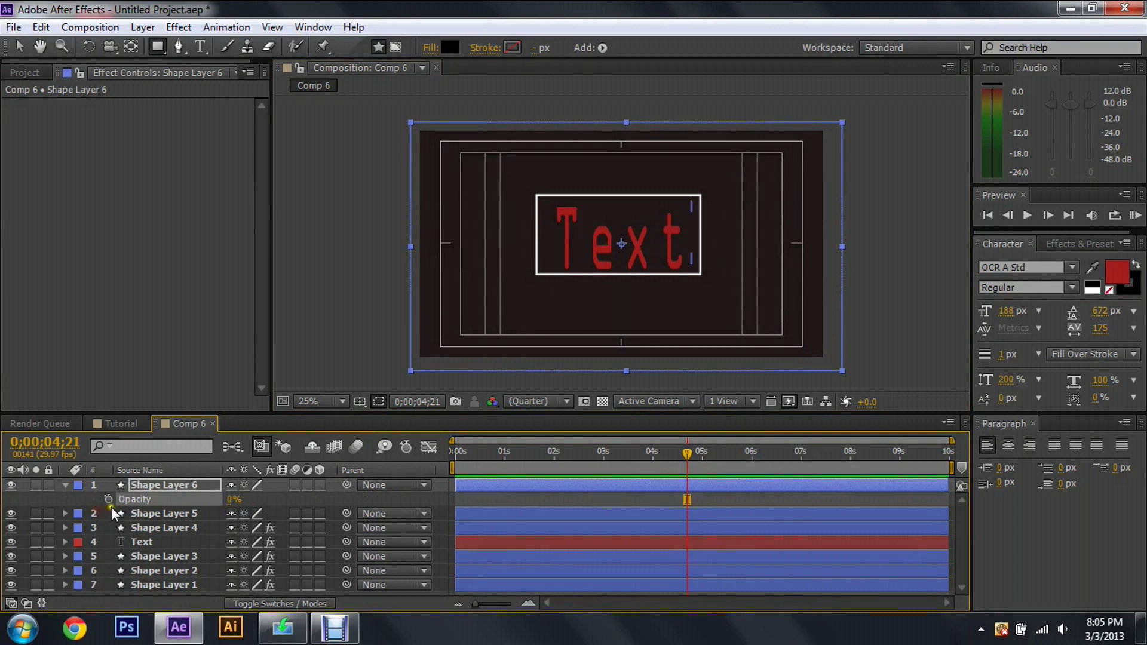
{"action": "left_click_drag", "start_coordinate": [679, 456], "coordinate": [708, 453]}
{"action": "left_click", "coordinate": [108, 499]}
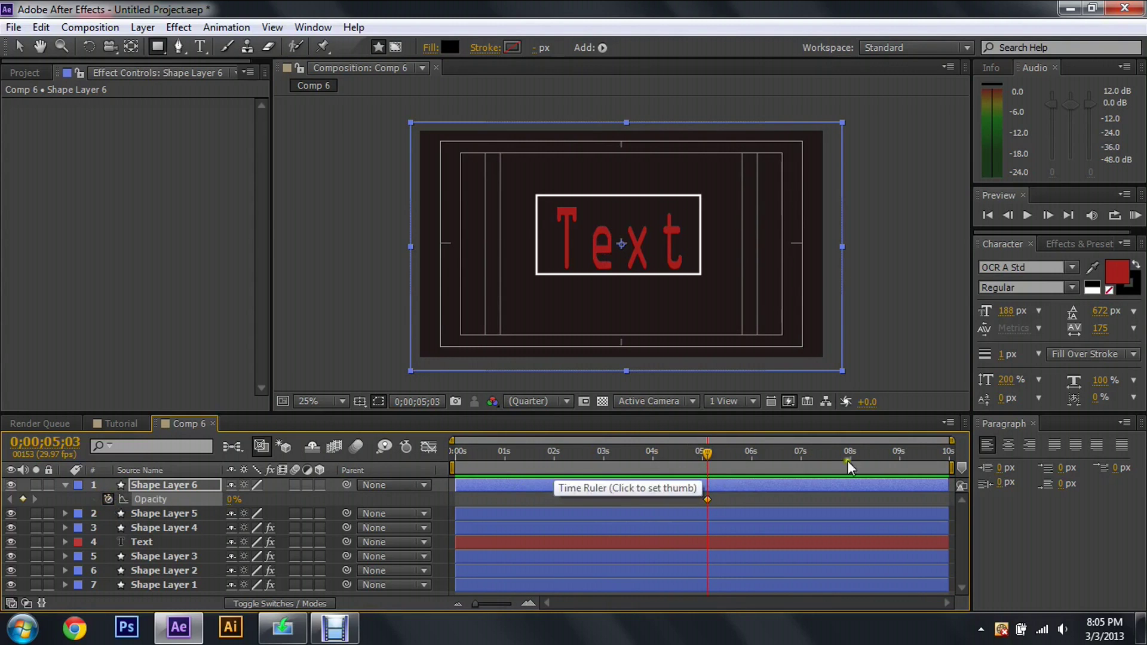
{"action": "left_click_drag", "start_coordinate": [731, 450], "coordinate": [754, 453]}
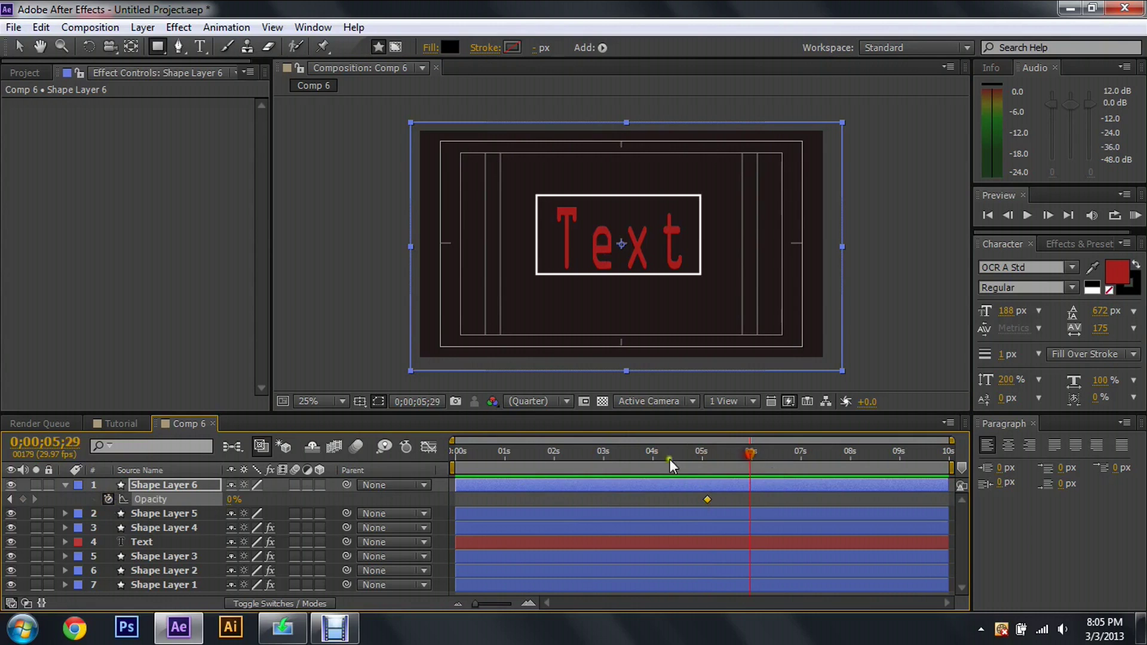
{"action": "left_click_drag", "start_coordinate": [233, 499], "coordinate": [442, 498]}
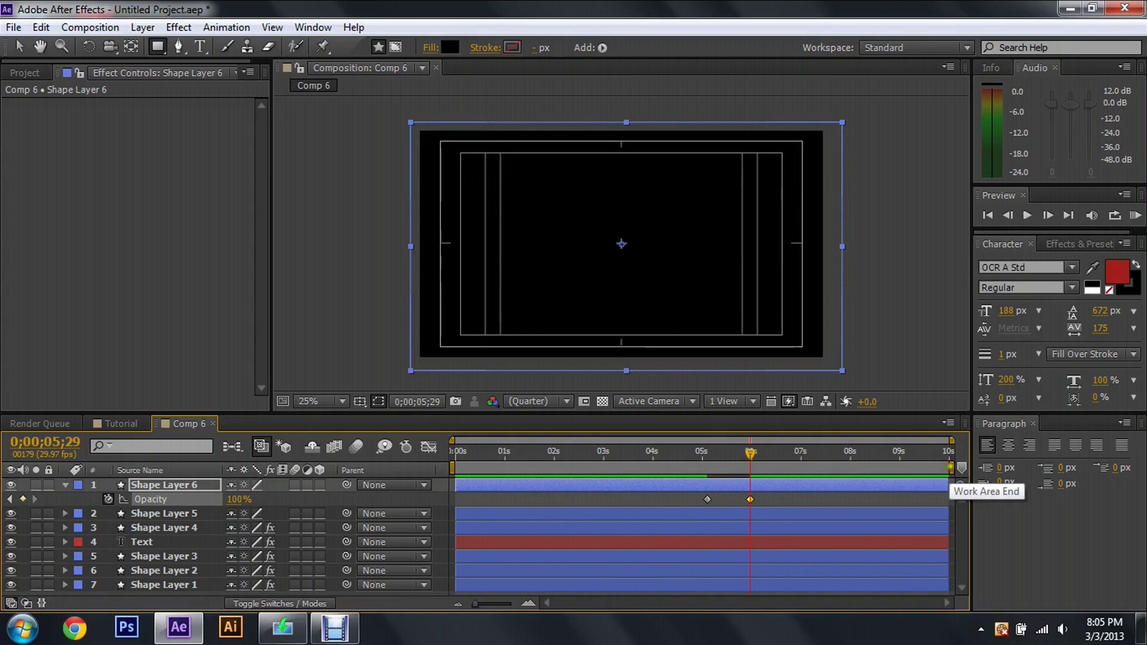
- Shorten the work area to end at about 6 seconds and preview the fade to black
{"action": "left_click_drag", "start_coordinate": [950, 468], "coordinate": [753, 468]}
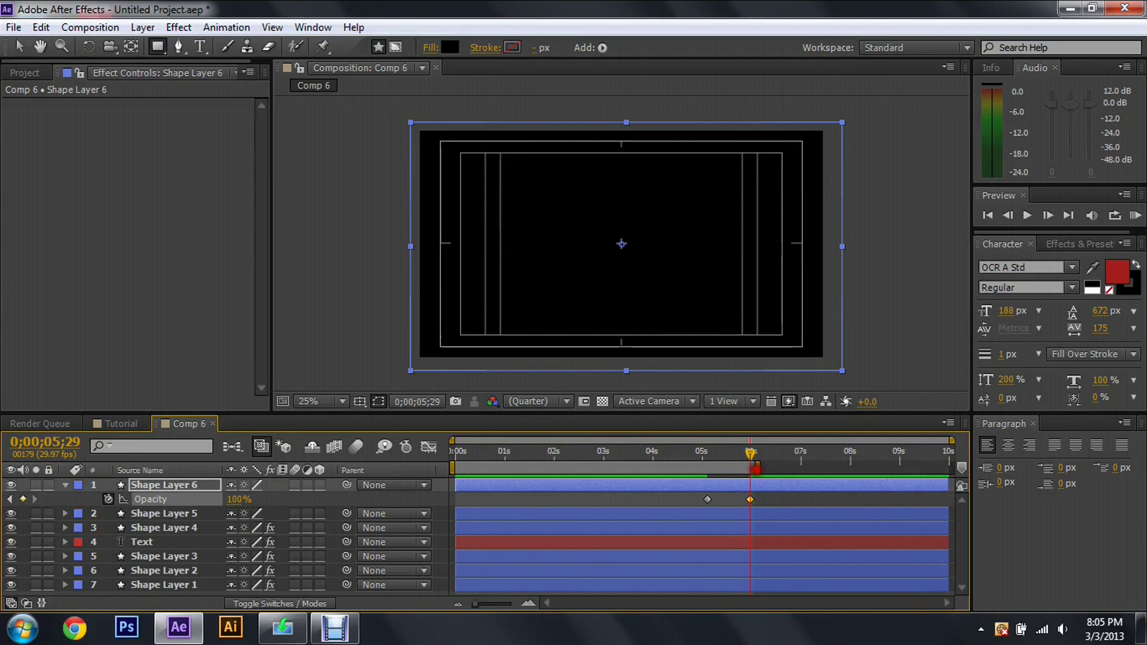
{"action": "left_click", "coordinate": [1136, 216]}
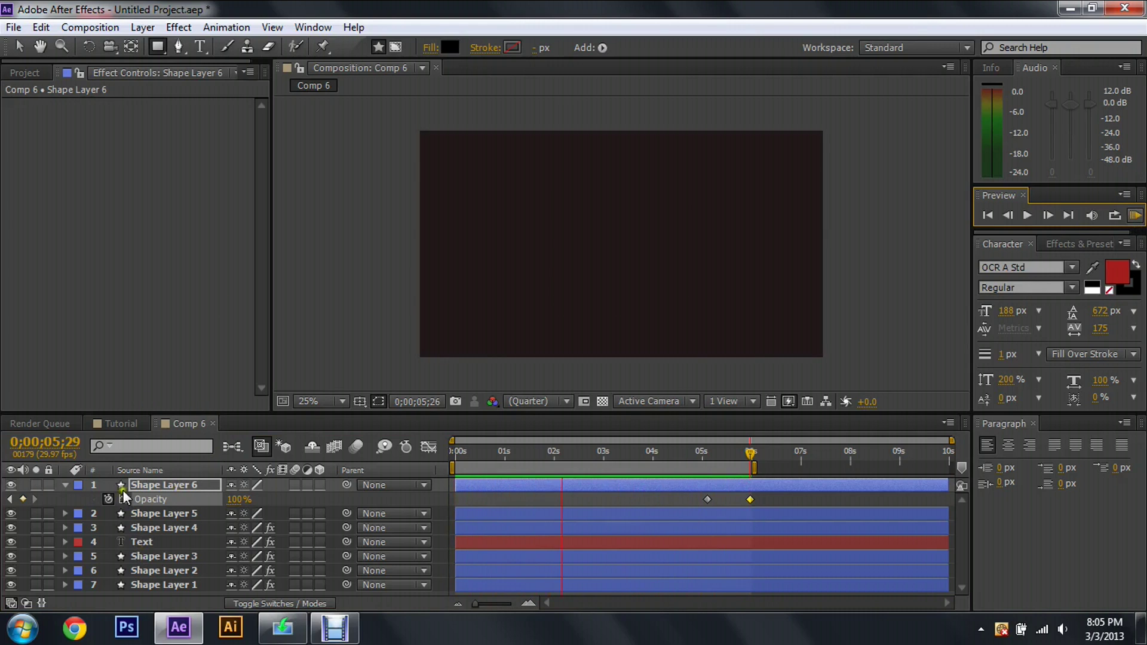
{"action": "left_click", "coordinate": [170, 485]}
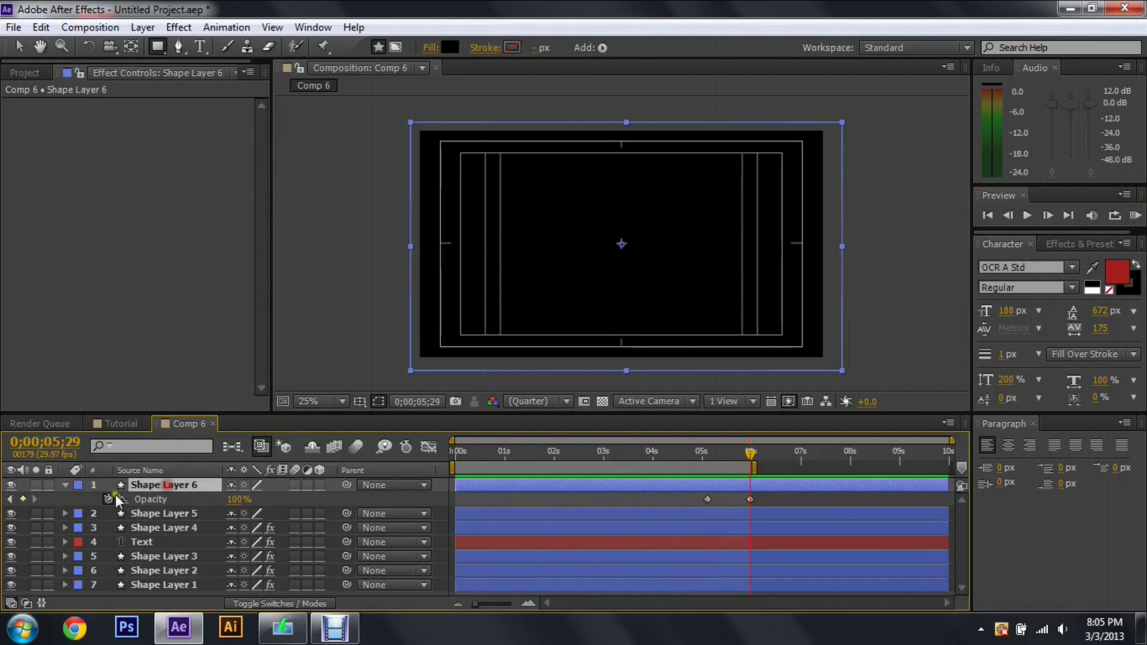
- Collapse the black rectangle's layer and move the playhead to 0;00;06;01
{"action": "left_click", "coordinate": [65, 485]}
{"action": "mouse_move", "coordinate": [748, 449]}
{"action": "left_mouse_down"}
{"action": "mouse_move", "coordinate": [413, 465]}
{"action": "mouse_move", "coordinate": [496, 450]}
{"action": "mouse_move", "coordinate": [752, 450]}
{"action": "left_mouse_up"}
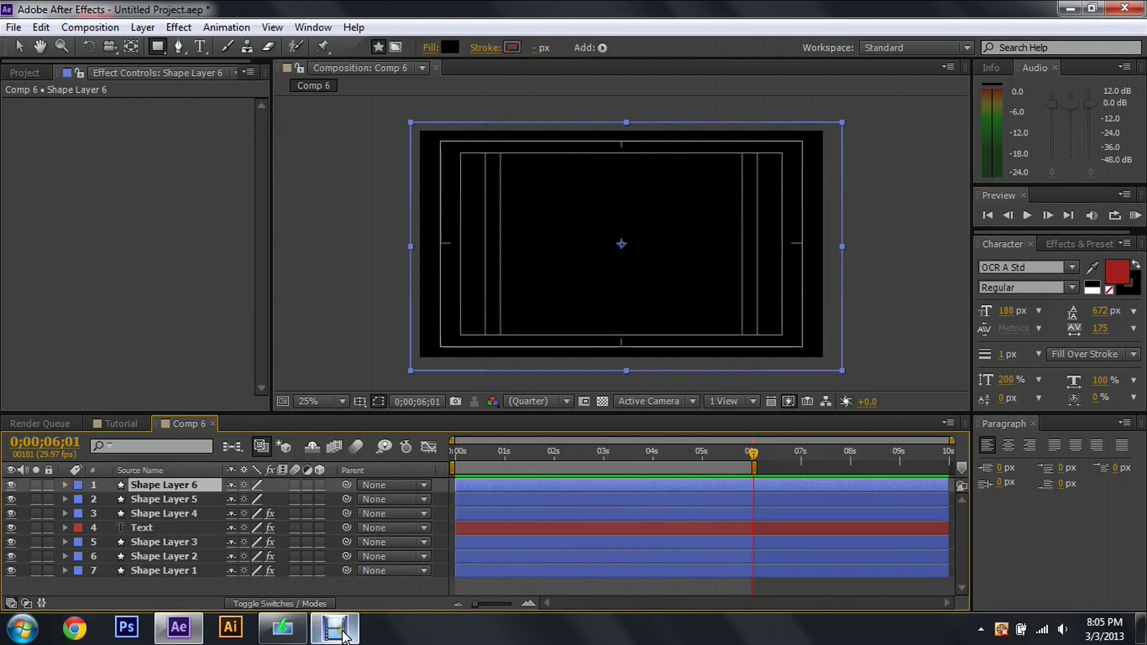